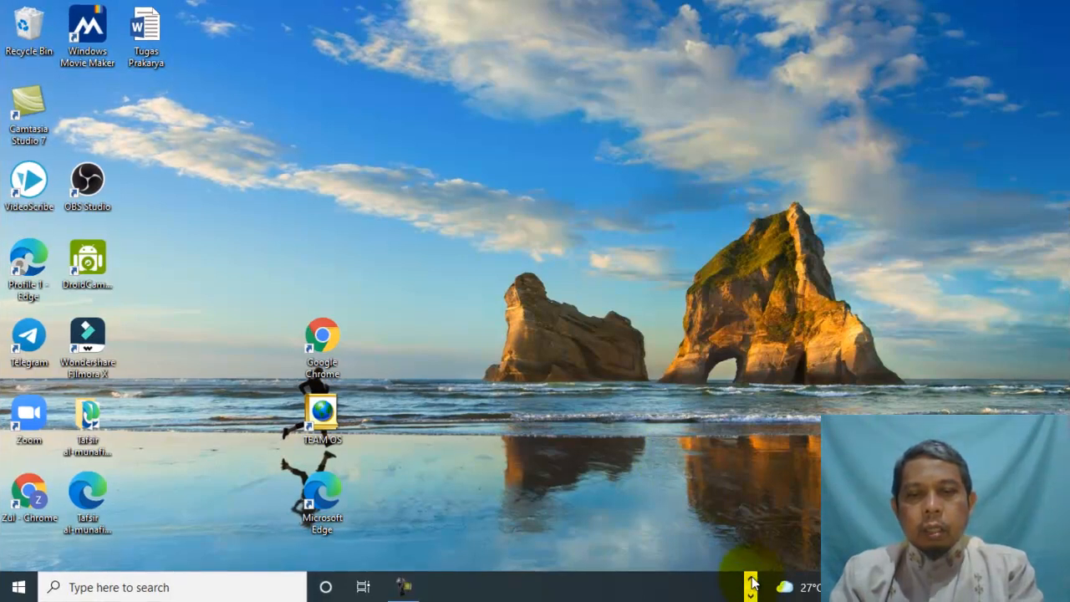
Bring the blank Document2 Word window to the front from the taskbar
click(751, 585)
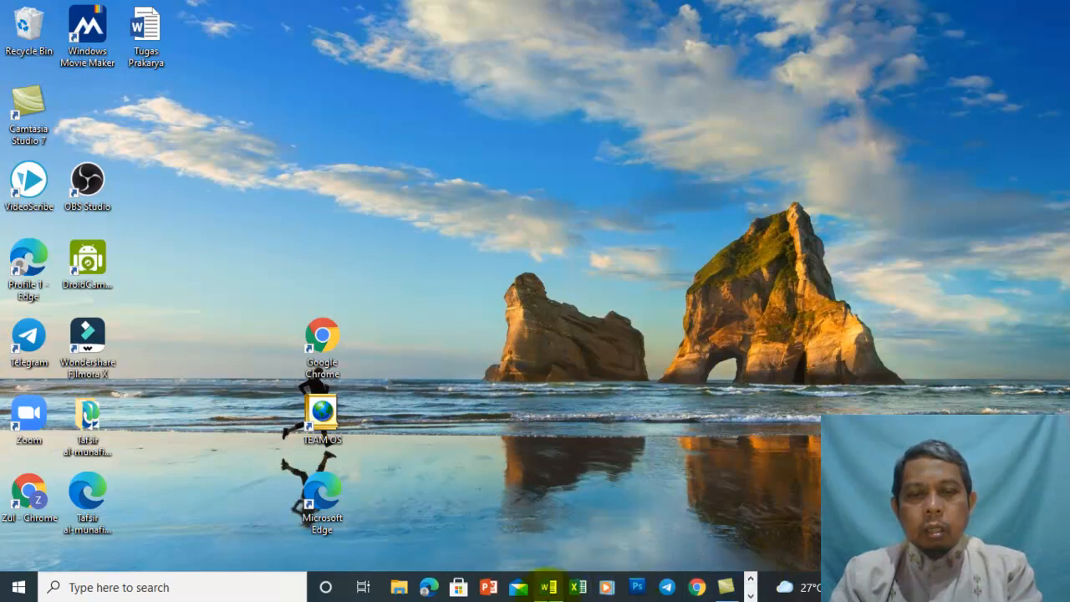
mouse_move(549, 595)
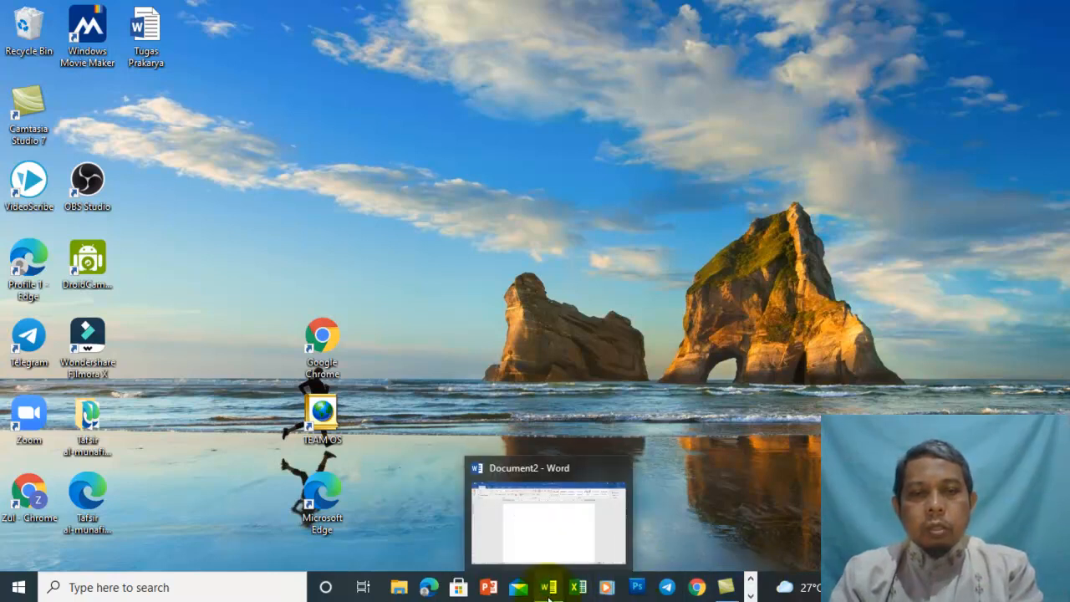
click(549, 595)
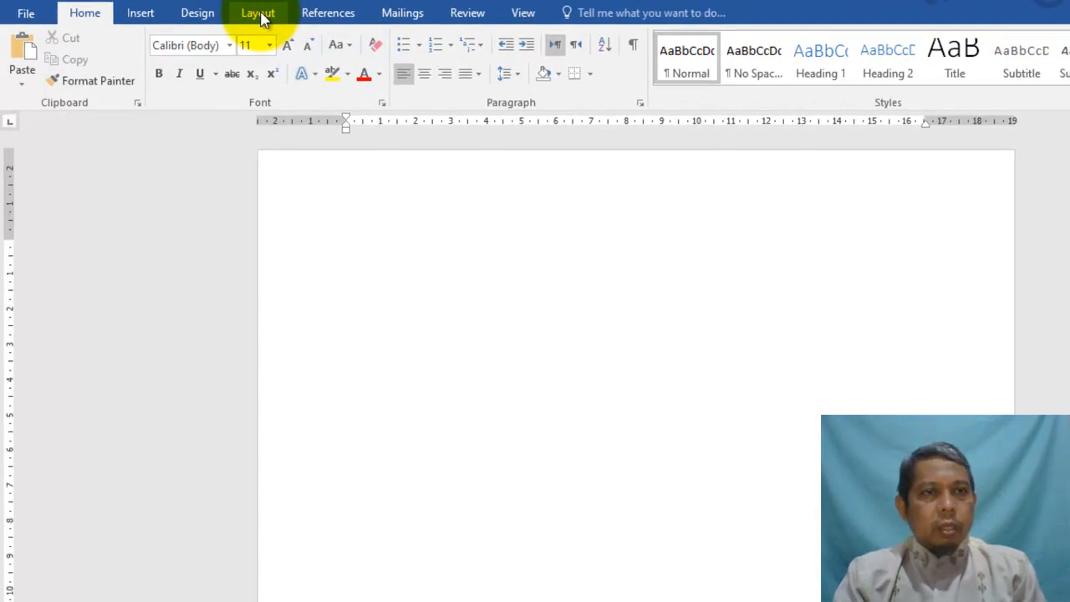
Set page margins to top 3 cm, bottom 3 cm, left 4 cm and right 2.5 cm
click(269, 15)
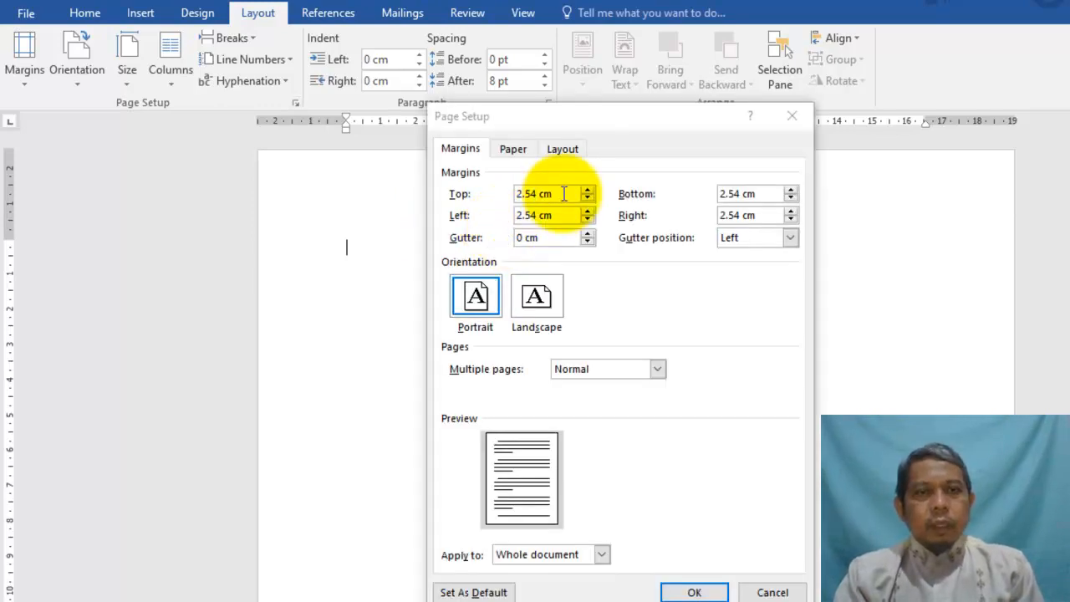
click(544, 196)
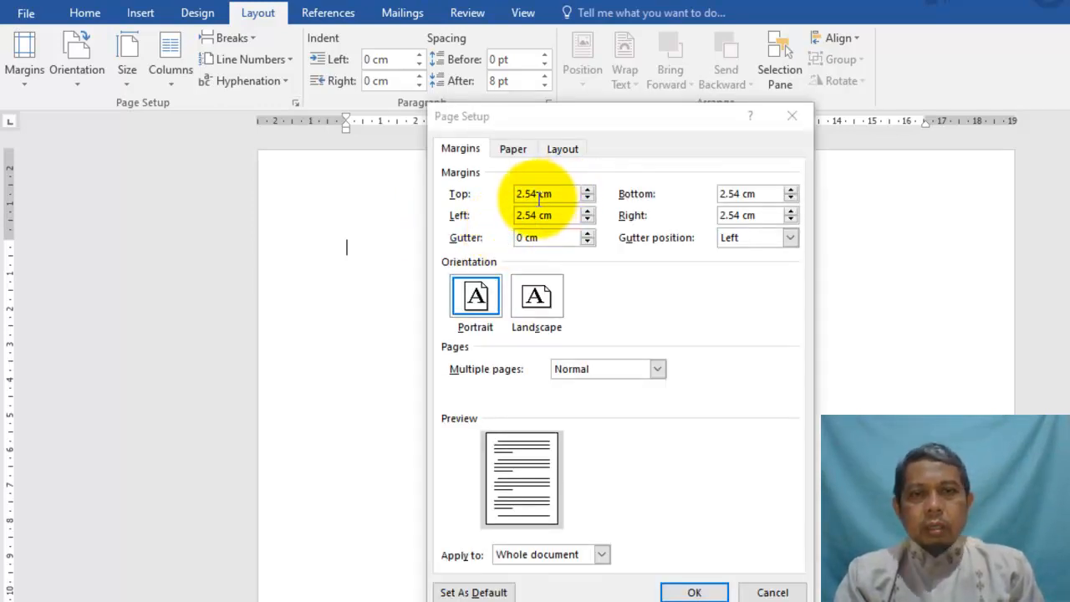
click(539, 199)
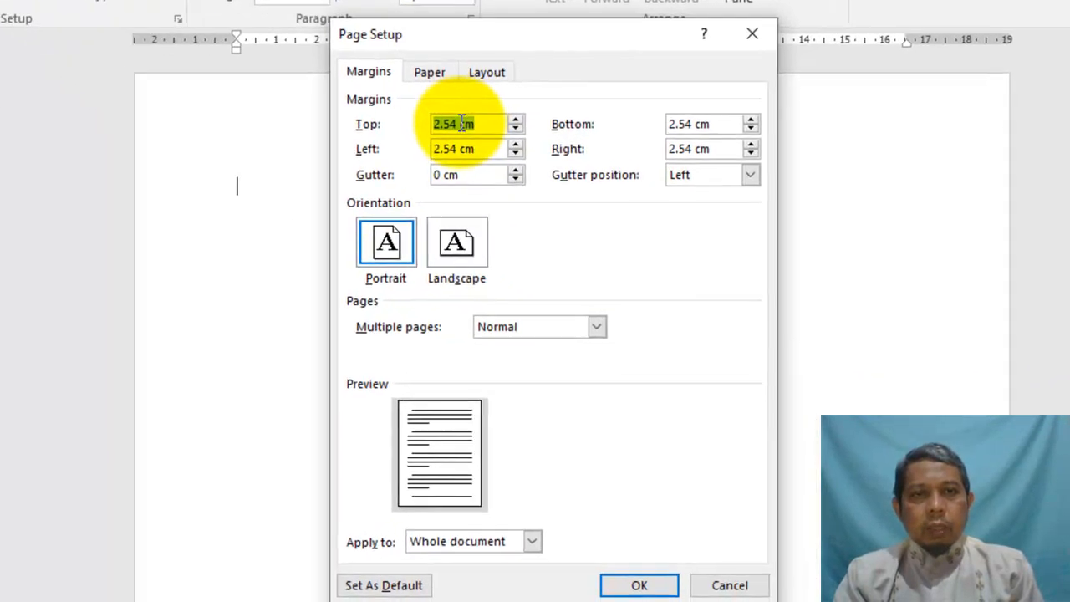
click(540, 194)
key(BackSpace)
key(BackSpace)
key(BackSpace)
key(BackSpace)
key(BackSpace)
text(3)
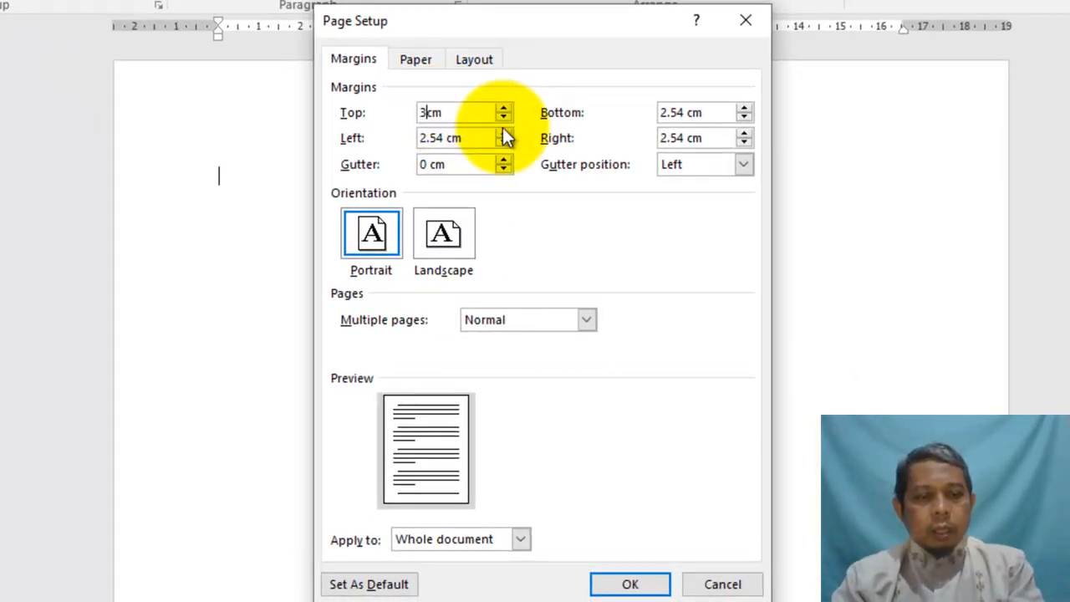
key(Tab)
text(3cm)
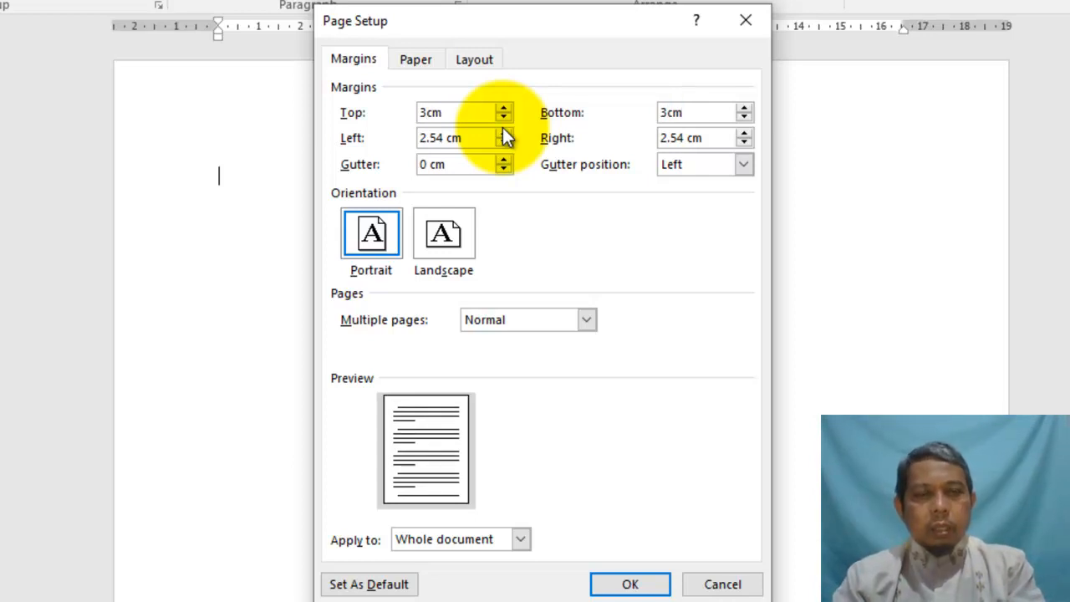
key(Tab)
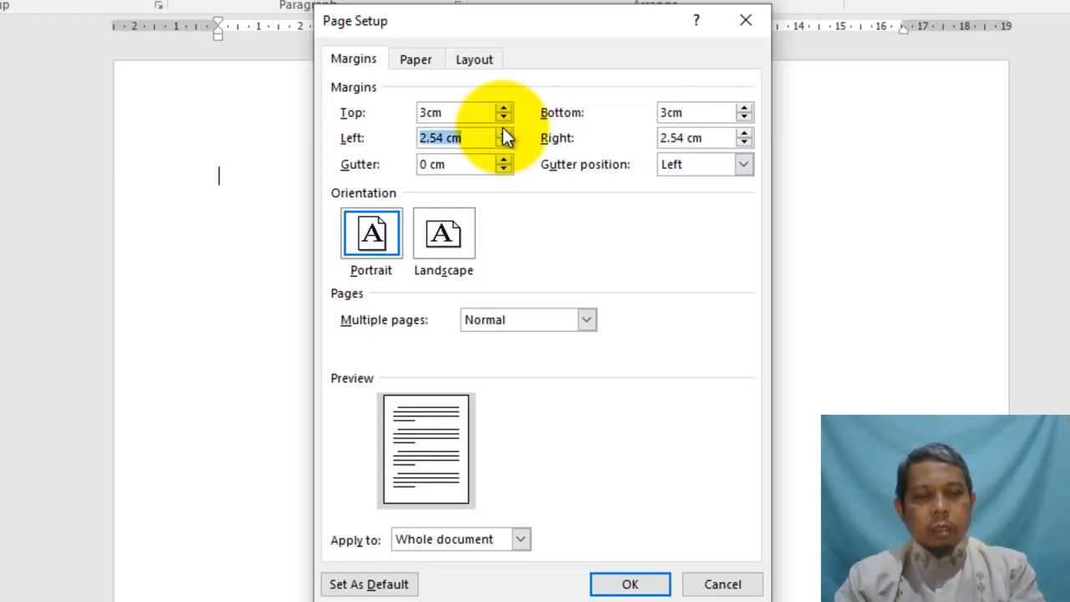
text(4cm)
key(Tab)
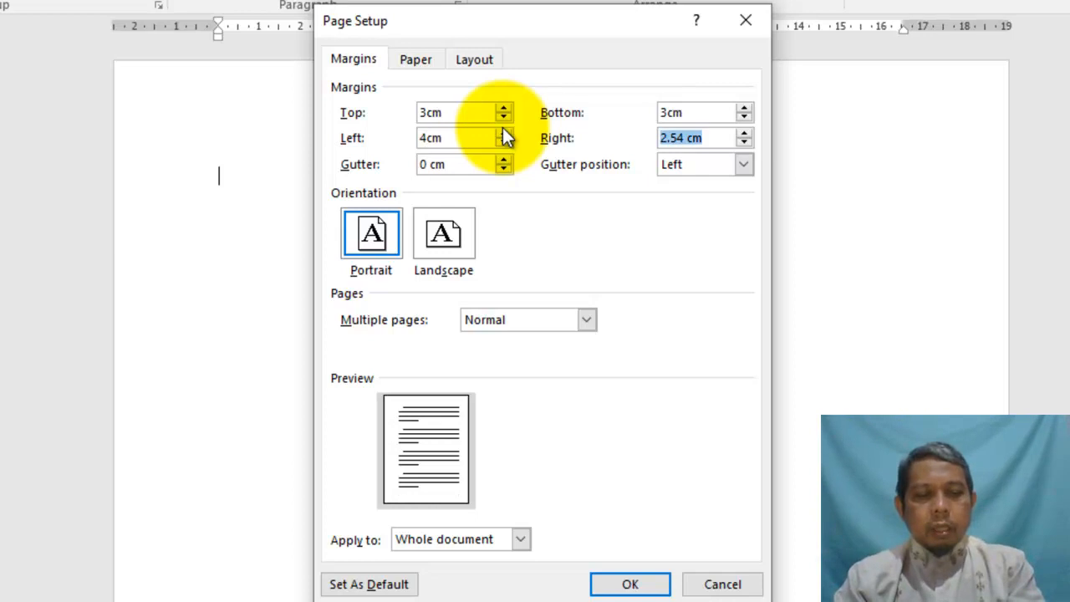
text(2)
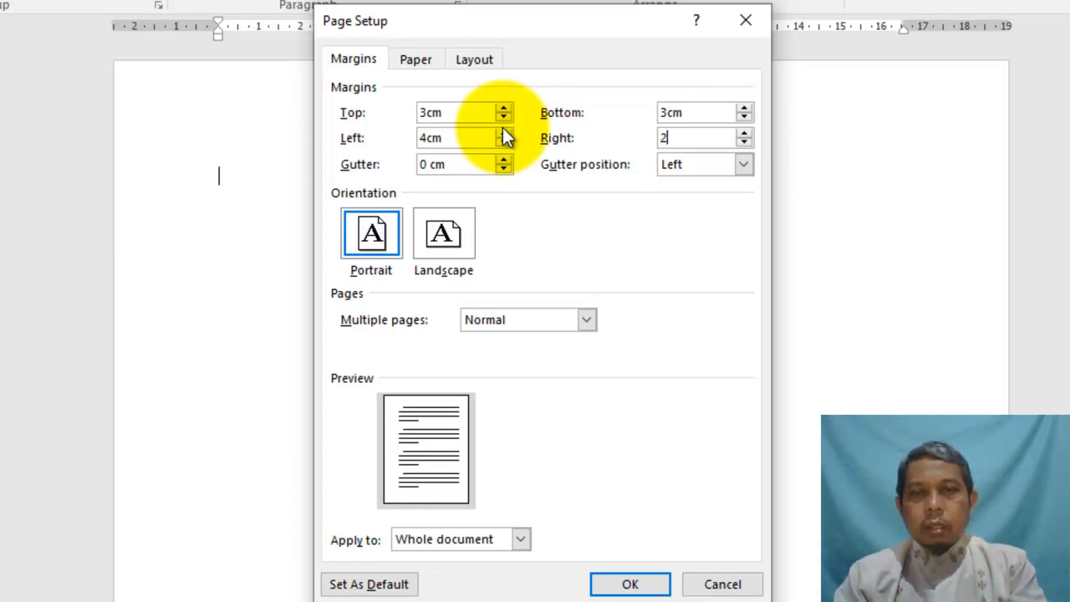
text(.5cm)
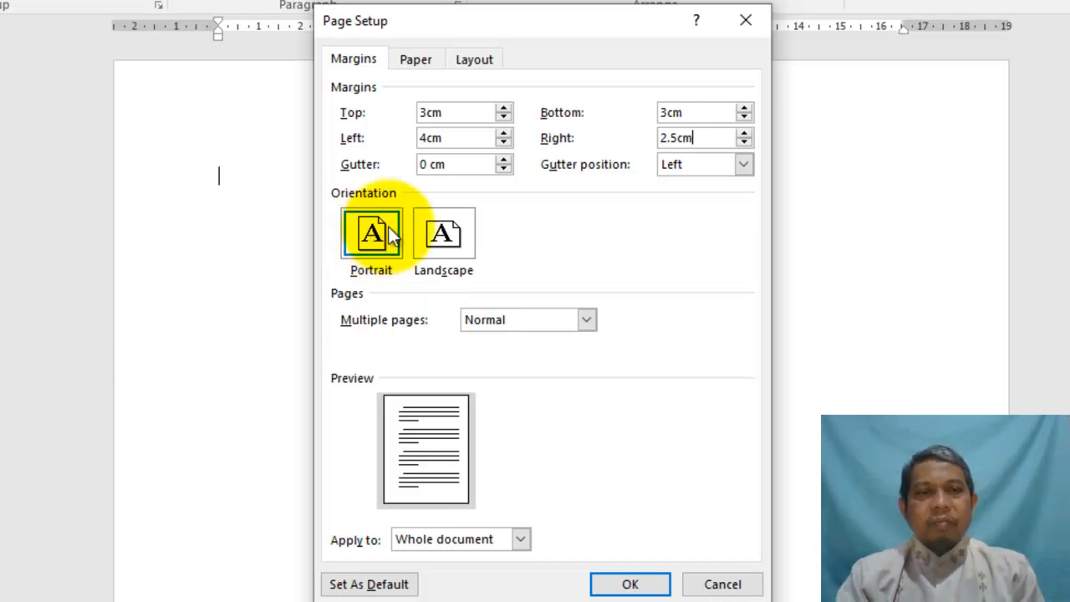
Set the paper size to A4 (210 x 297 mm) and apply the page setup
click(412, 62)
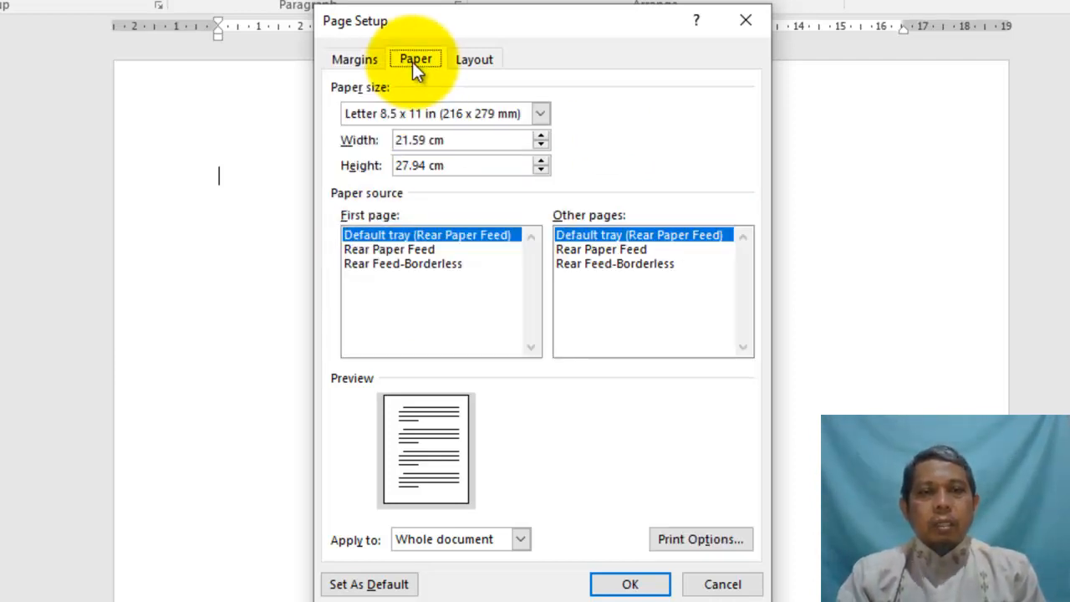
click(542, 114)
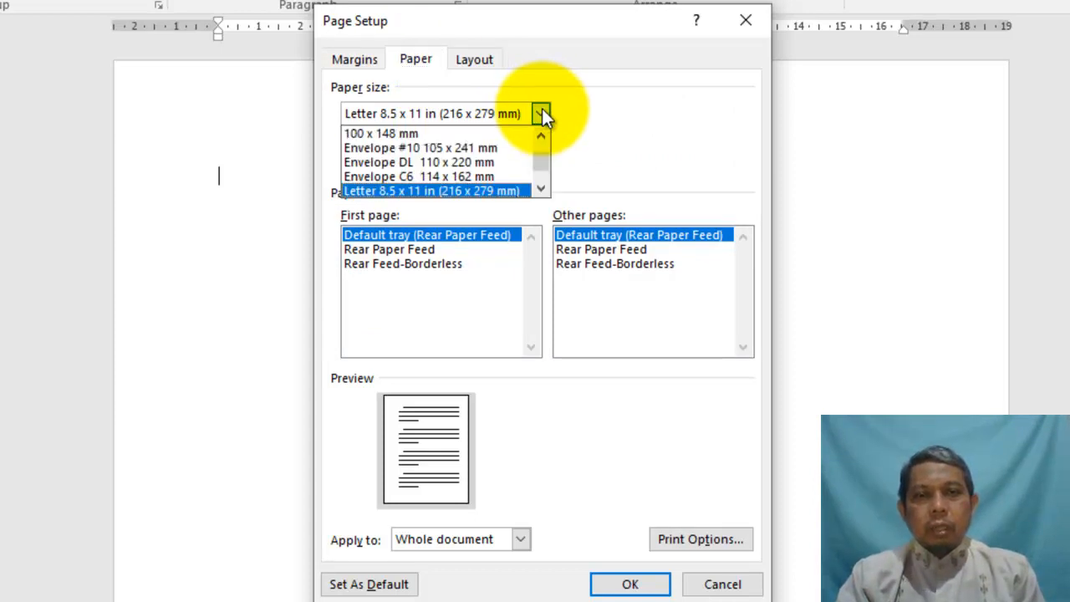
drag(543, 159, 547, 148)
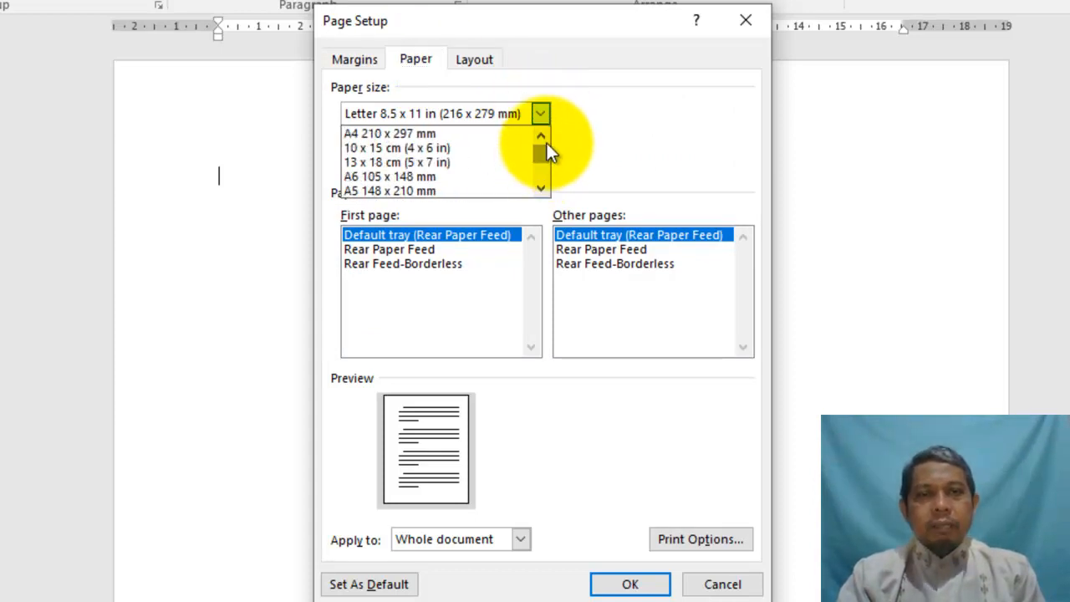
click(522, 134)
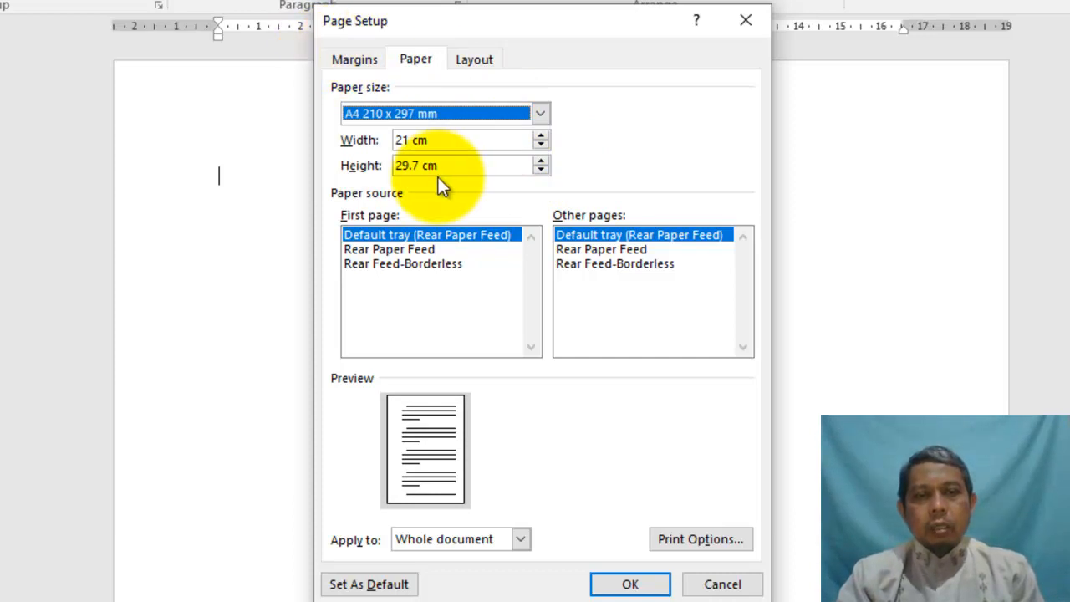
click(627, 583)
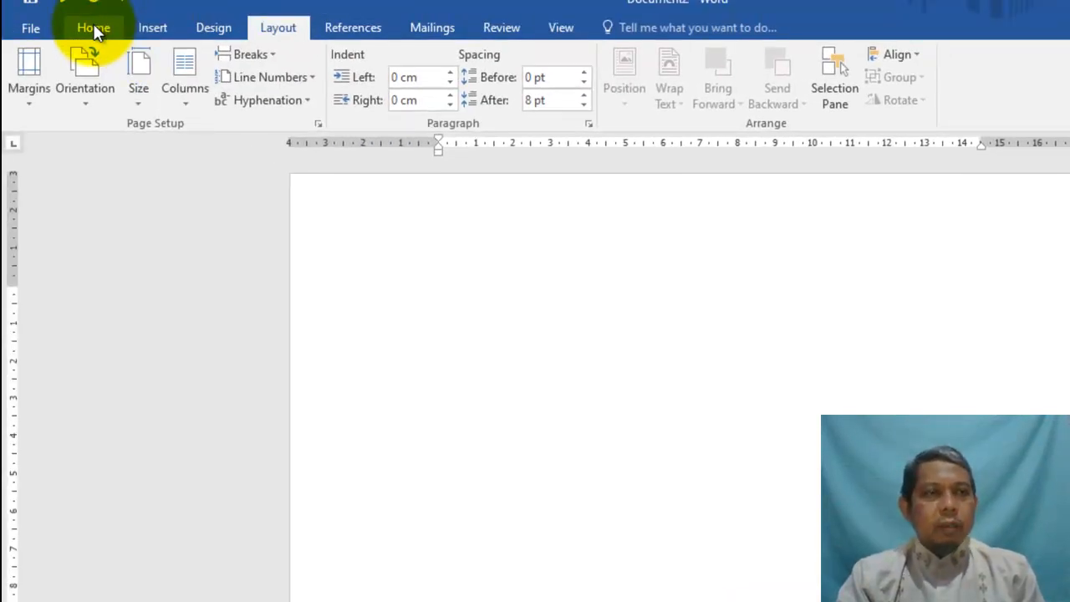
Format the first line as Times New Roman 14 pt and centre it
click(91, 29)
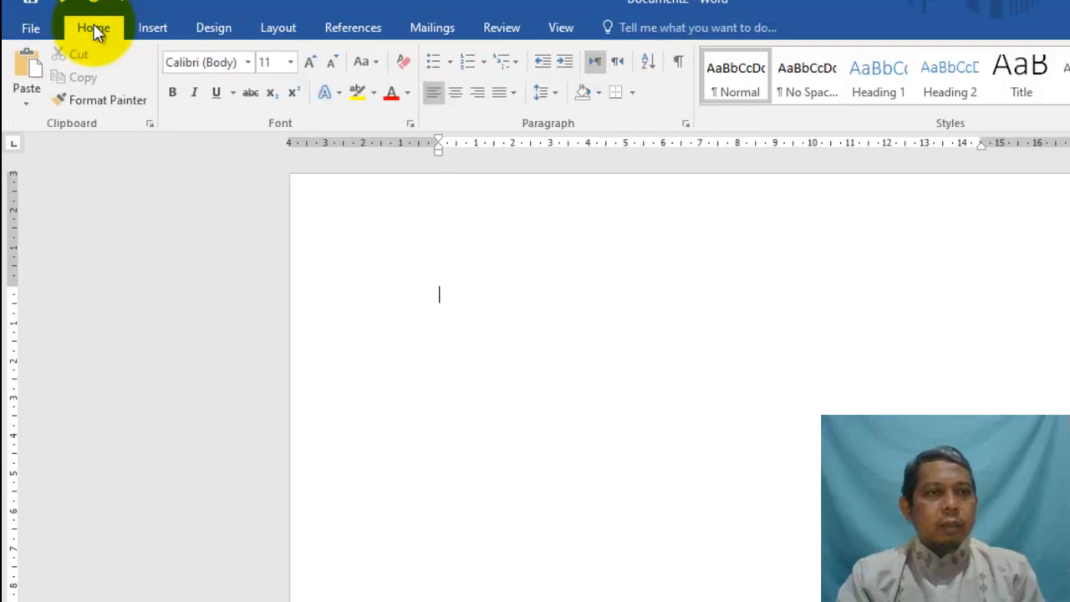
click(249, 64)
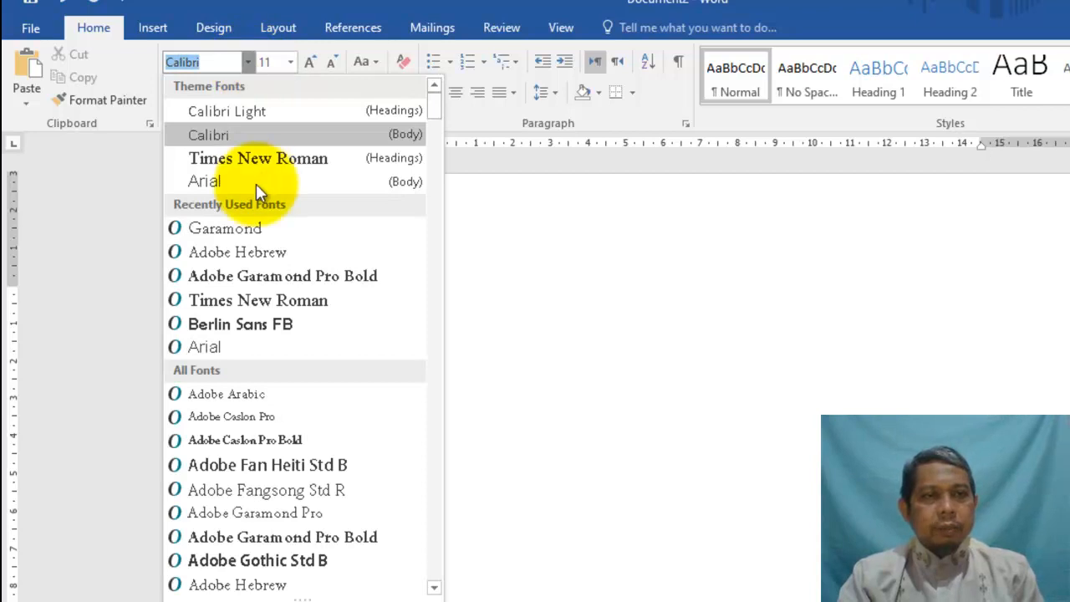
click(262, 159)
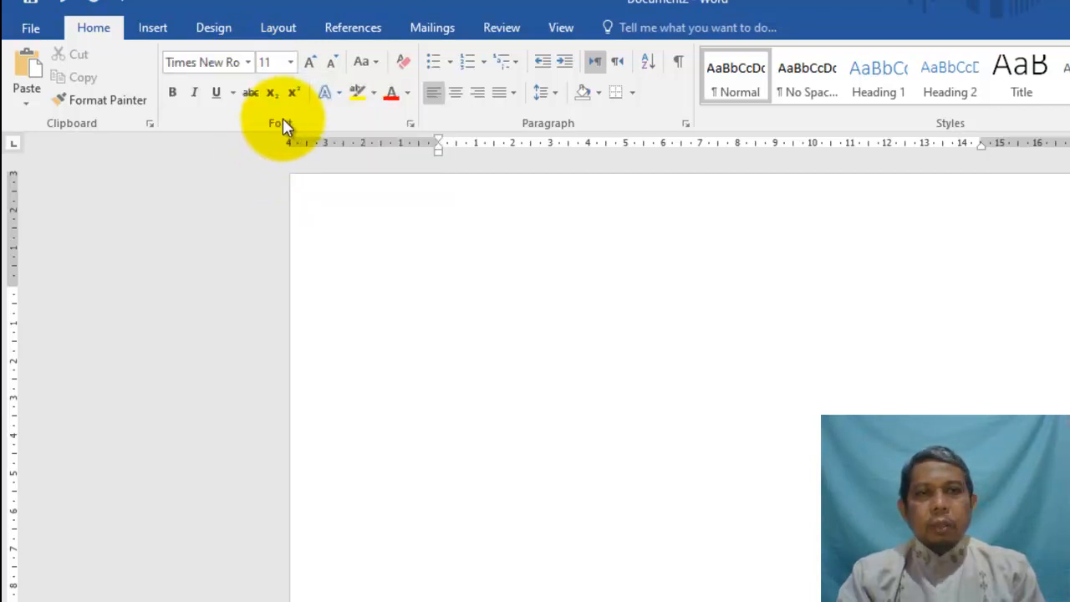
click(291, 64)
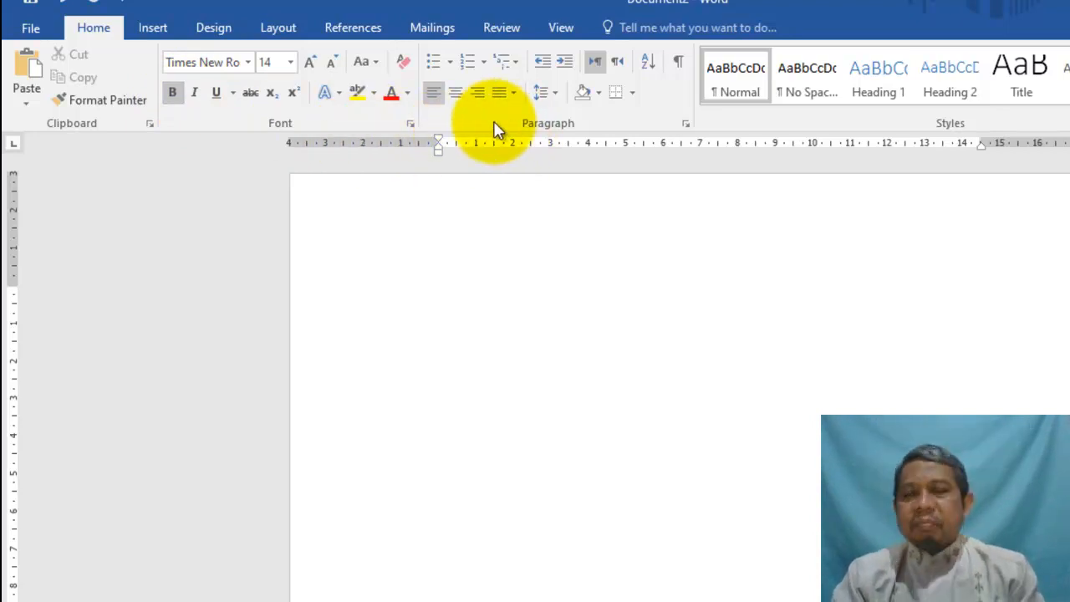
click(456, 93)
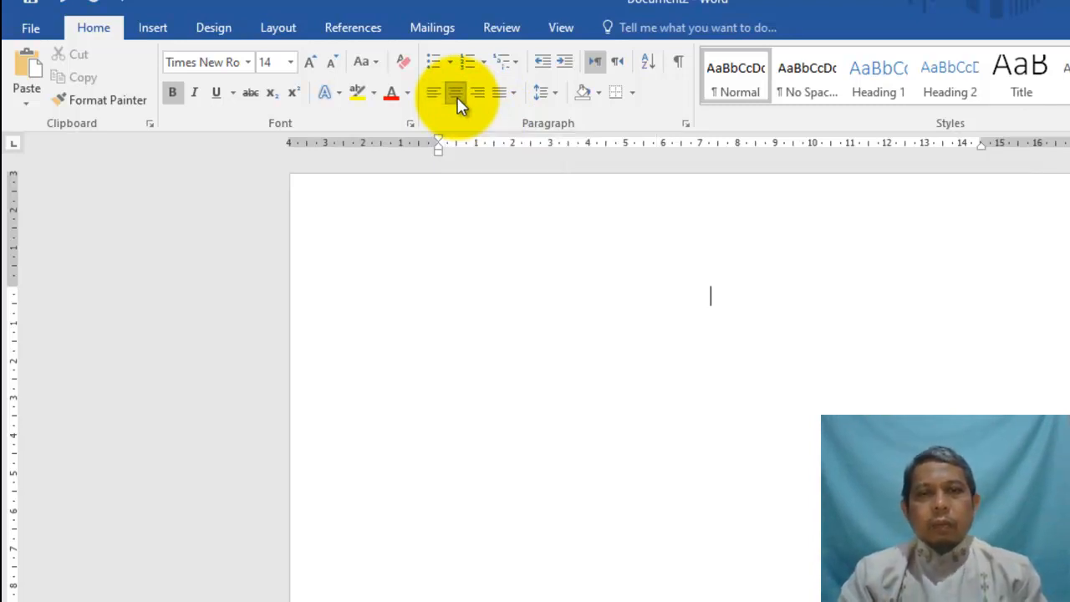
Leave the alignment as centred and bring up the line spacing choices for the title
click(512, 97)
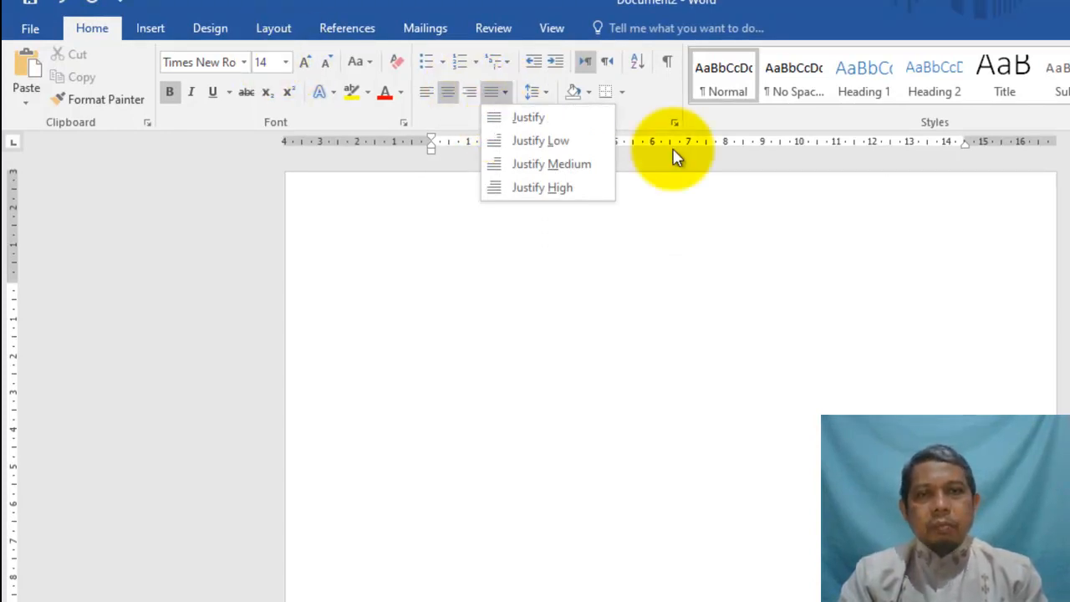
click(692, 311)
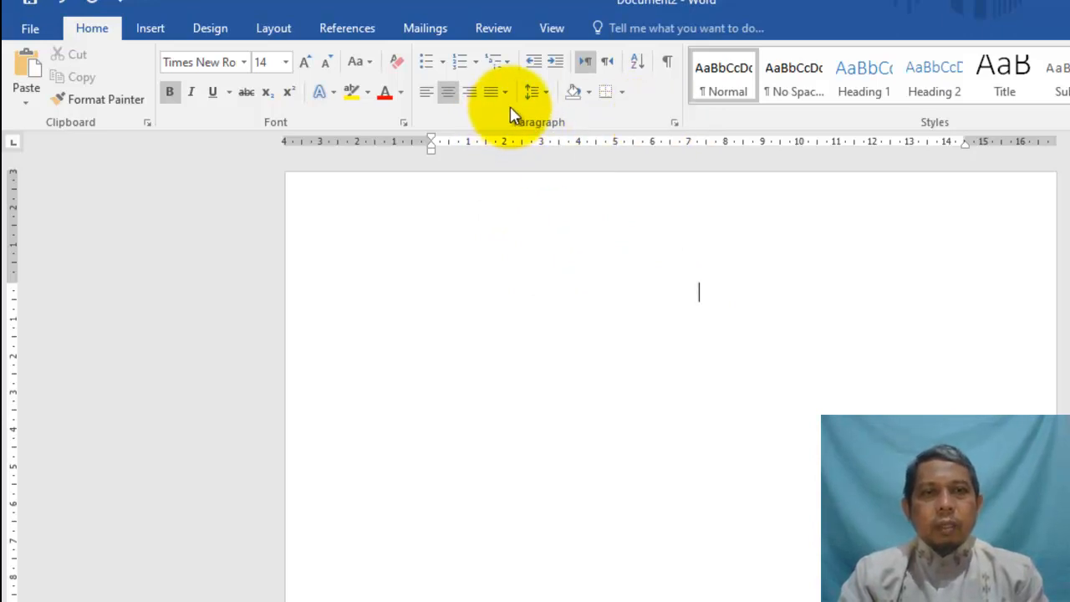
click(548, 96)
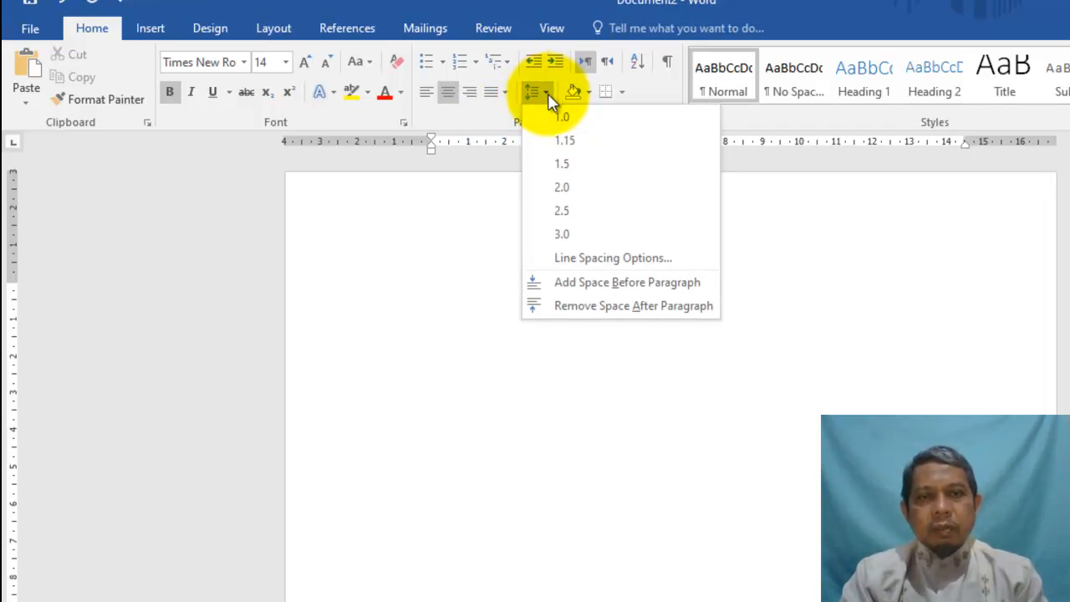
Give the title paragraph 0 pt spacing after and 1.5-line spacing
click(619, 266)
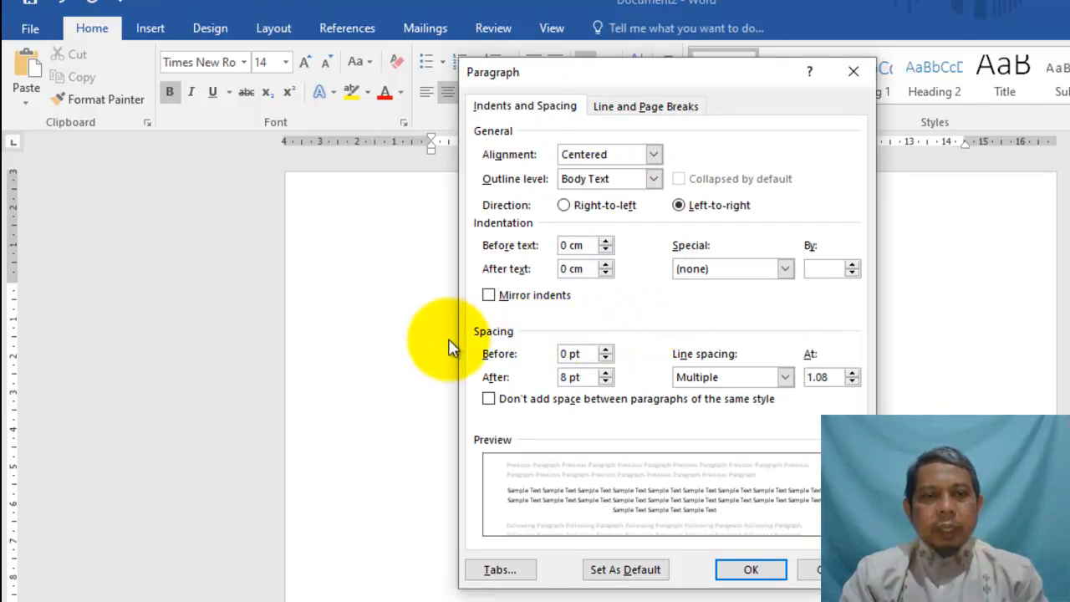
click(605, 381)
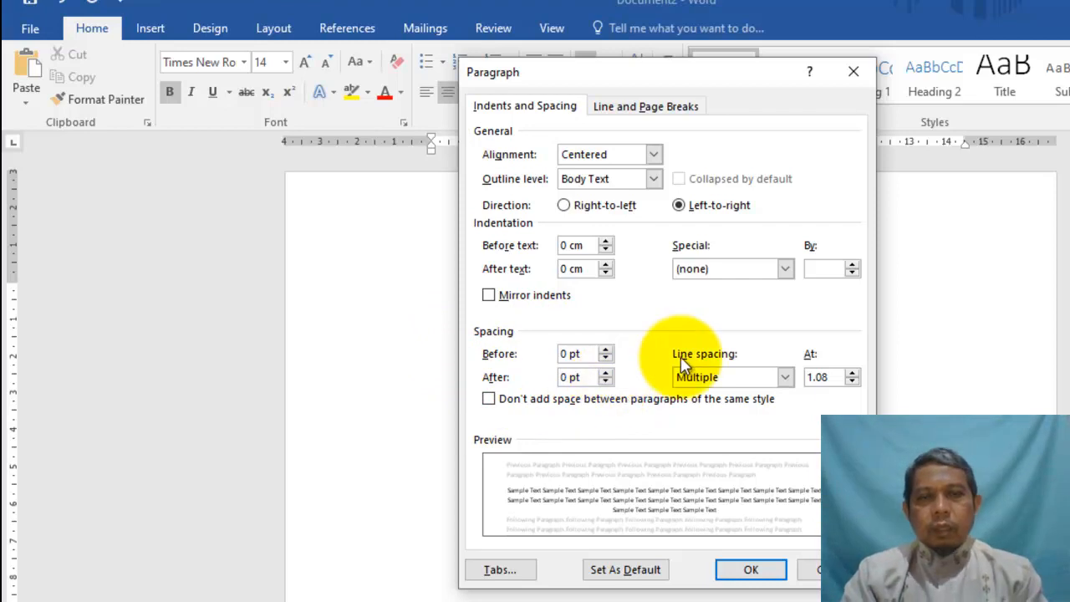
click(786, 379)
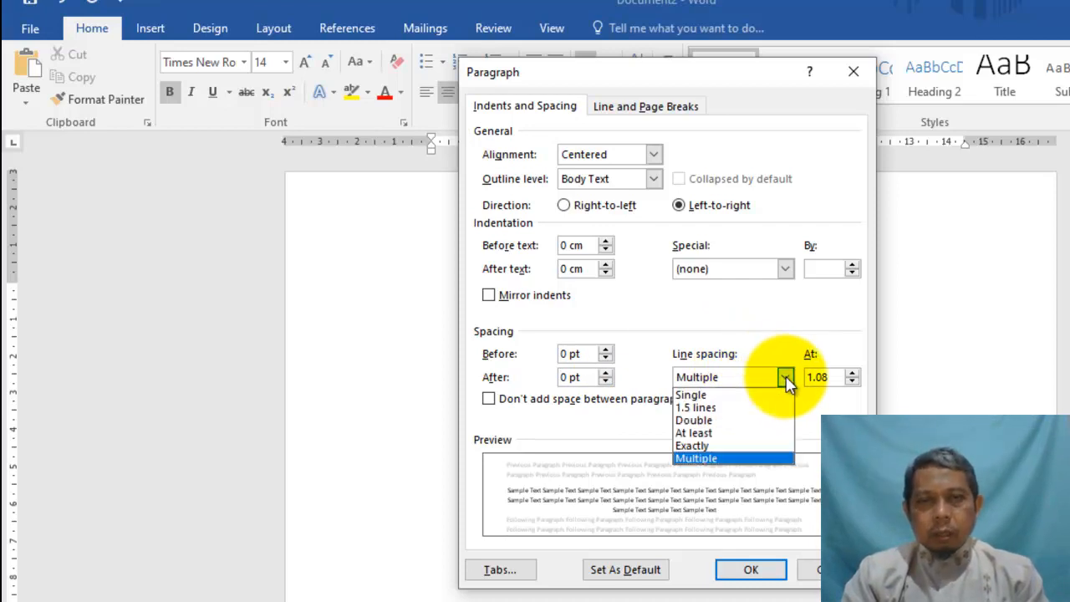
click(709, 407)
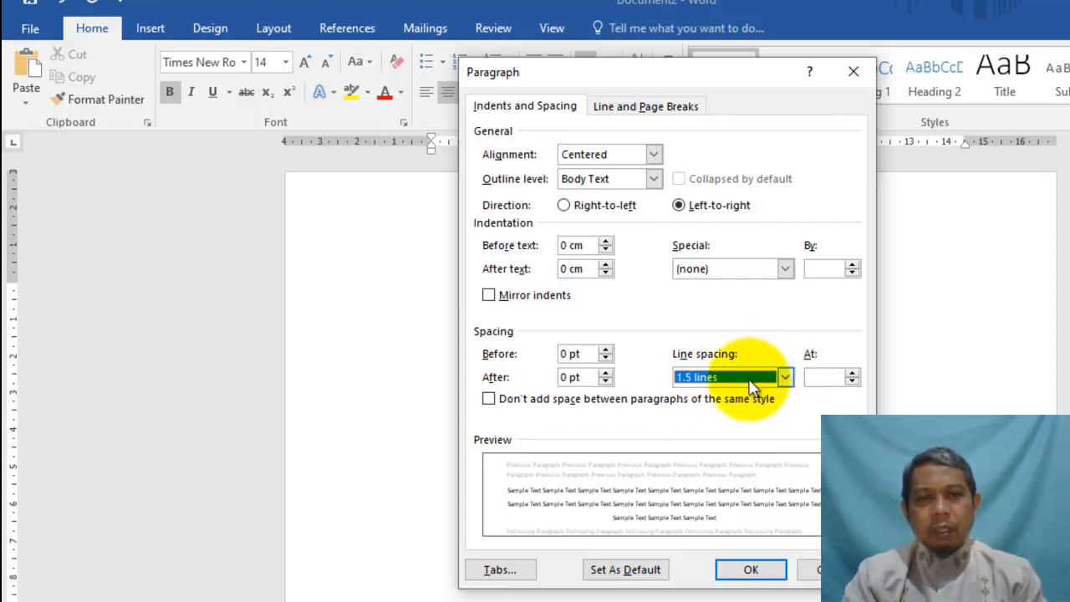
click(751, 569)
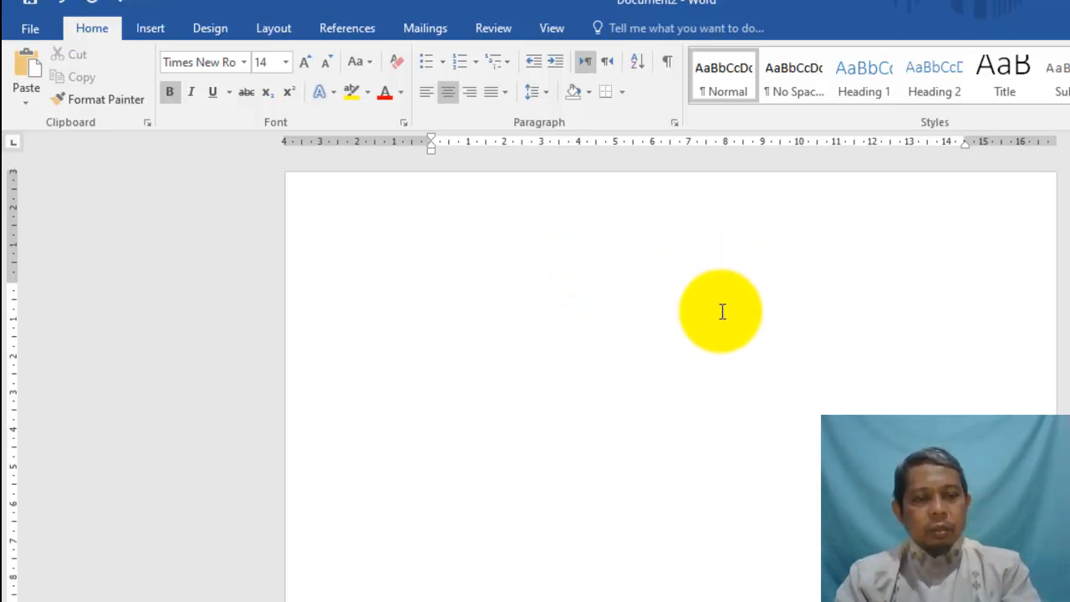
Type 'DAFTAR NILAI KELAS 8', then 'Semester 1 Tahun Pelajaran 2020/2021 SMP ISLAM TERPADU MUTIARA DURI', ending on a new line
text(DAFTAR NILAI KELAS 8)
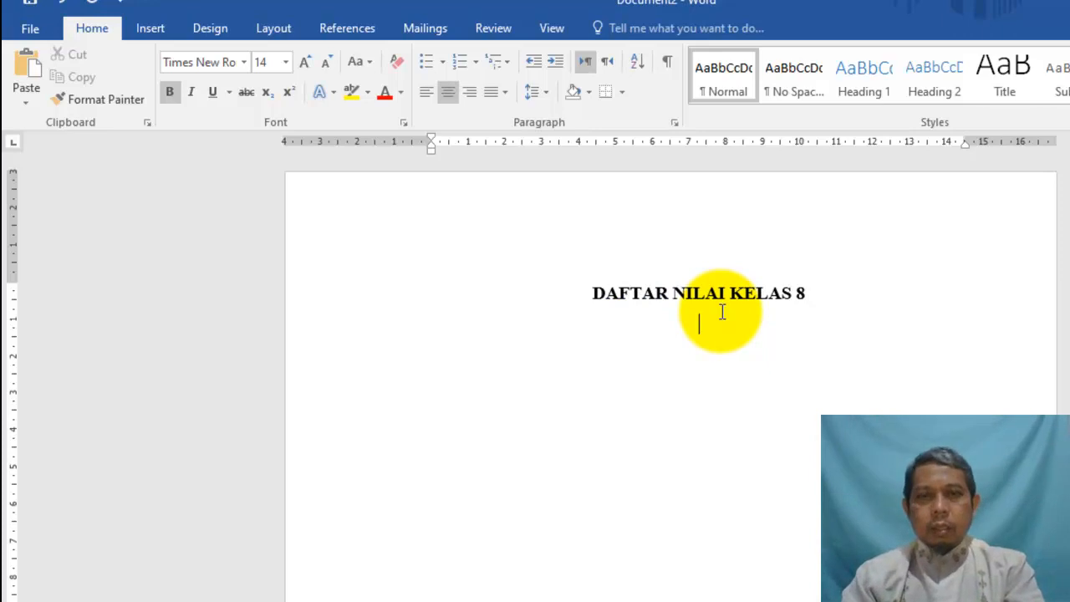
key(Return)
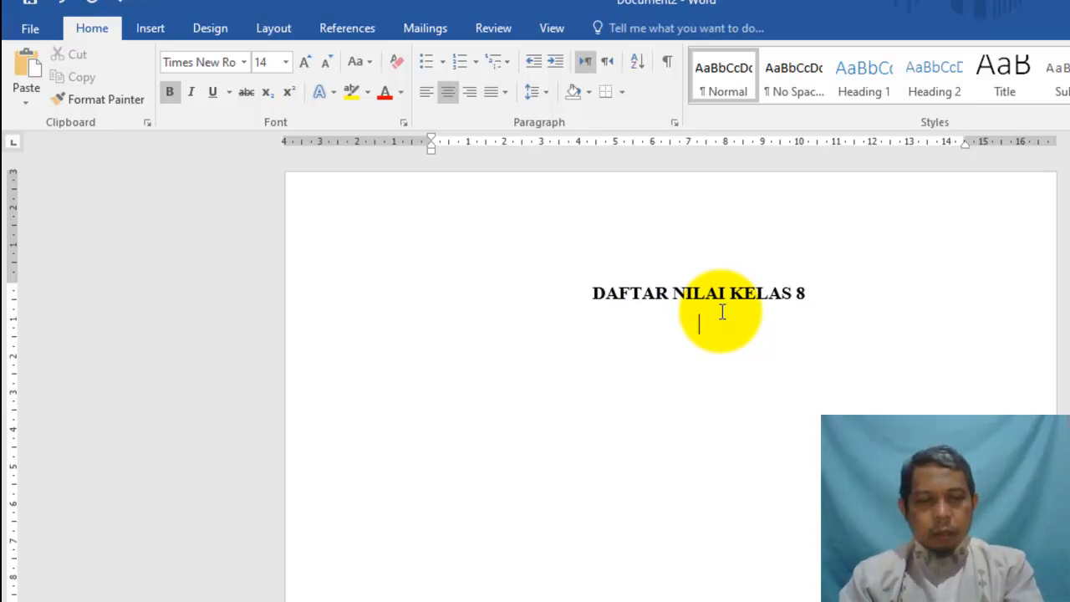
text(Semester )
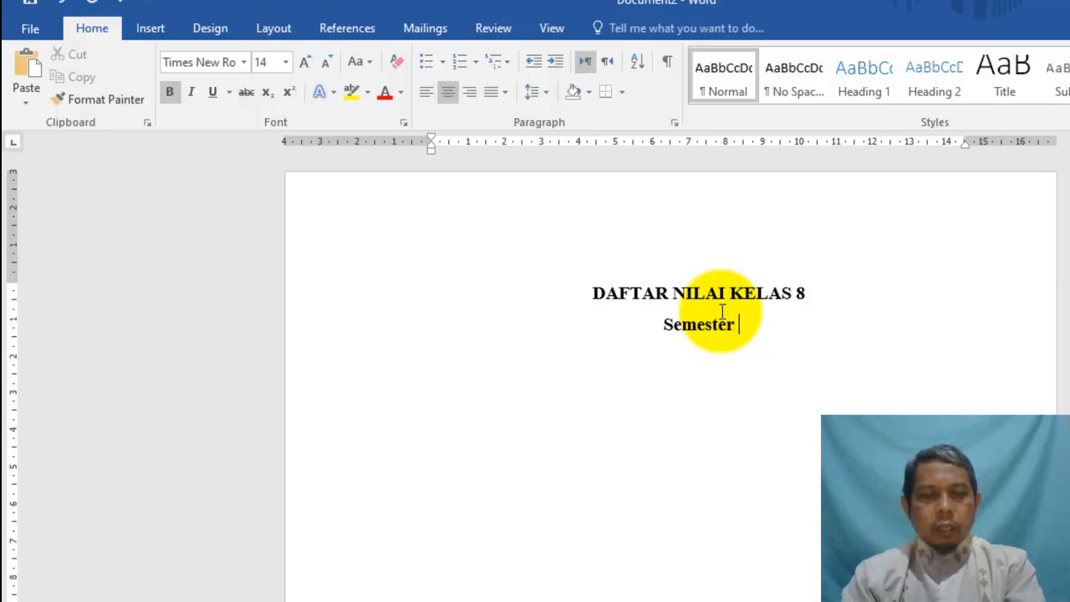
text(1 Tahun Pelajaran 2020)
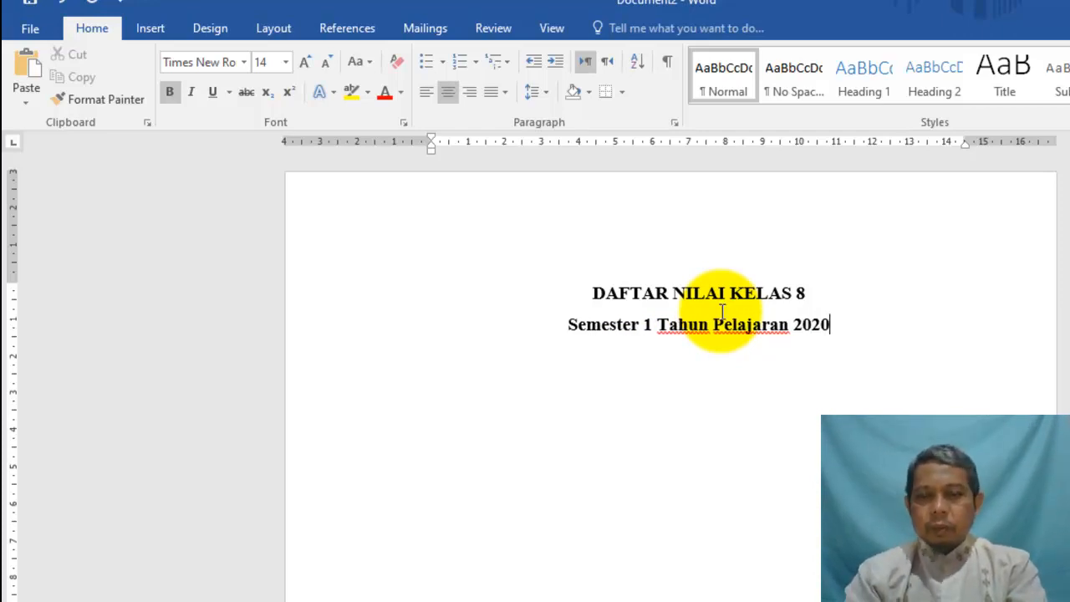
text(/2021 )
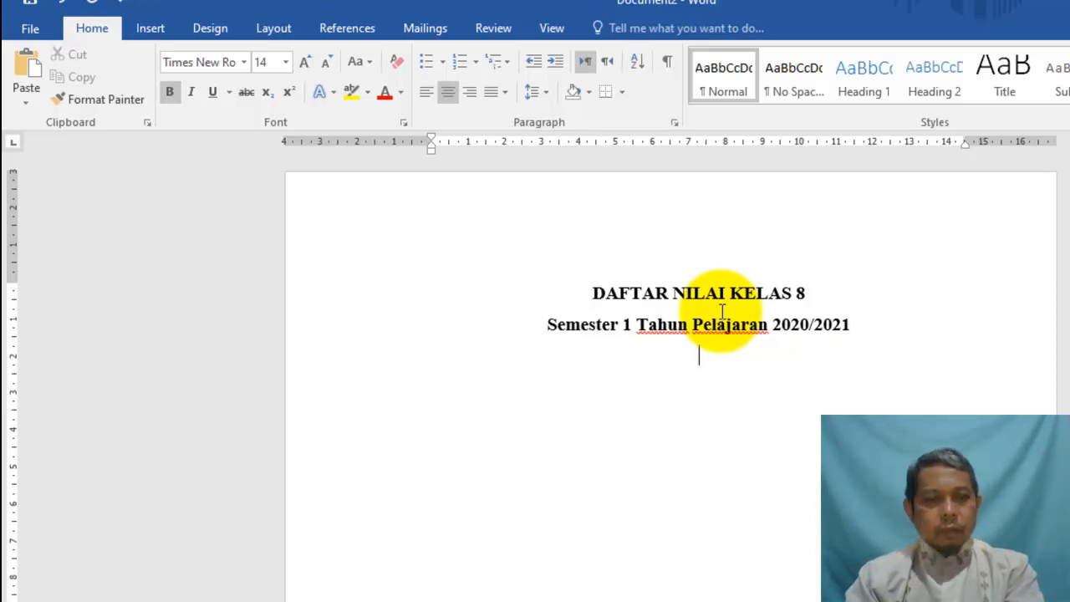
text(SMP )
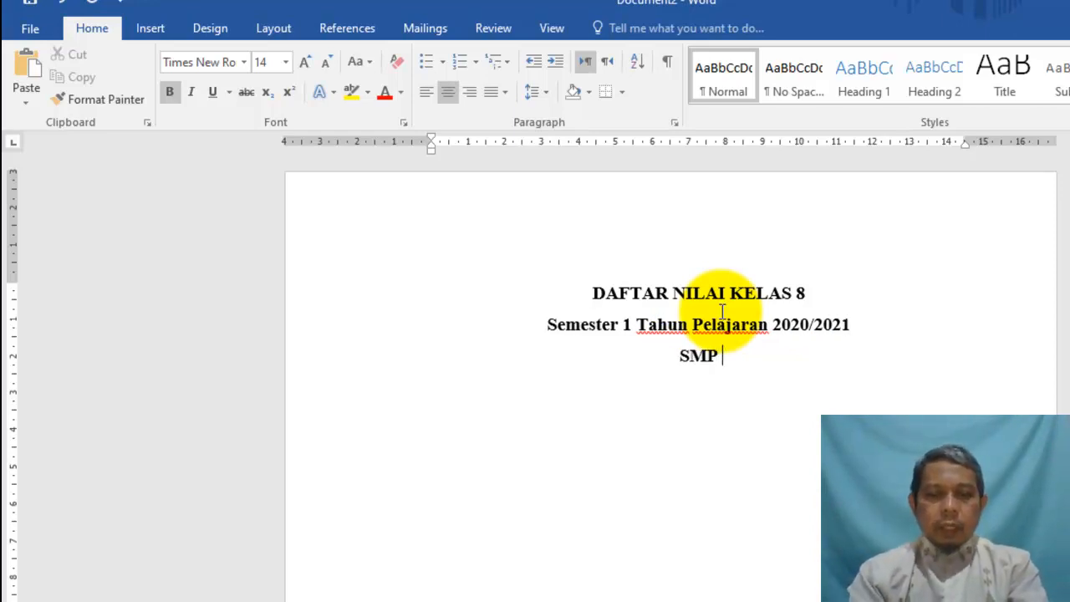
text(ISLAM TERPADU MUTIARA DU)
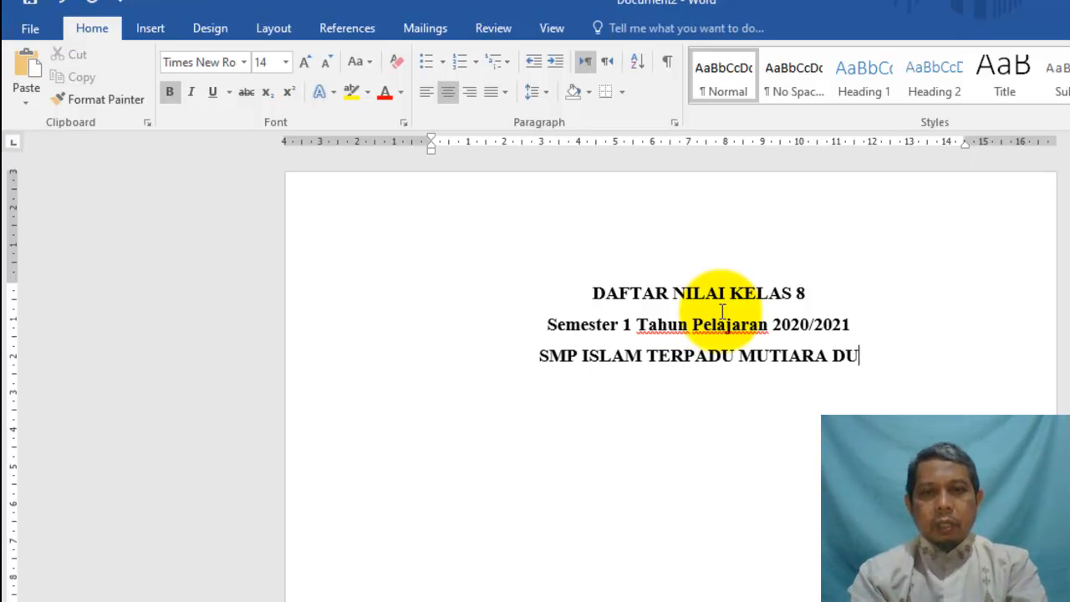
text(RI)
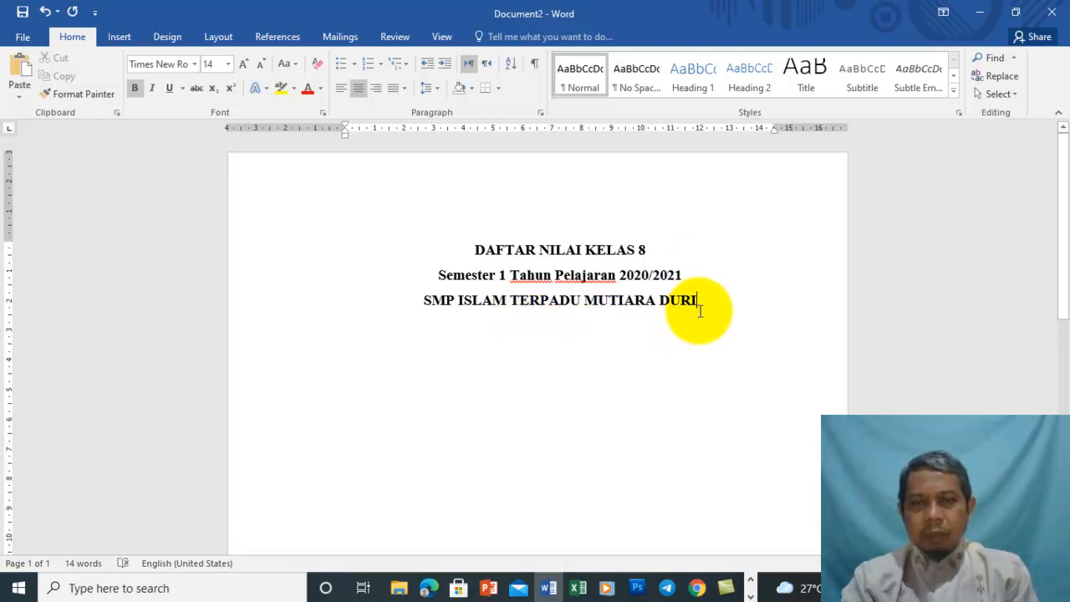
key(Return)
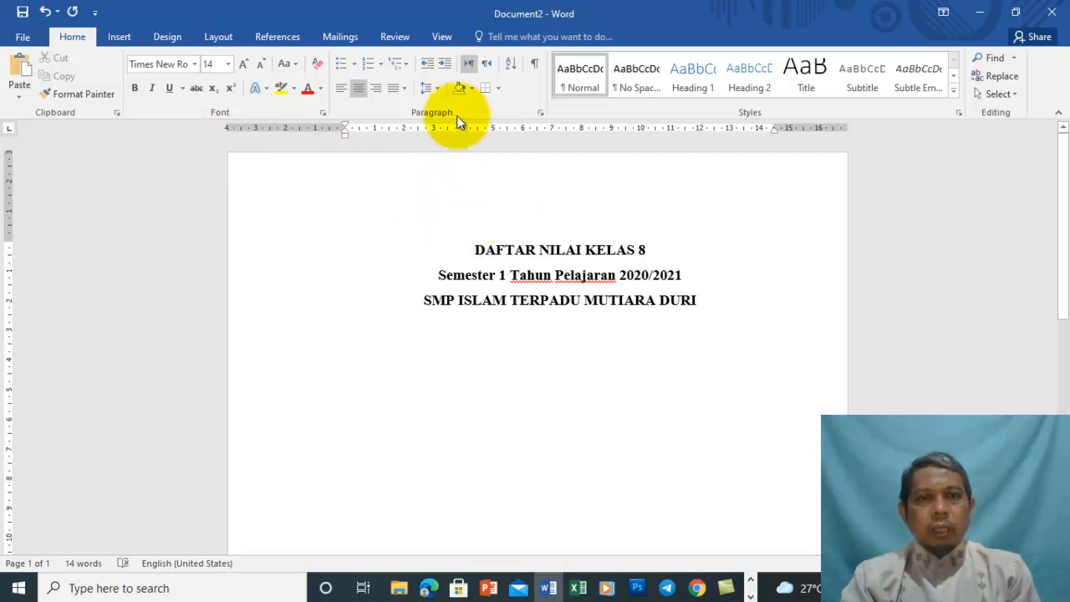
Set the empty line below the title block to single spacing and 12 pt text
click(438, 91)
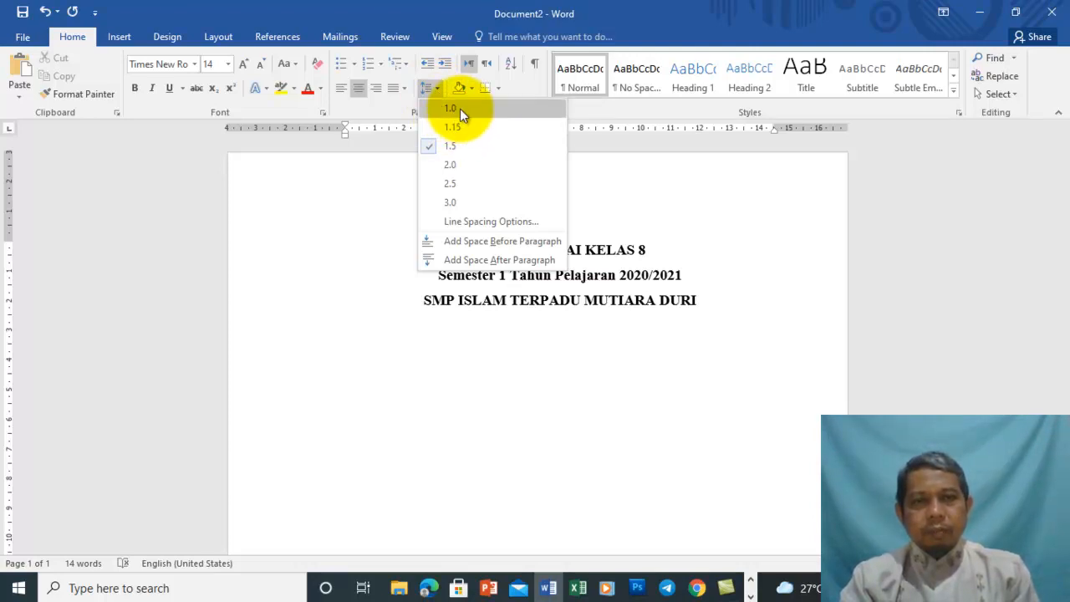
click(451, 108)
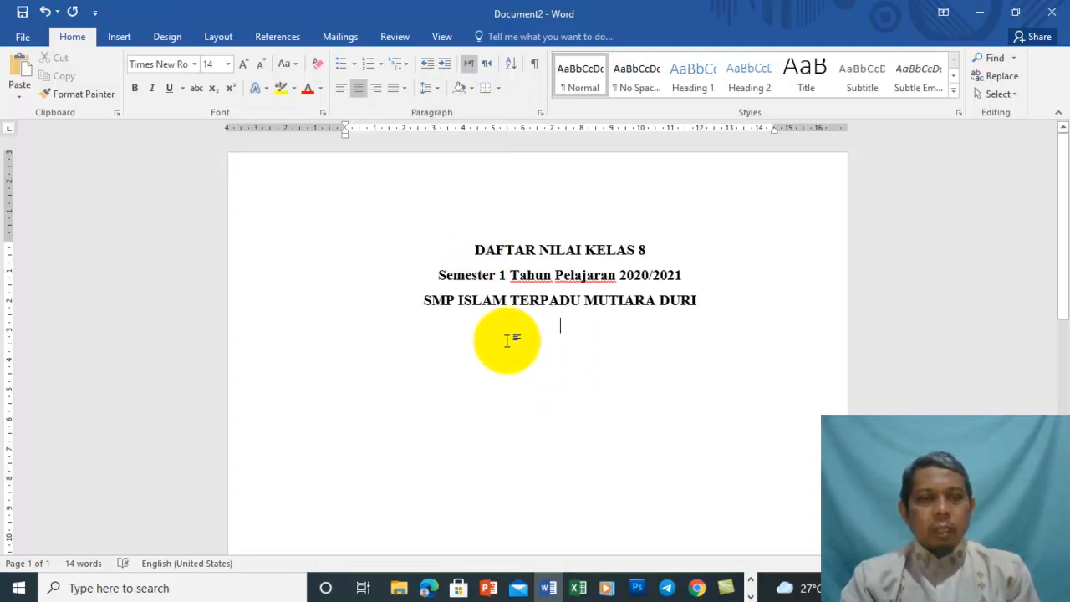
click(229, 66)
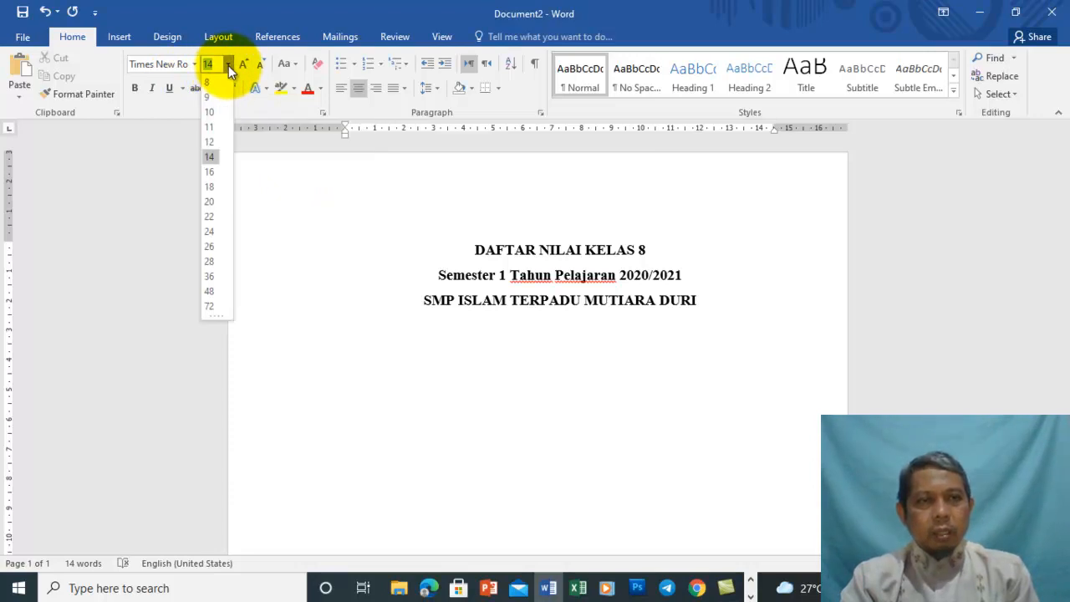
click(211, 141)
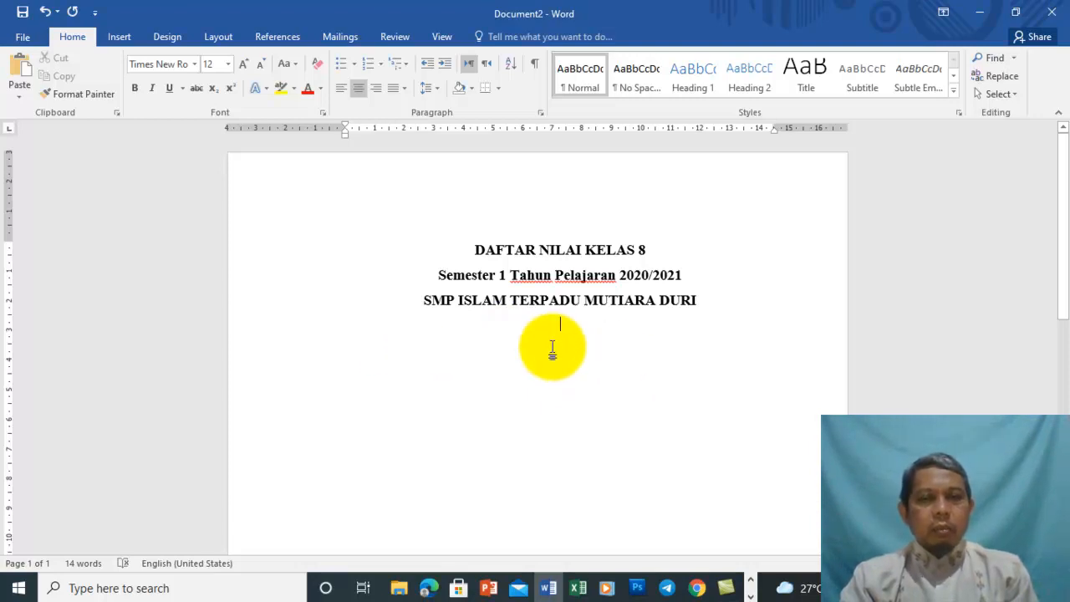
click(119, 36)
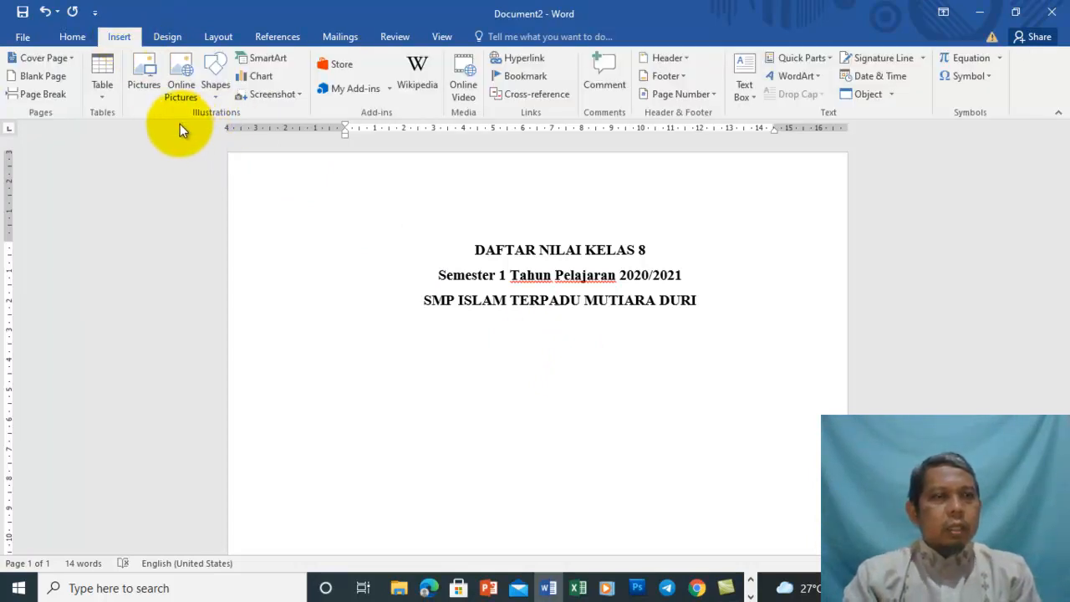
Insert a table with 10 columns and 21 rows below the title block
click(104, 97)
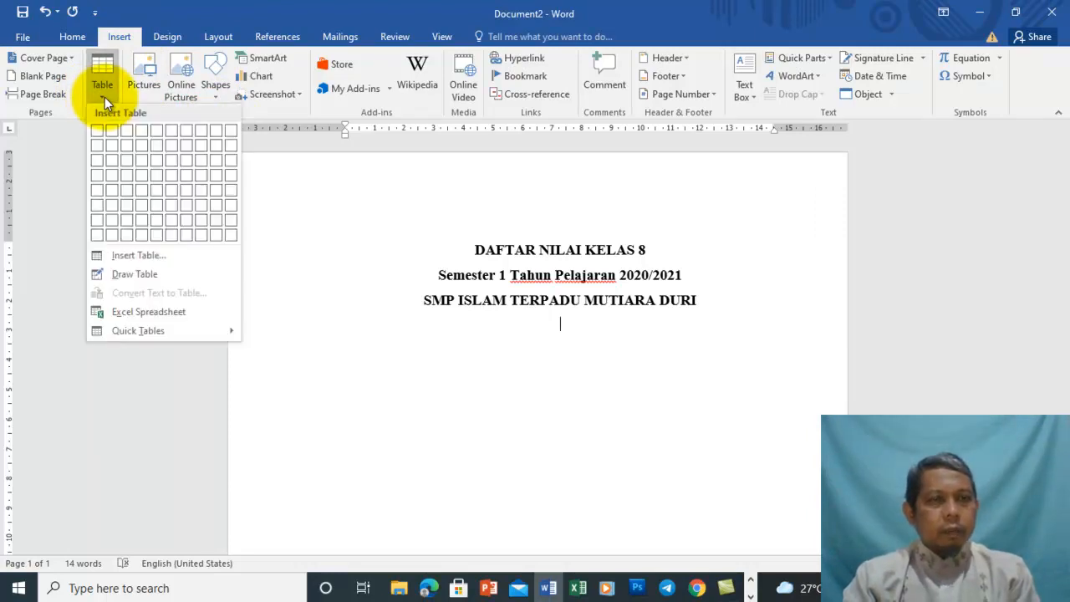
click(167, 254)
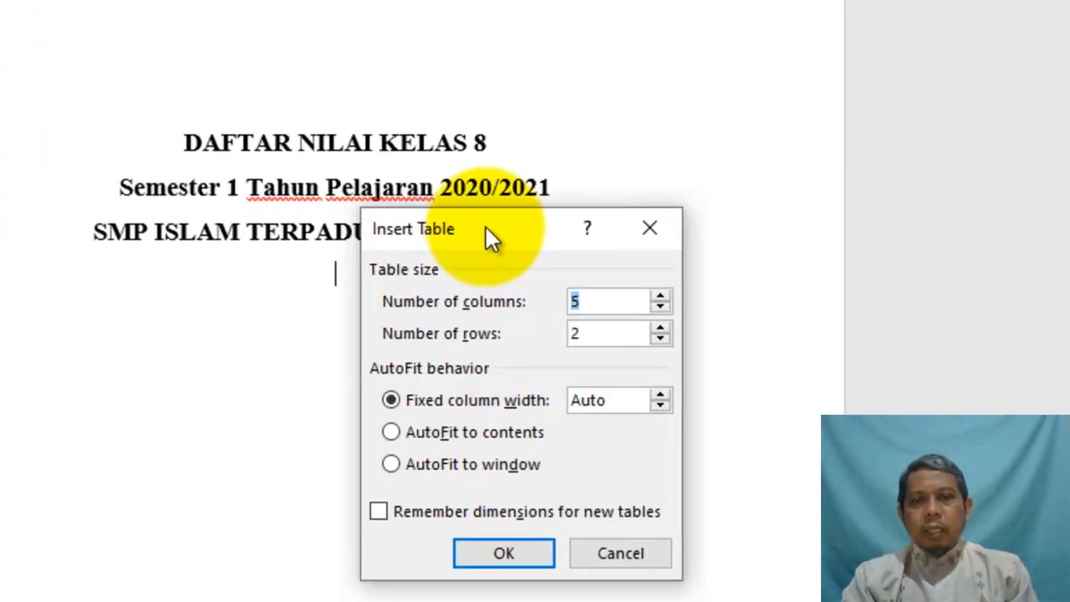
drag(645, 300, 682, 254)
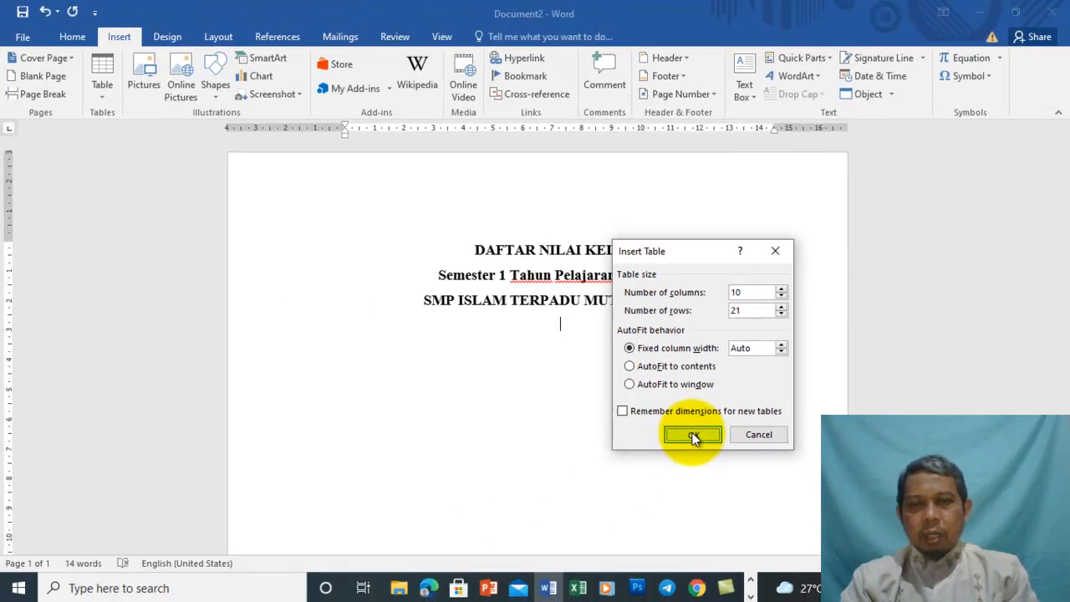
click(512, 486)
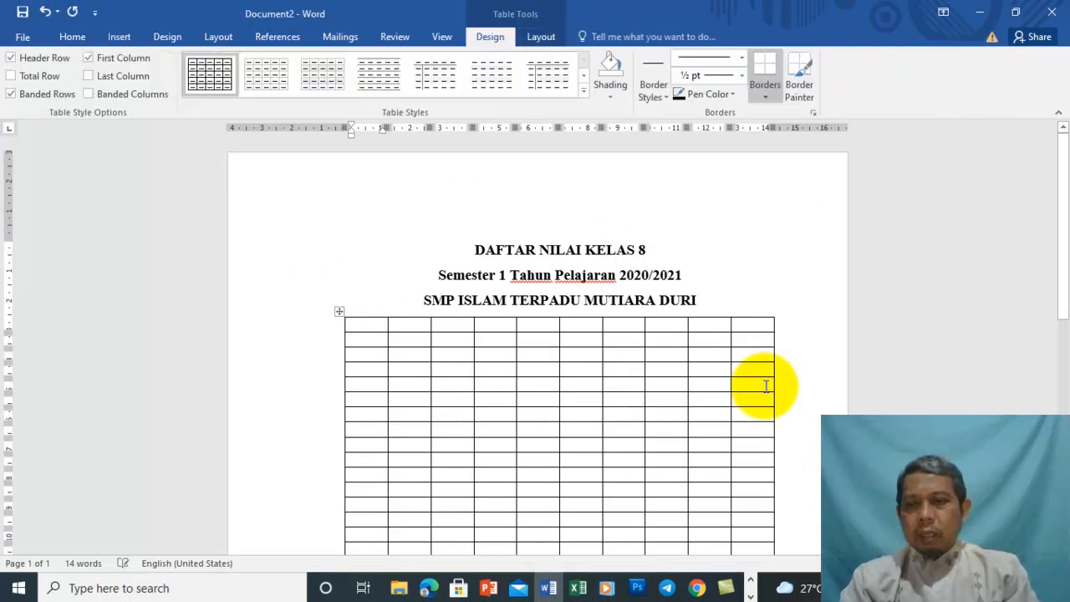
Zoom in and type the header cells No., Nama Siswa and Mata Pelajaran
click(1022, 563)
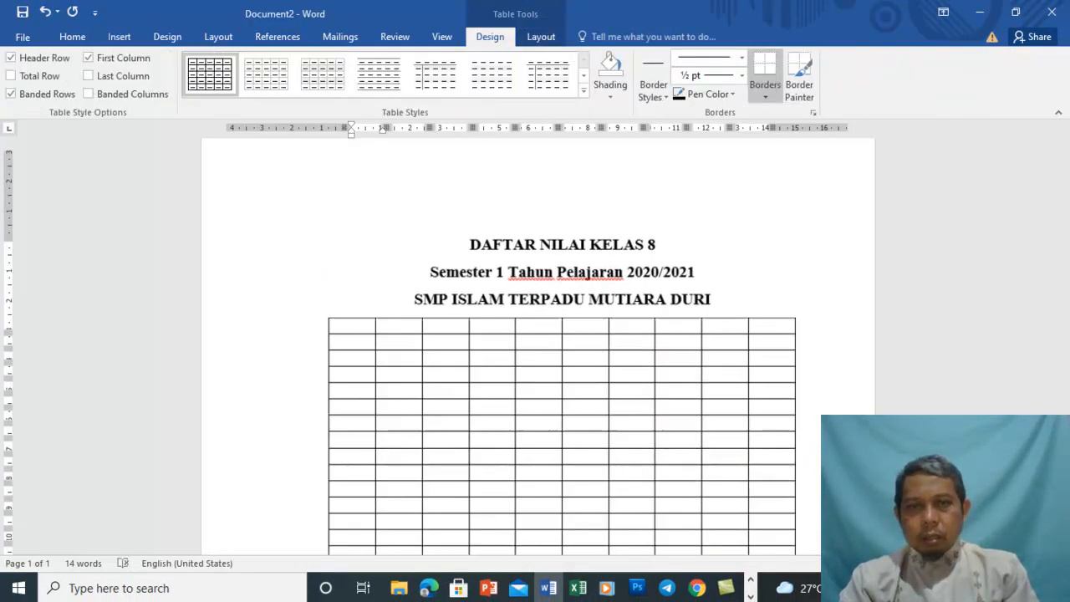
click(1022, 563)
click(1022, 564)
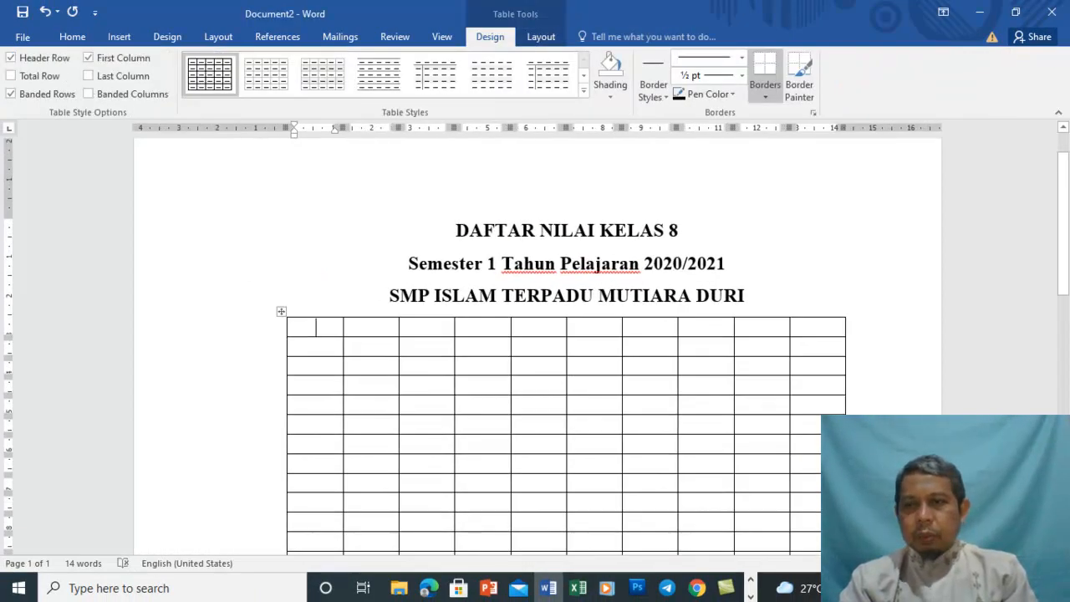
click(1022, 563)
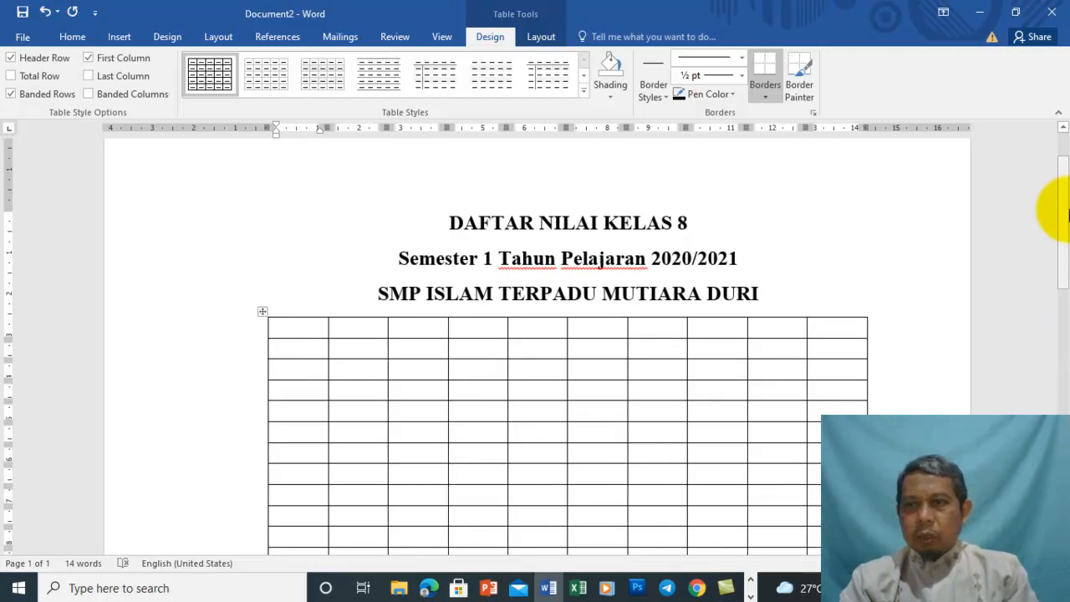
drag(1067, 218, 1067, 261)
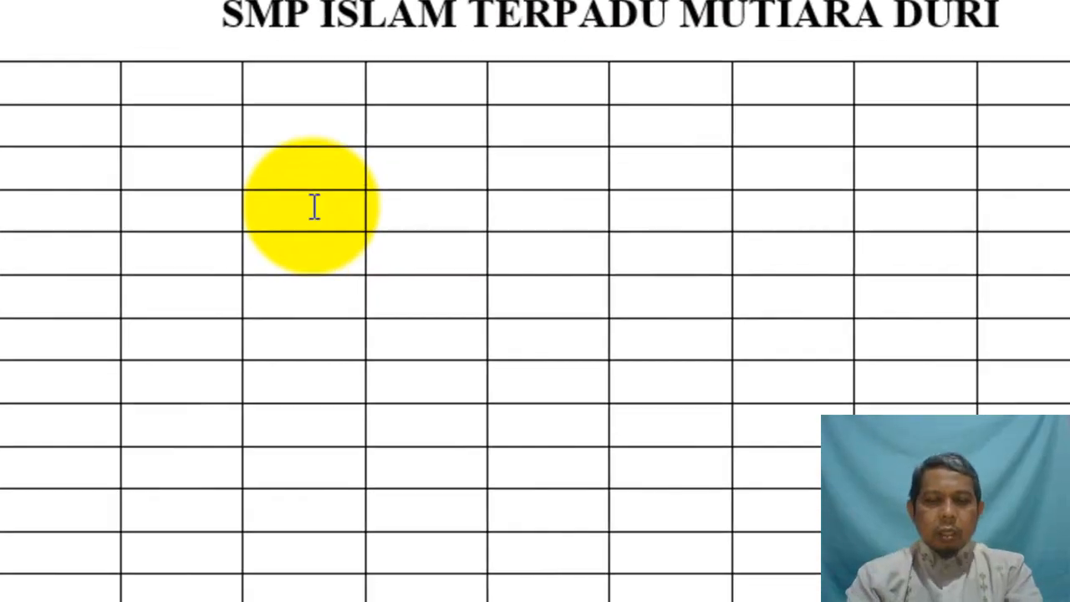
text(No. )
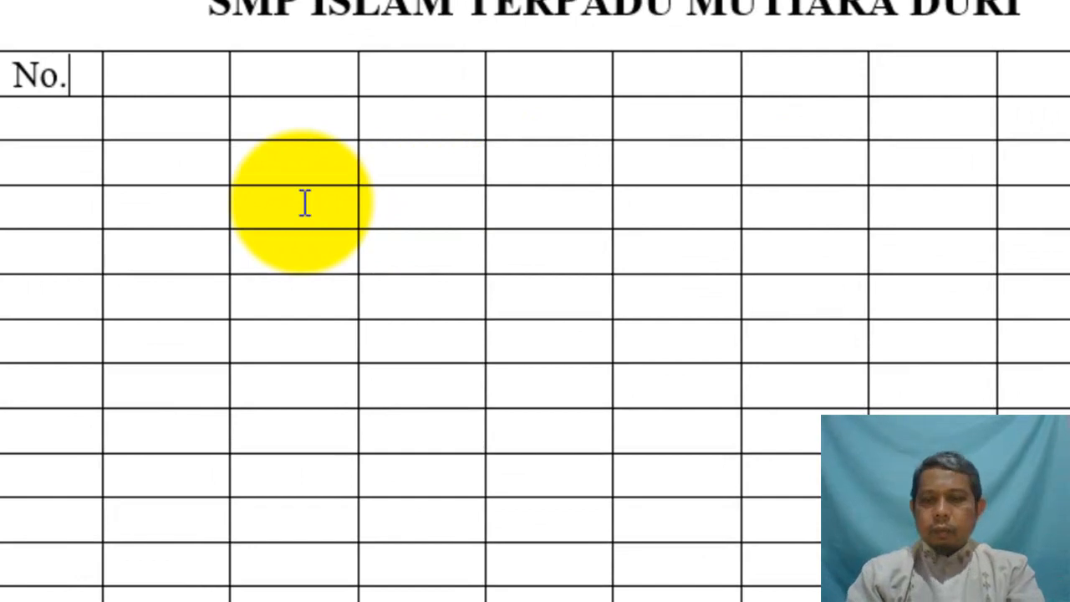
text(Na)
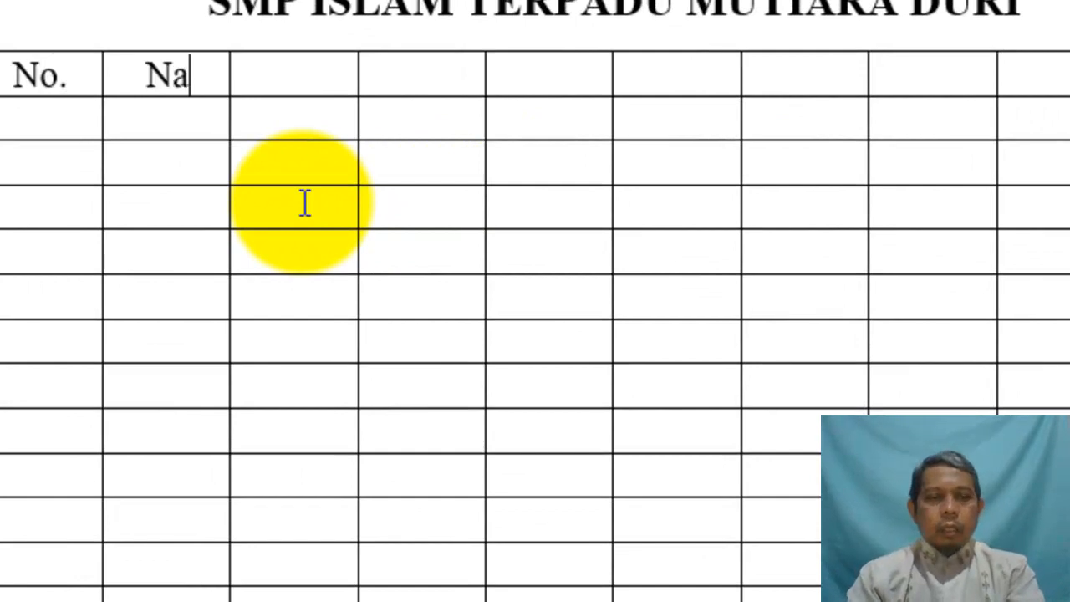
text(ma Siswa )
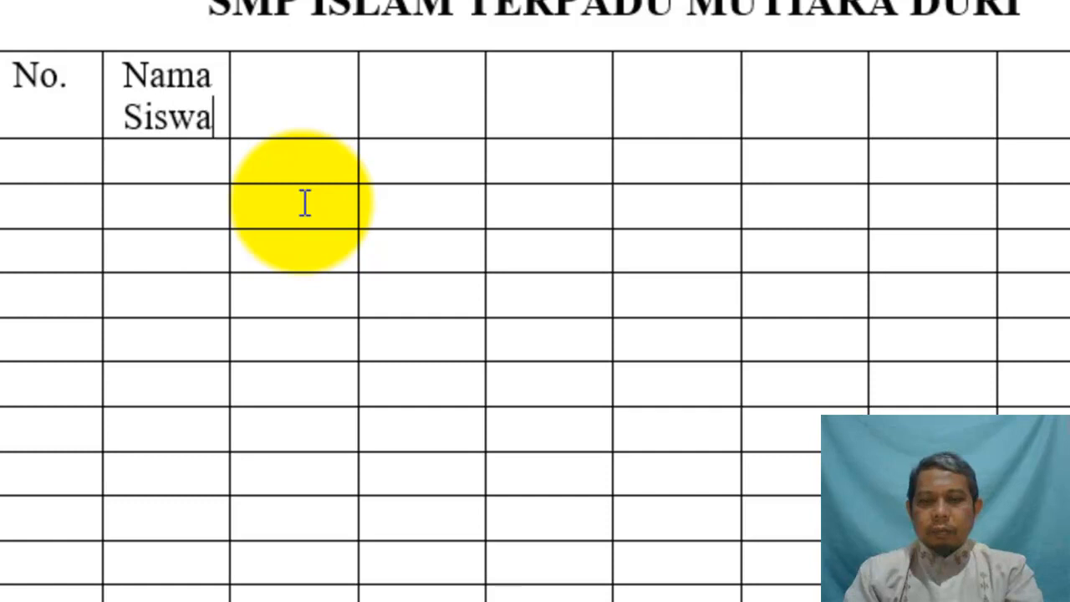
text(Ma)
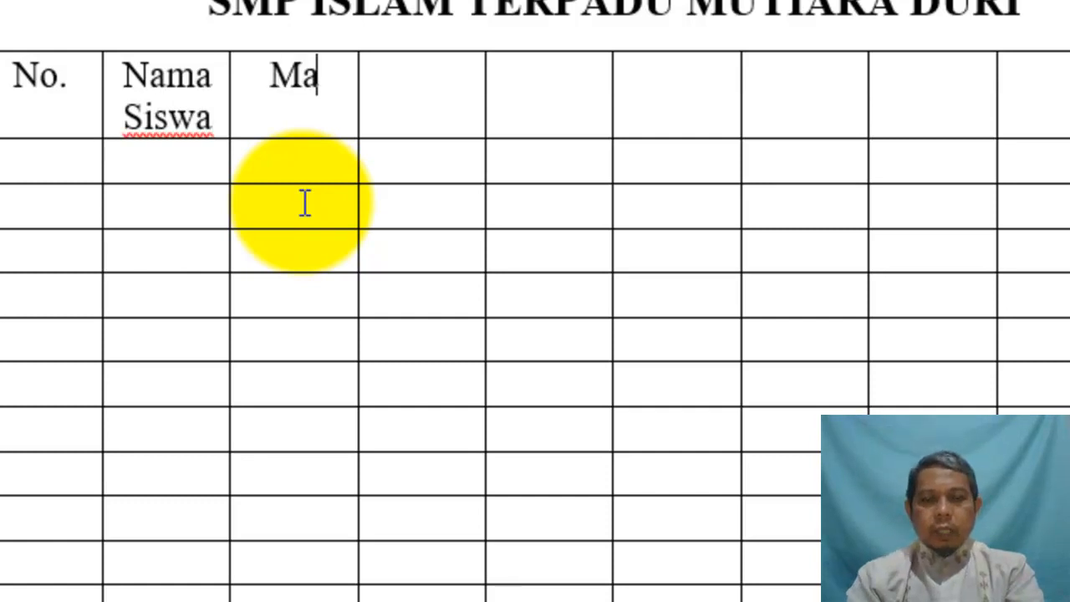
text(ta pelajaran)
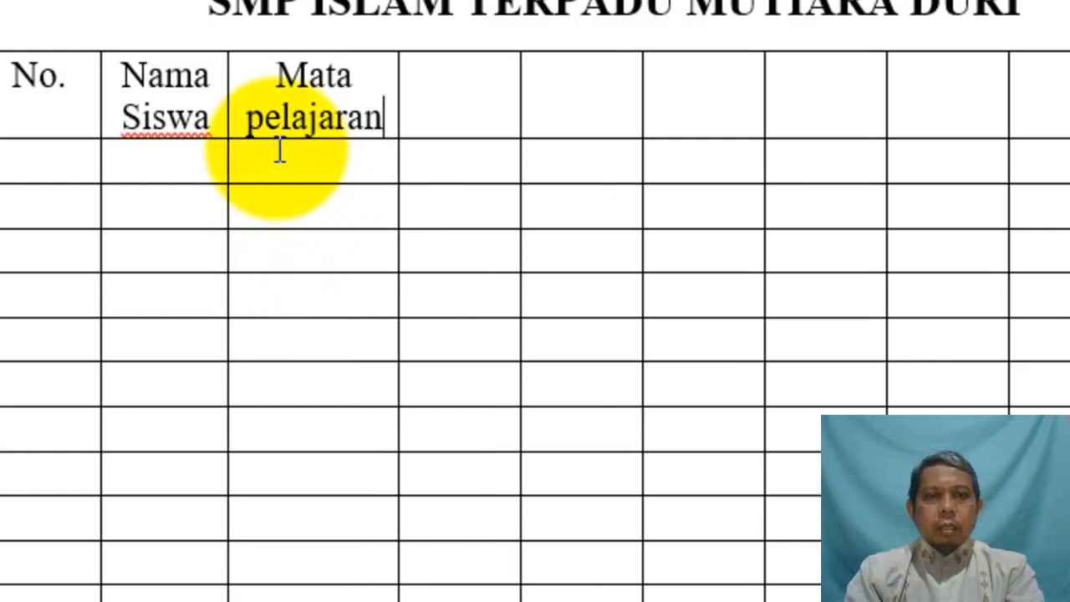
click(263, 120)
key(BackSpace)
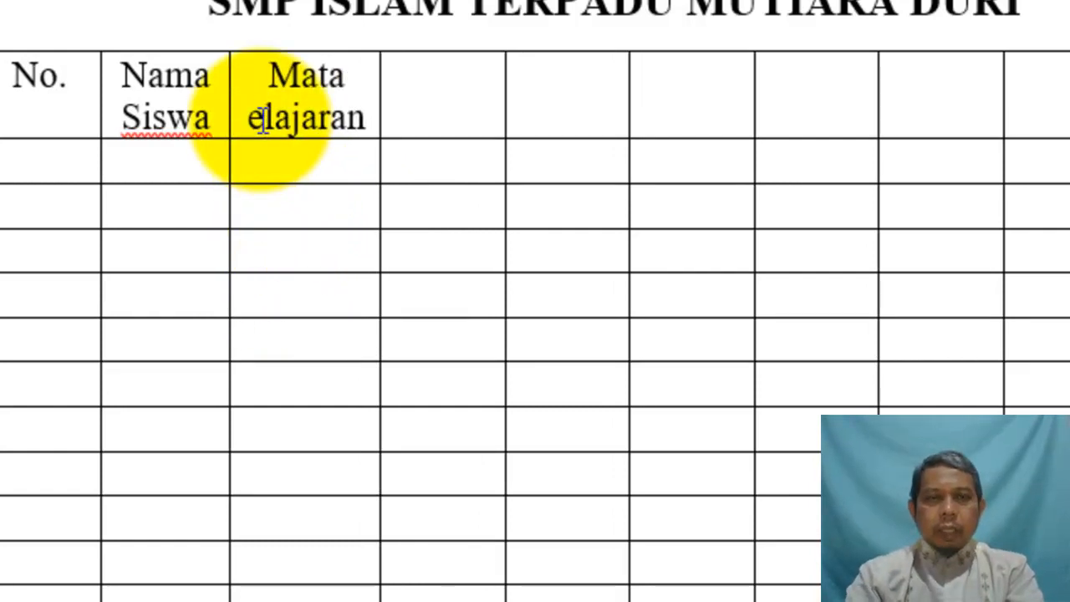
text(P)
Enter PAI and PK in the row beneath Mata Pelajaran
click(282, 151)
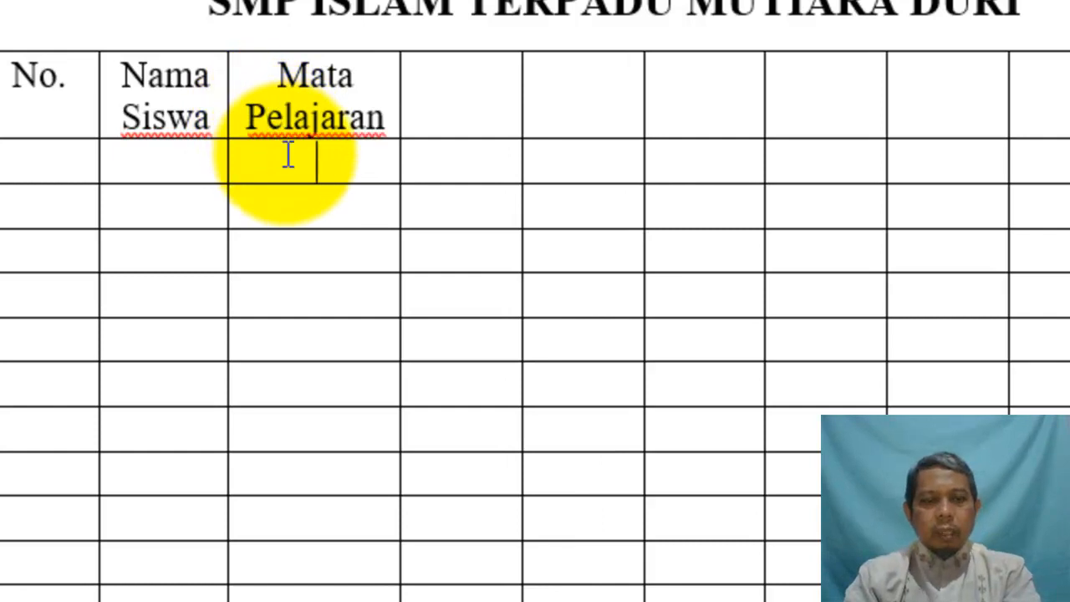
text(PAI)
key(Tab)
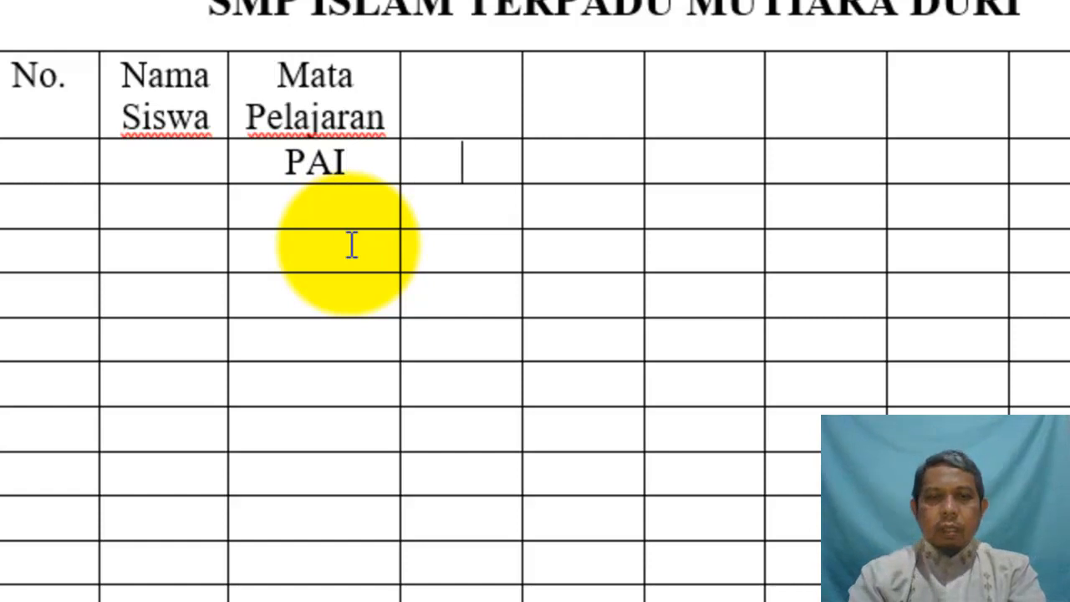
text(PK)
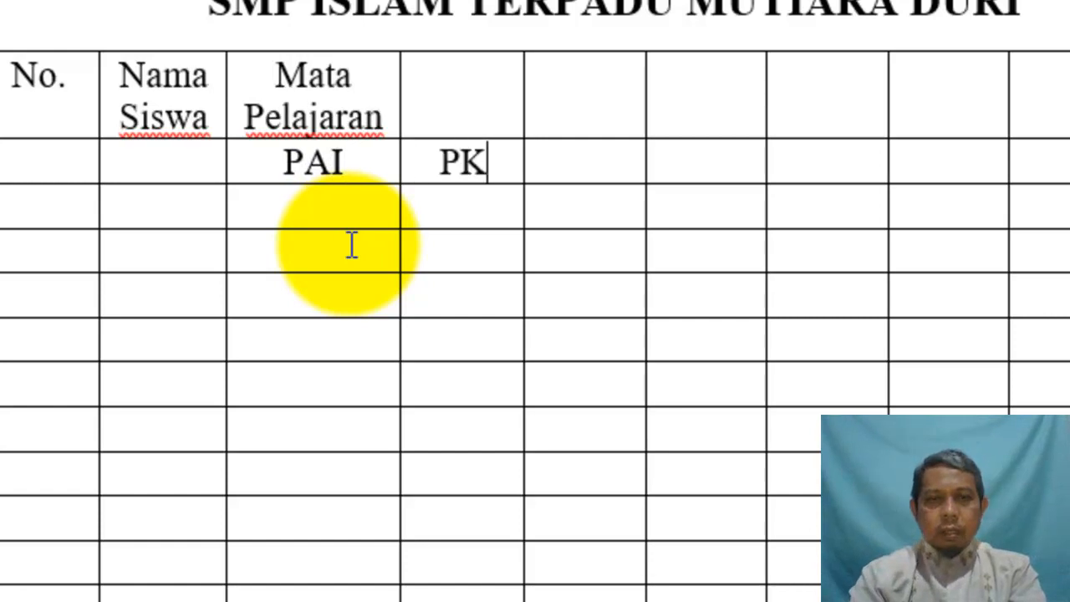
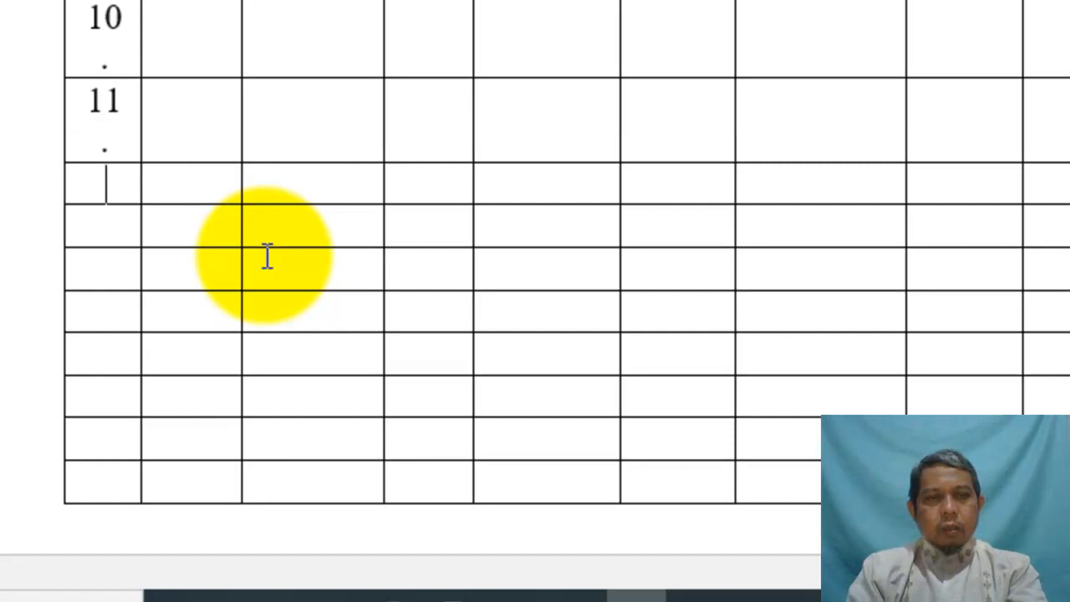
Number the No. column cells 12. through 15
text(.)
key(Down)
text(13.)
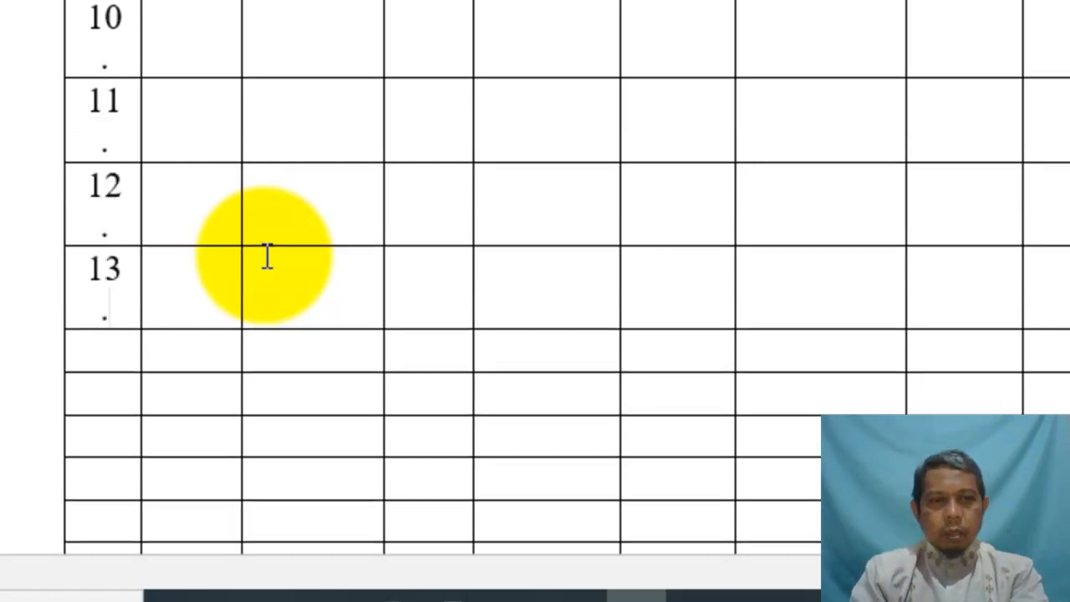
text(14)
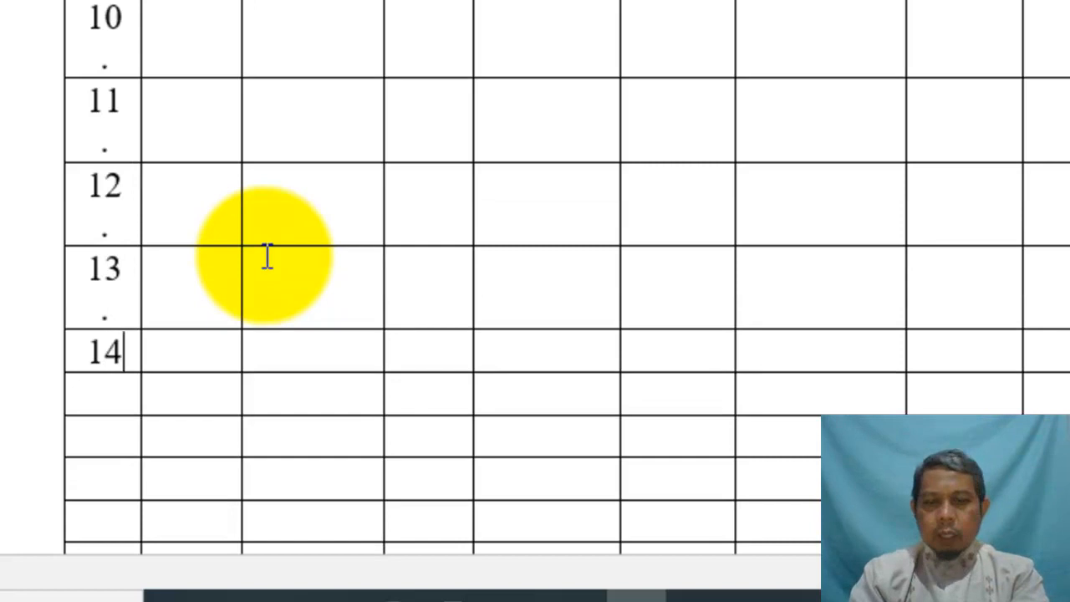
text(.)
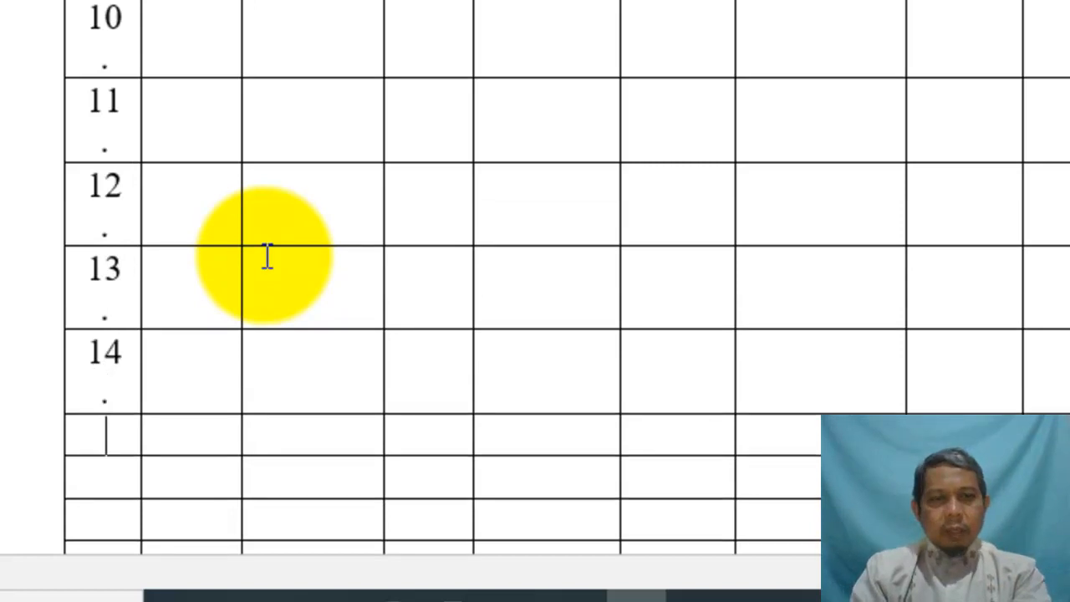
text(15.)
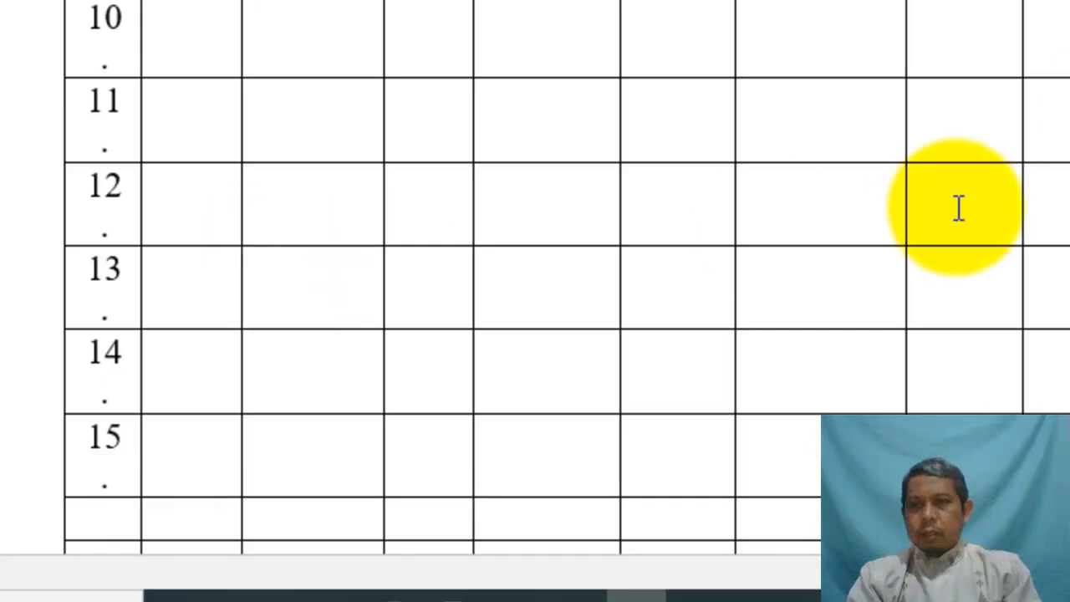
drag(1062, 163, 1060, 275)
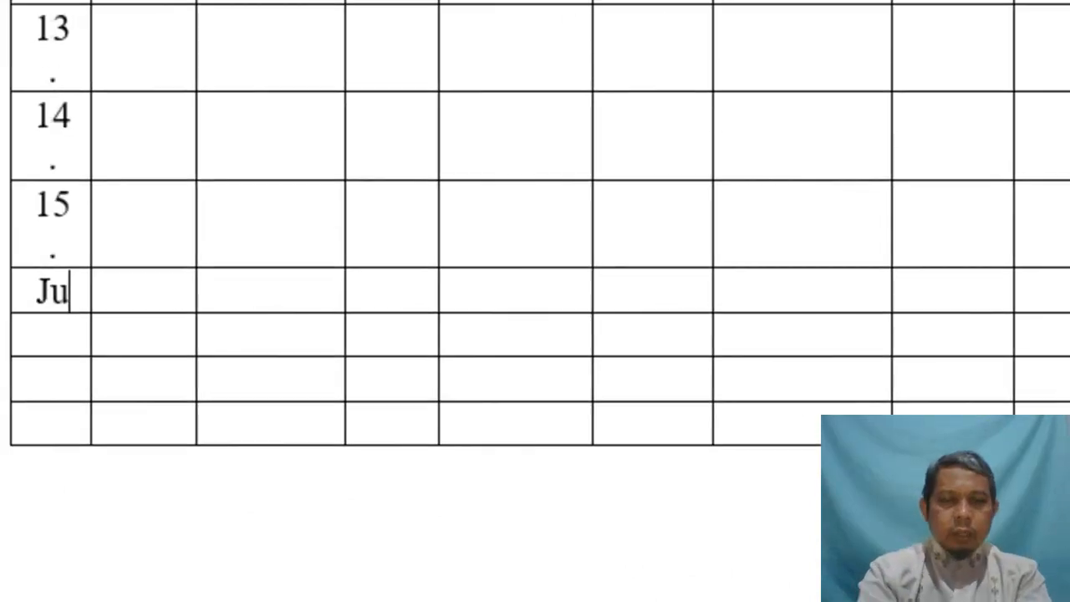
Enter Jumlah, Rata-rata, Tertinggi and Terendah in the first-column cells below row 15
text(mlah)
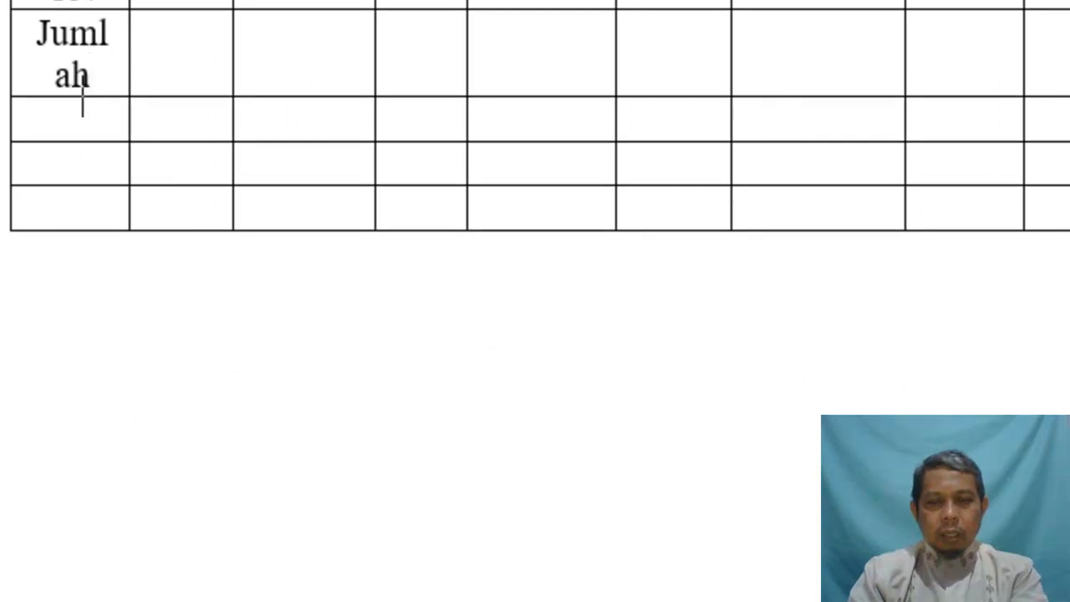
text(Rata-rata)
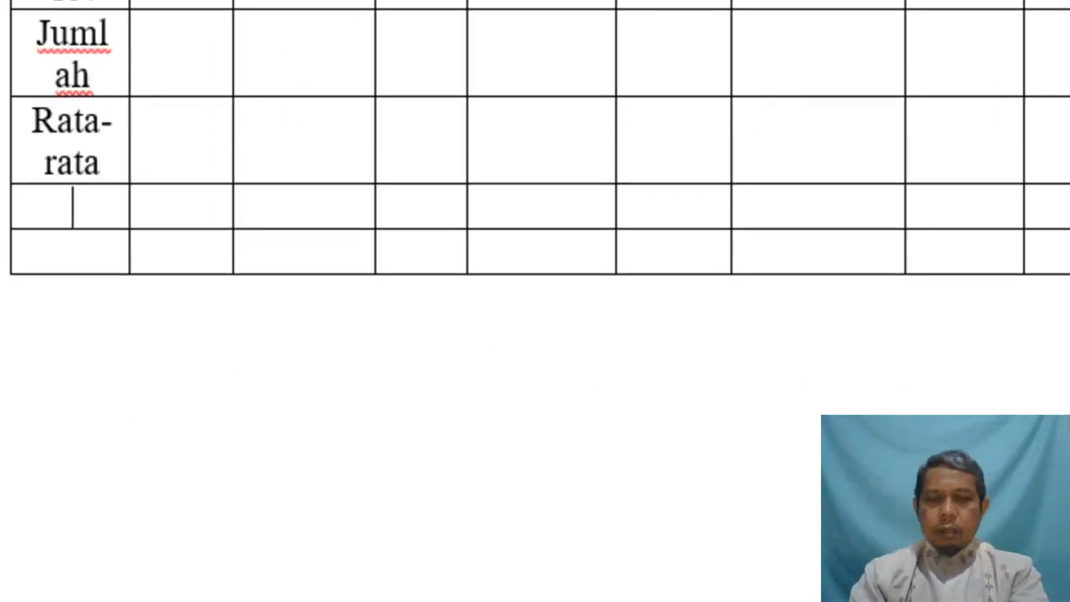
text(Tertinggi)
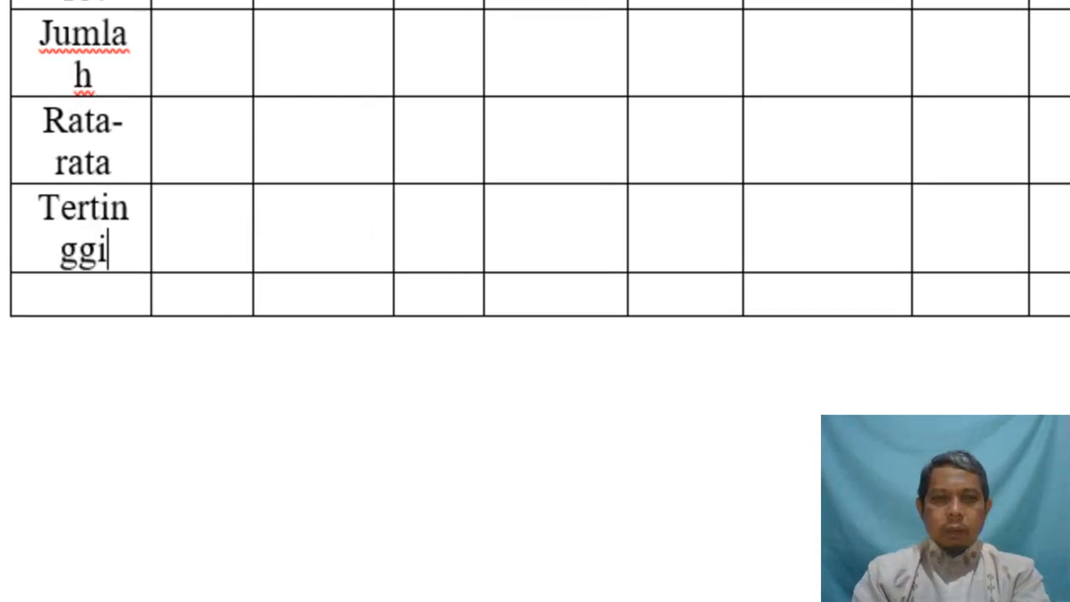
click(84, 295)
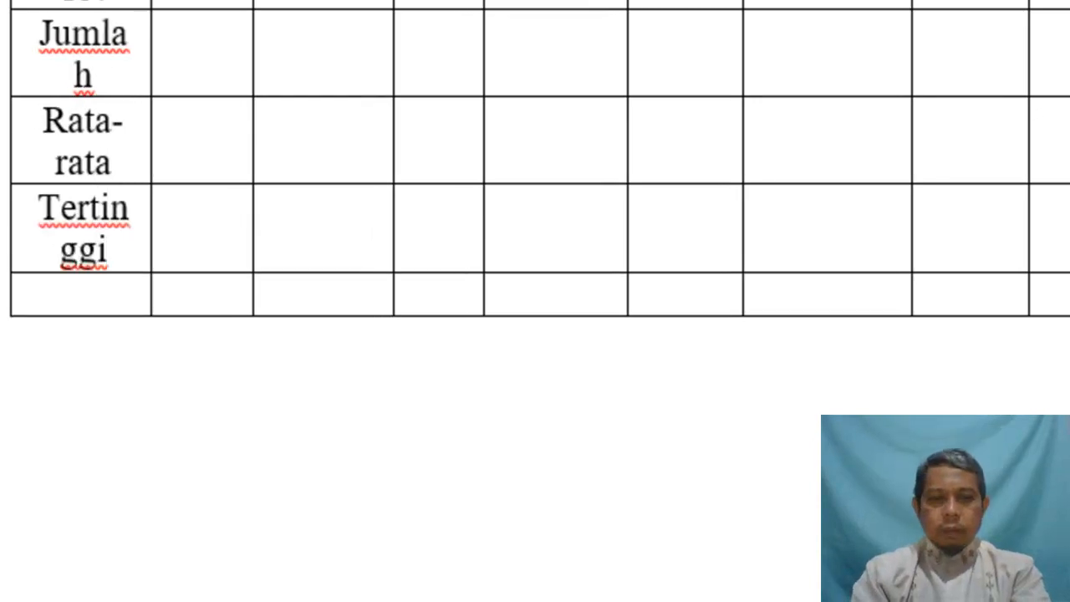
text(Terendah)
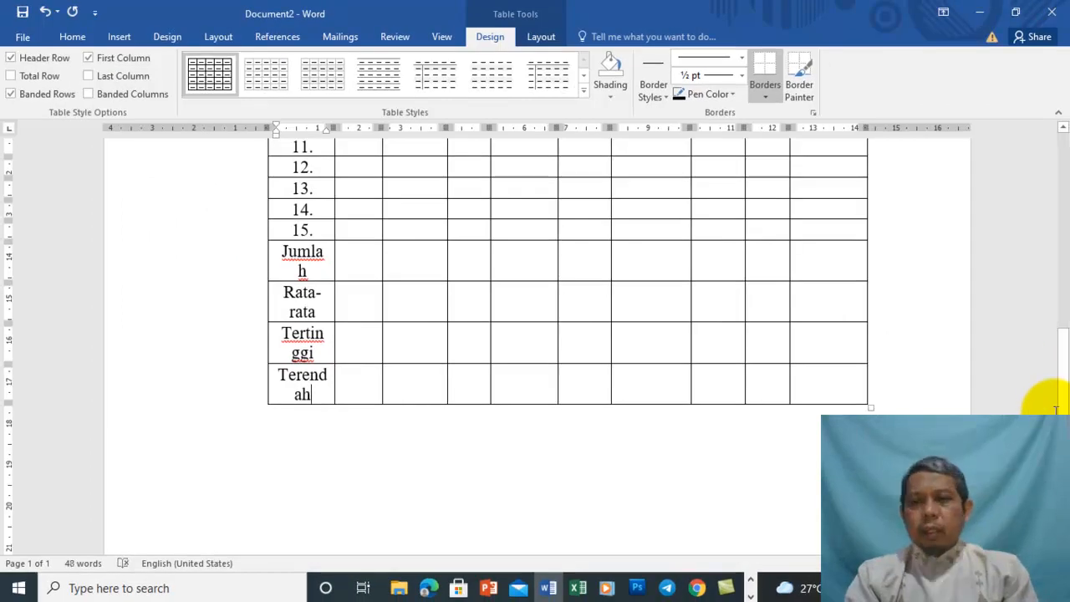
Merge the No. and Nama Siswa headers vertically and join Mata Pelajaran across the subject columns
drag(1063, 397, 1063, 281)
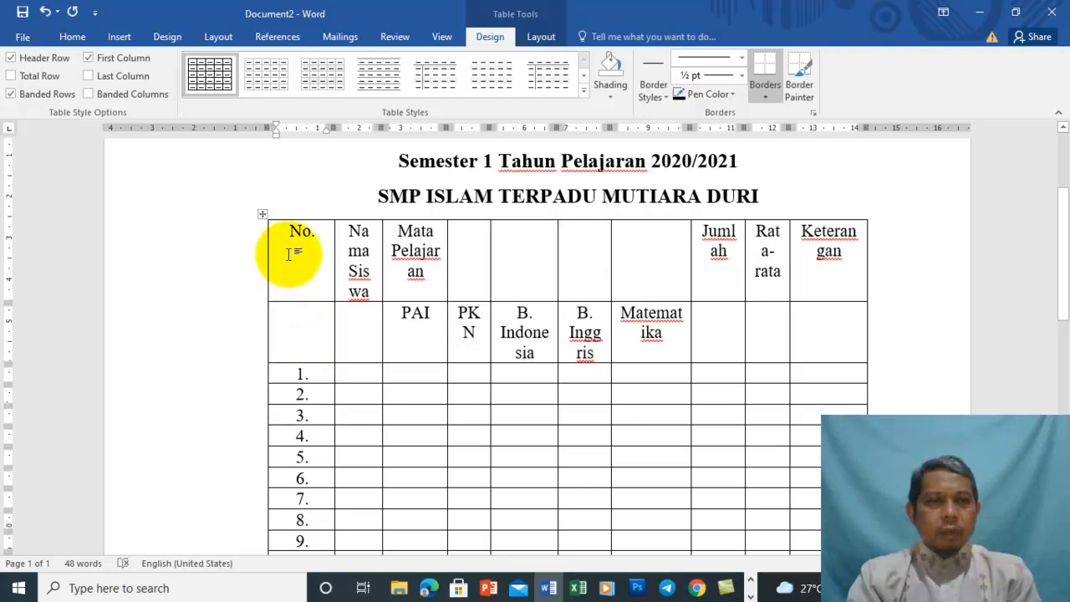
drag(291, 240, 298, 314)
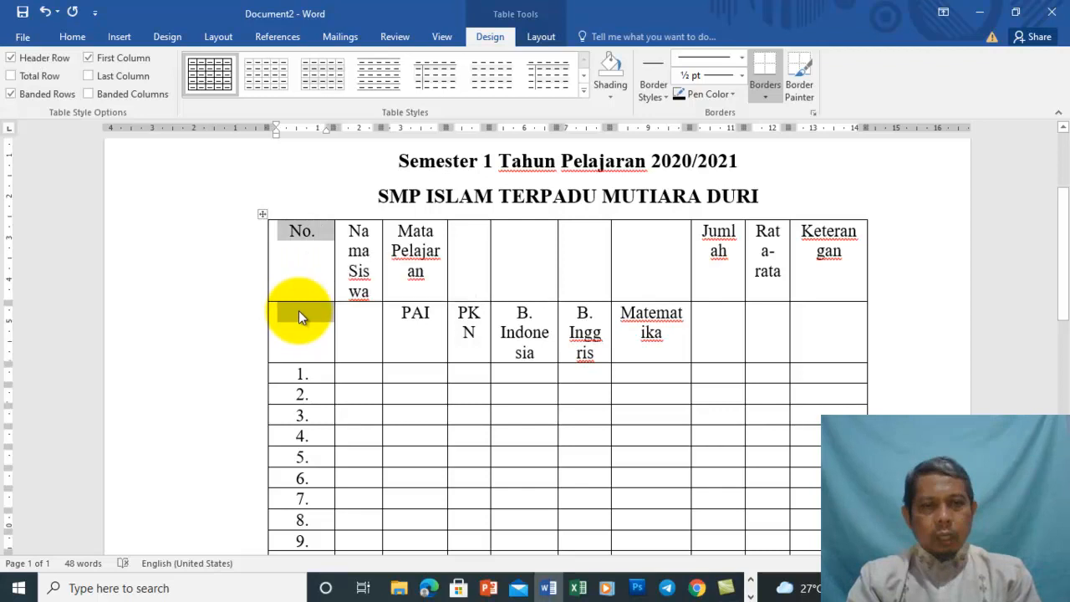
right_click(299, 310)
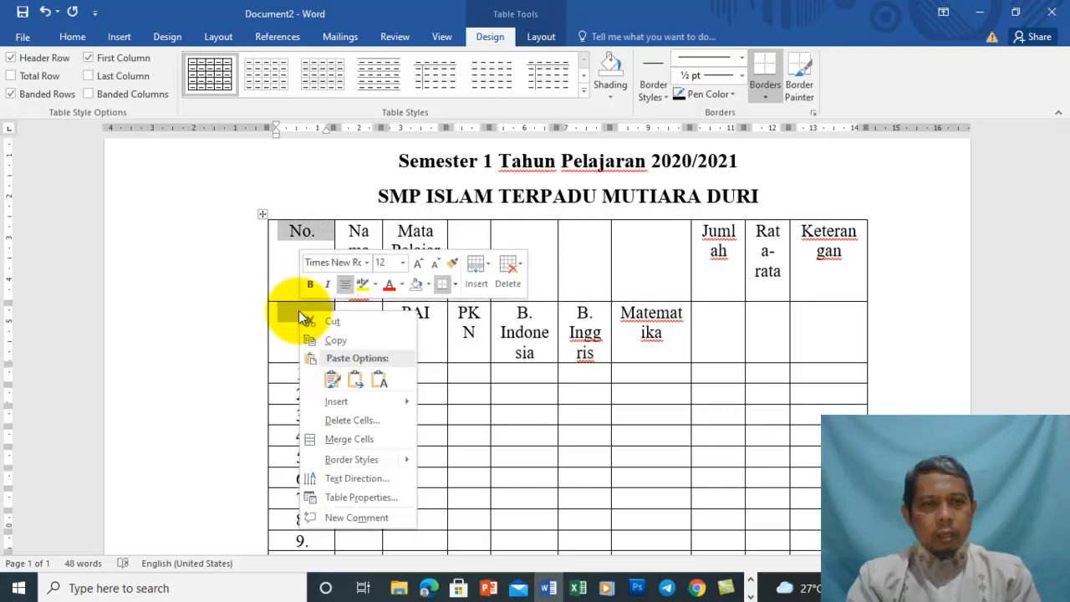
click(344, 439)
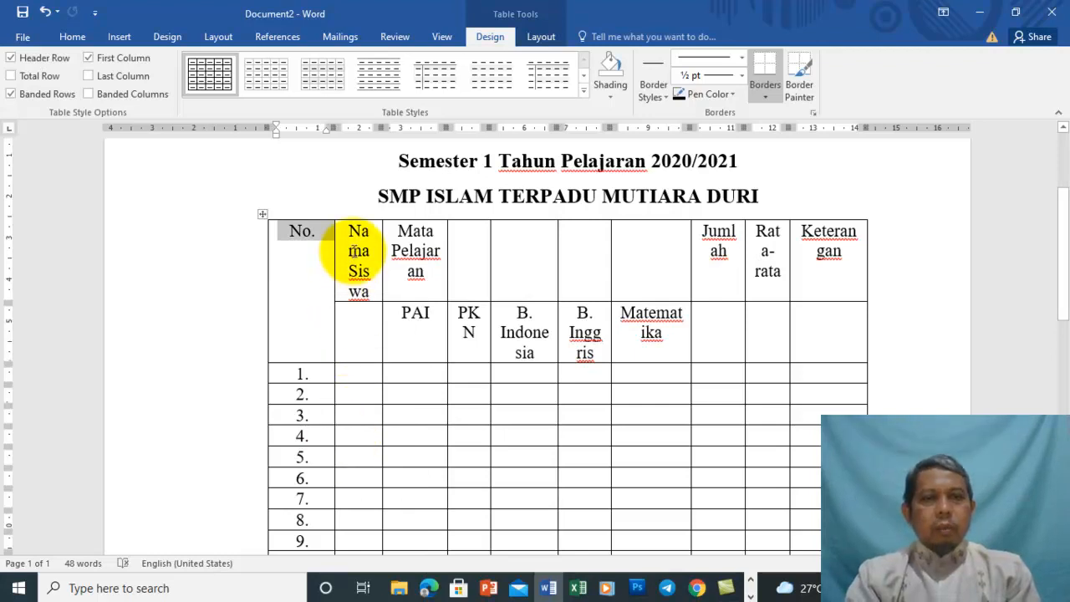
drag(355, 251, 369, 328)
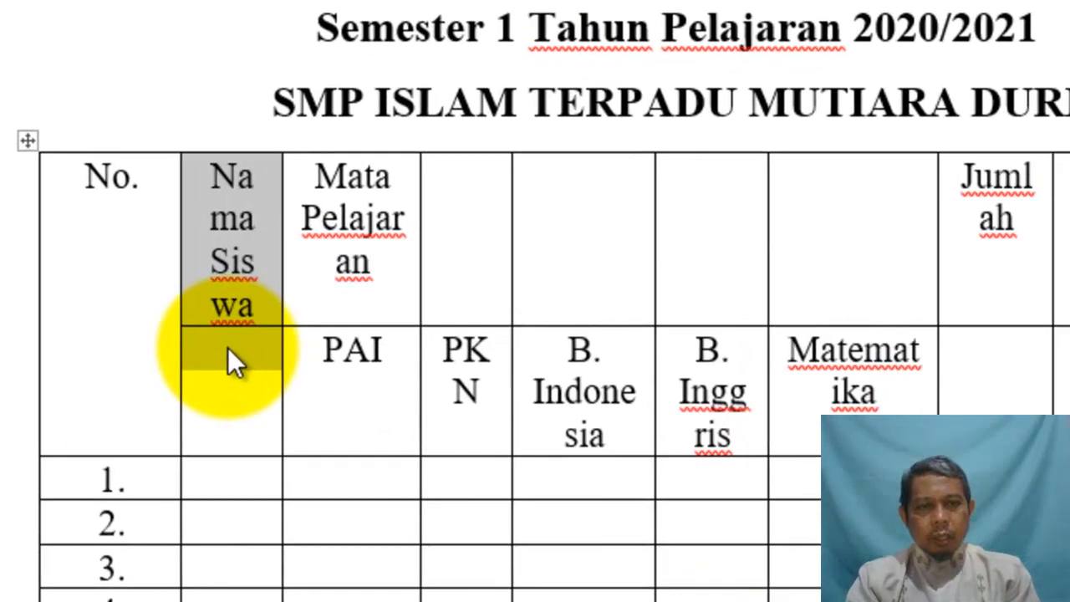
right_click(227, 347)
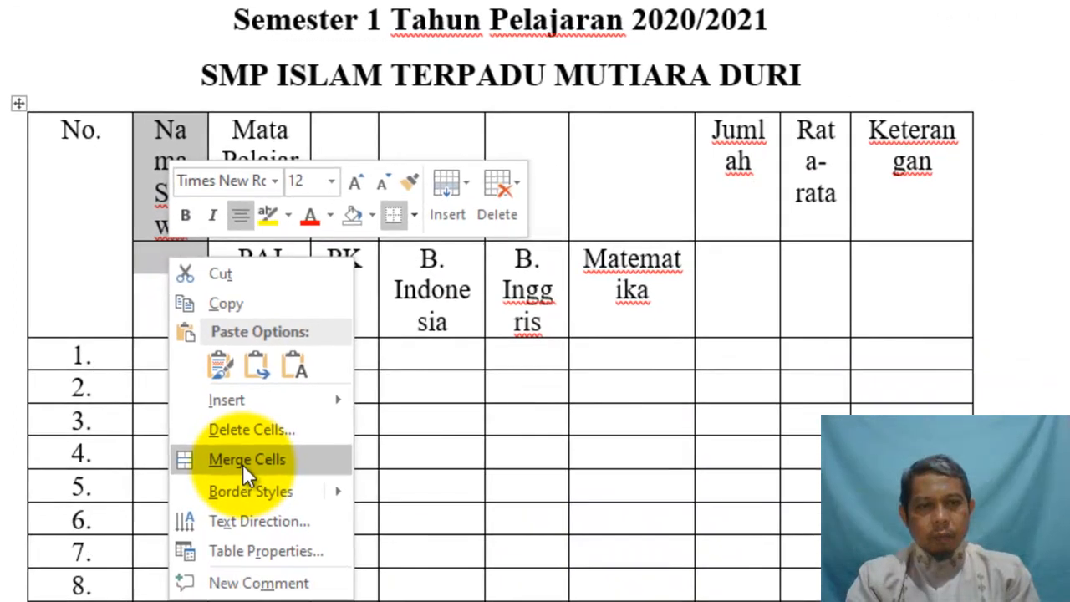
click(271, 514)
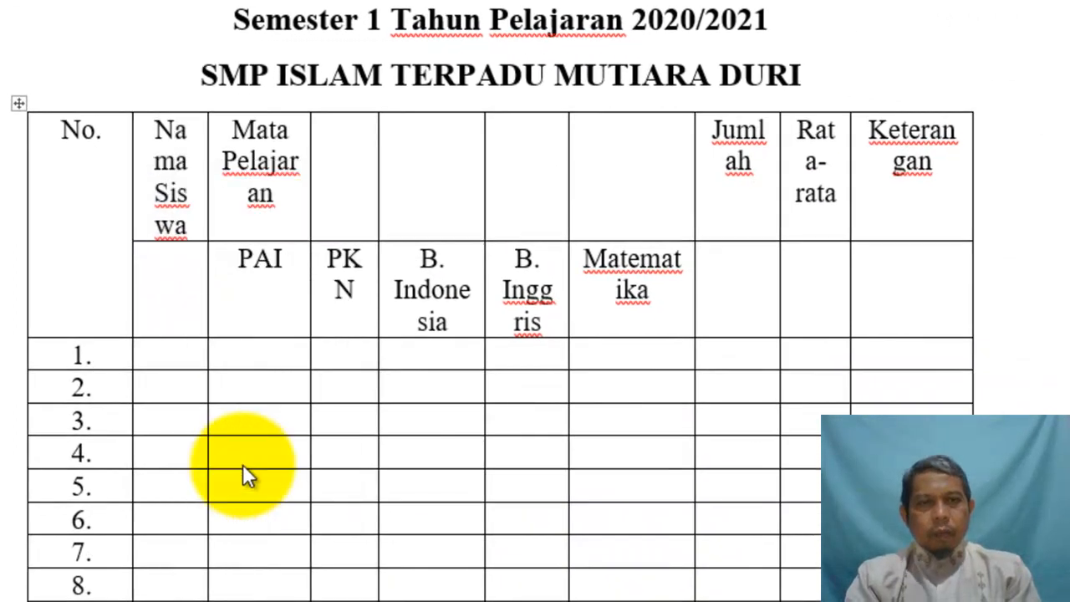
drag(244, 121, 603, 139)
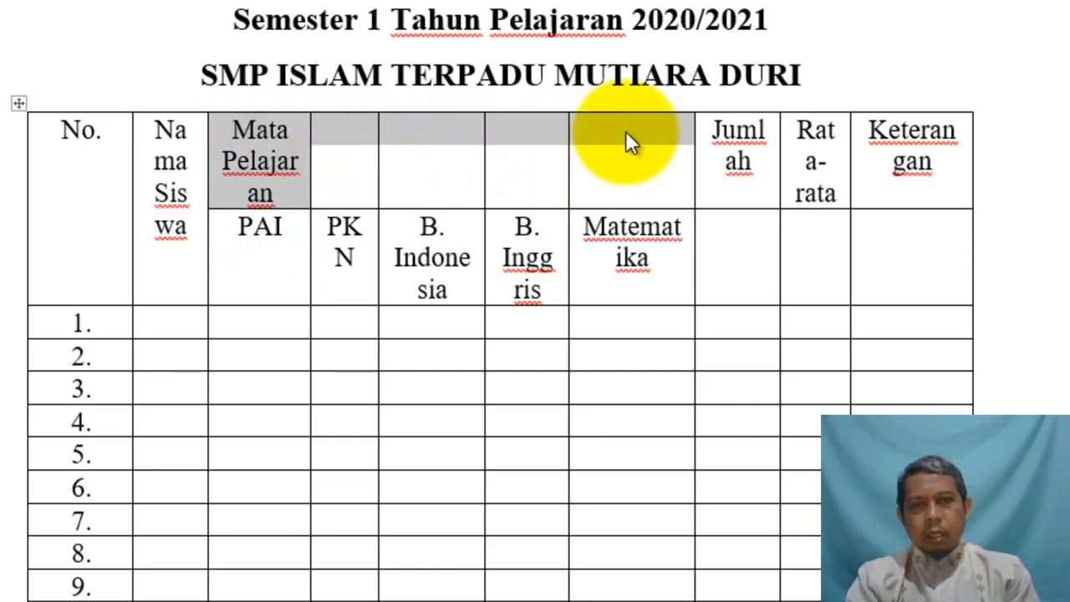
right_click(624, 130)
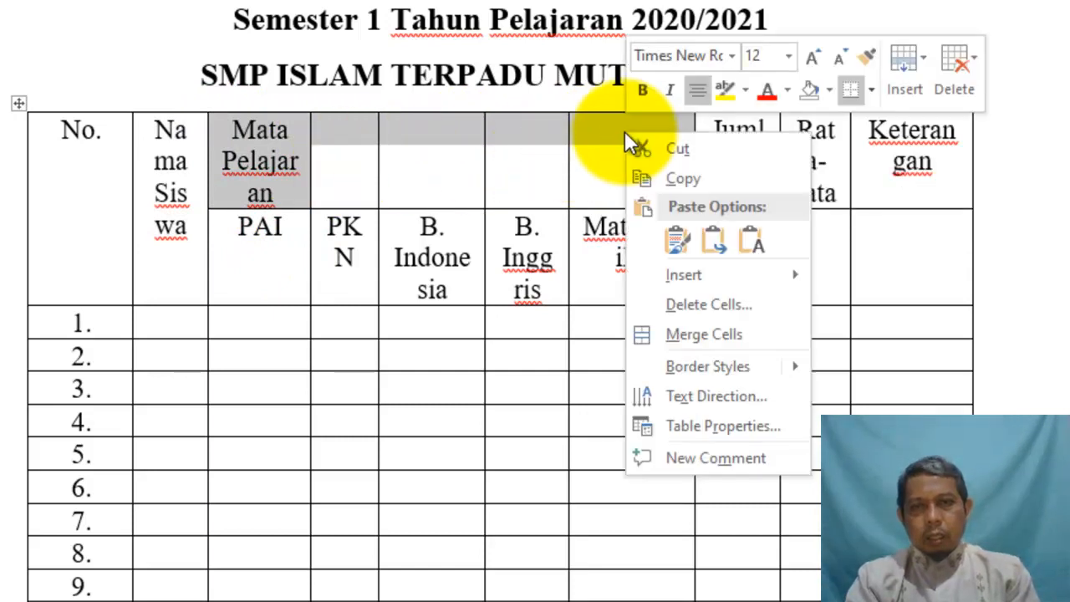
click(687, 336)
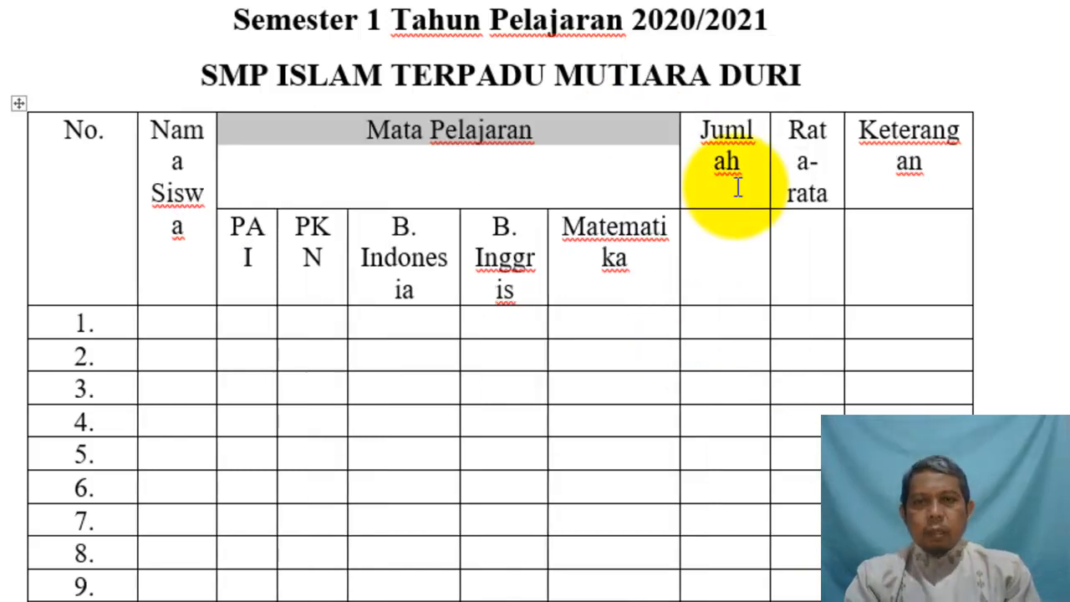
Merge the Jumlah, Rata-rata and Keterangan headers each with the cell below
mouse_move(727, 233)
mouse_down()
mouse_move(728, 246)
mouse_move(724, 225)
mouse_up()
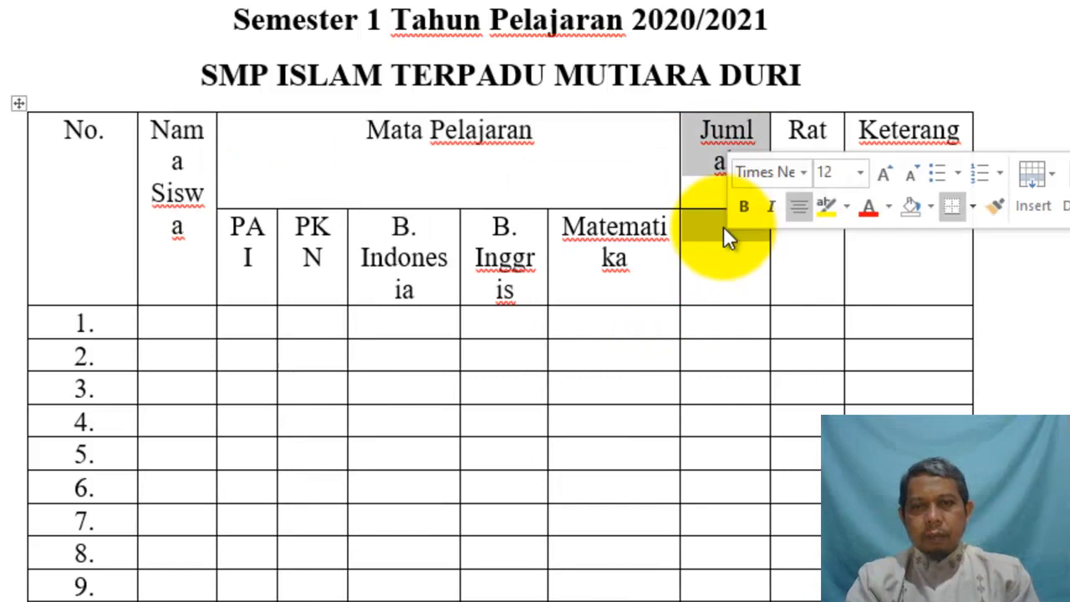
right_click(724, 227)
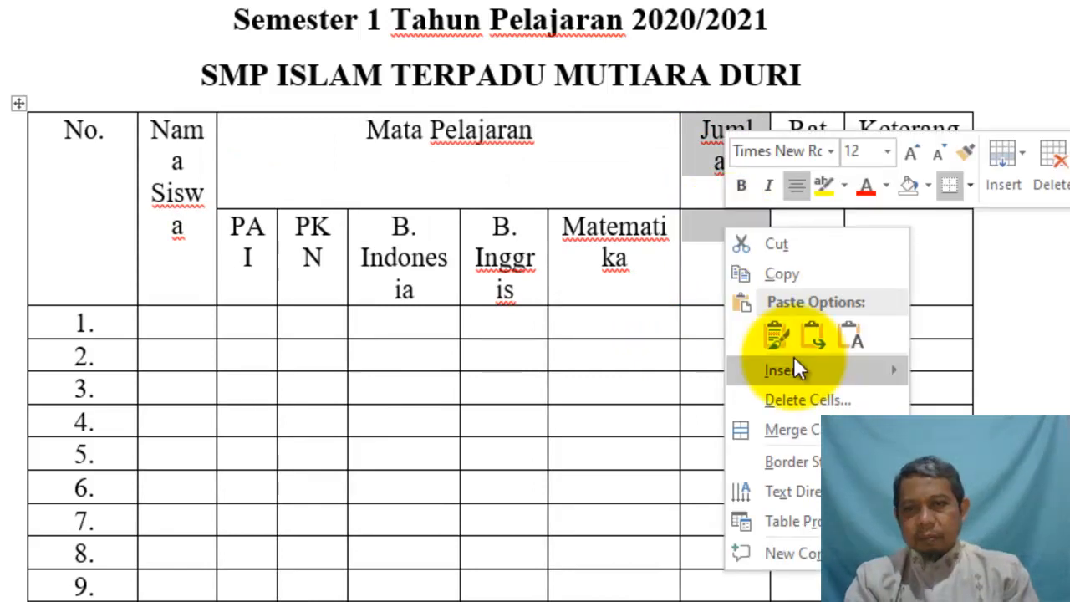
click(783, 421)
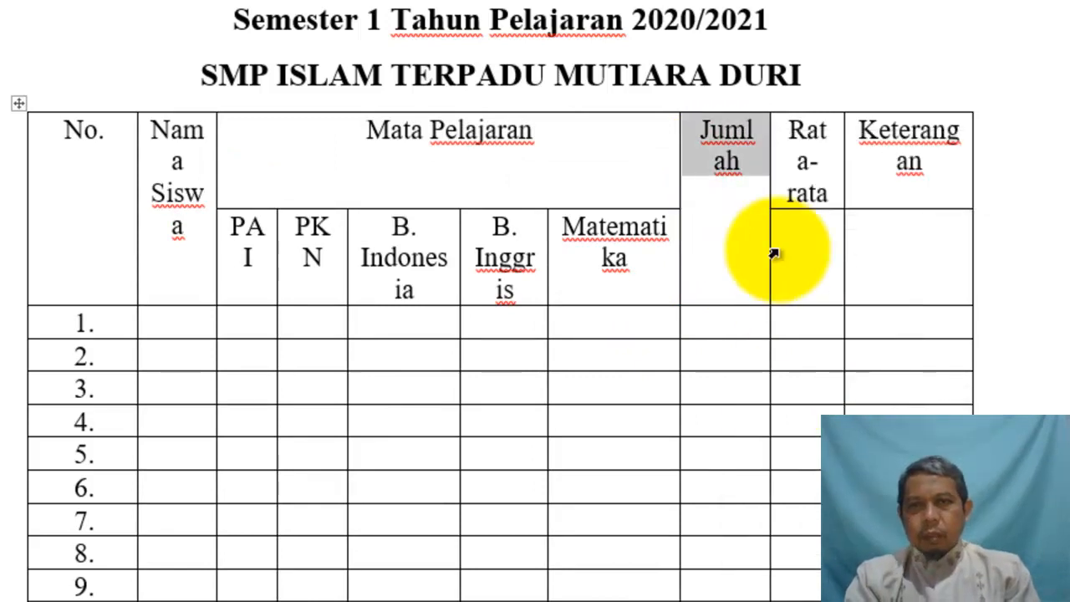
drag(809, 155, 808, 227)
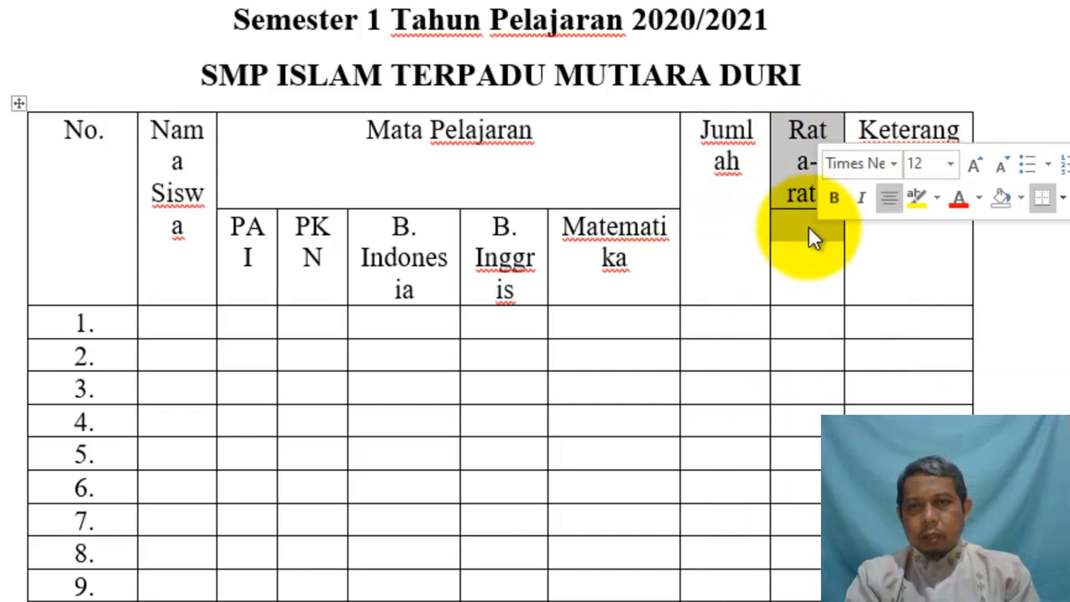
right_click(808, 228)
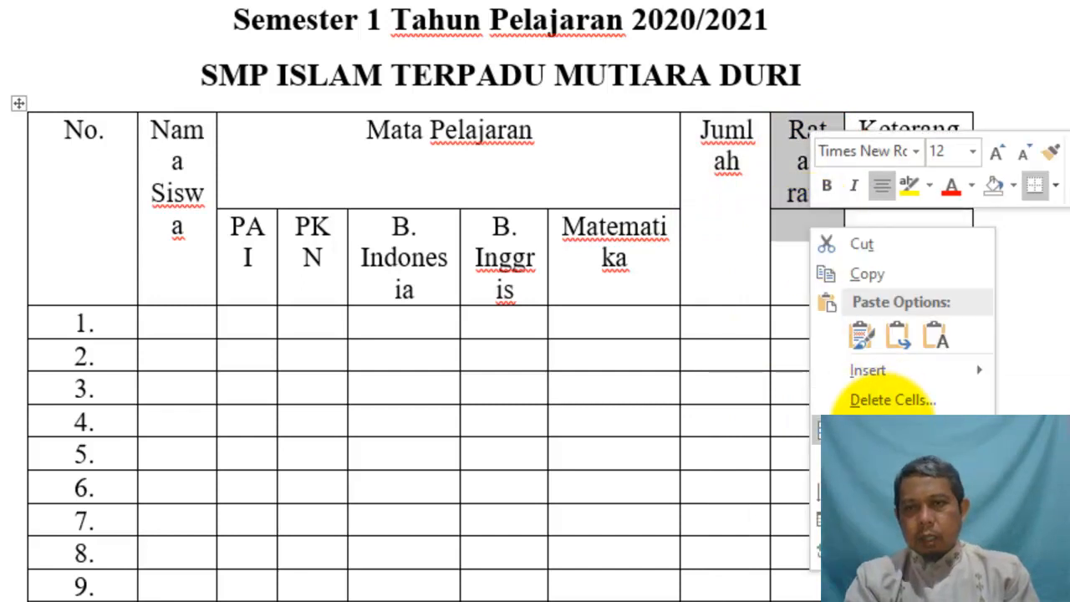
click(863, 428)
drag(874, 159, 898, 210)
right_click(887, 194)
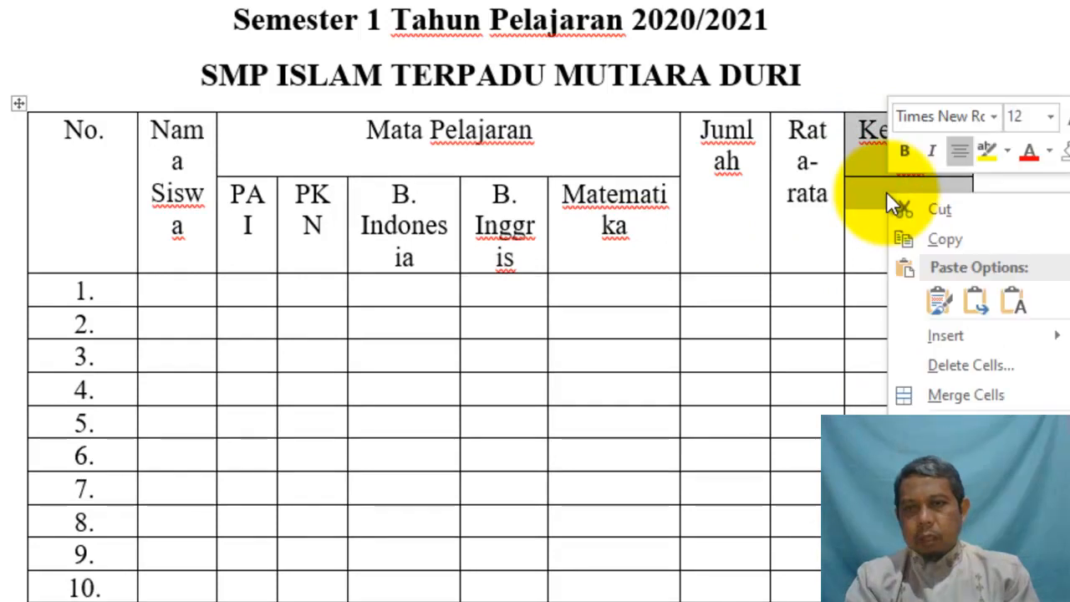
click(951, 393)
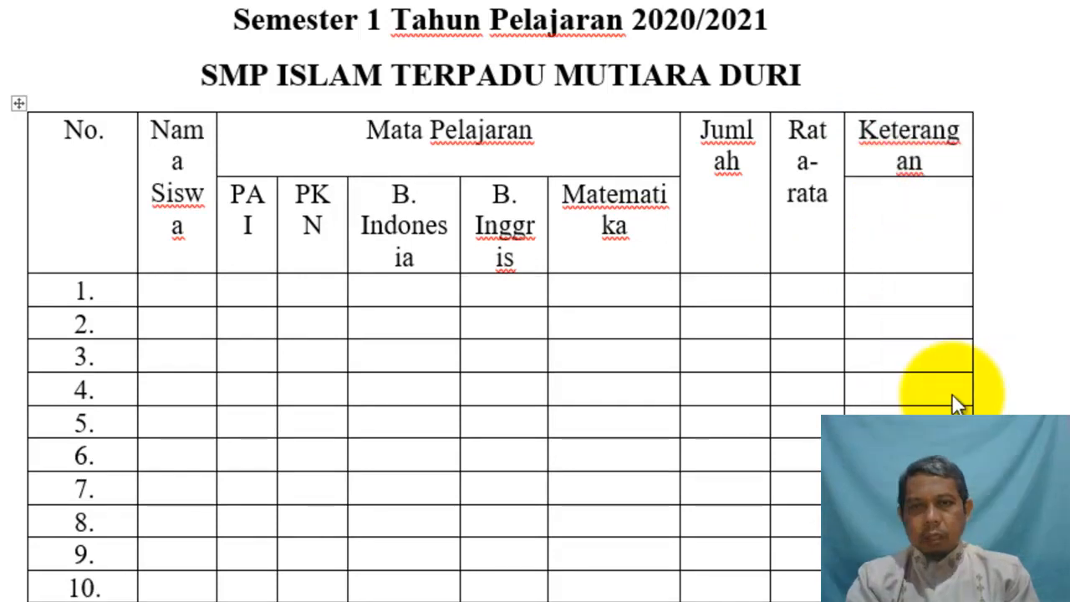
Merge the Jumlah and Rata-rata labels each with the empty cell beside them
scroll(502, 301, down, 7)
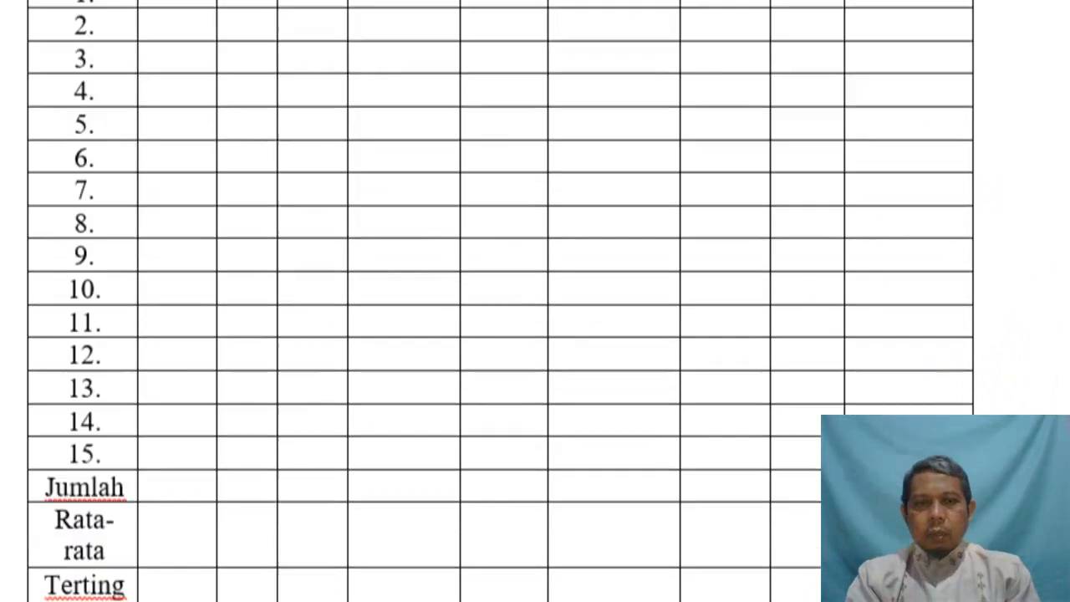
scroll(502, 301, up, 2)
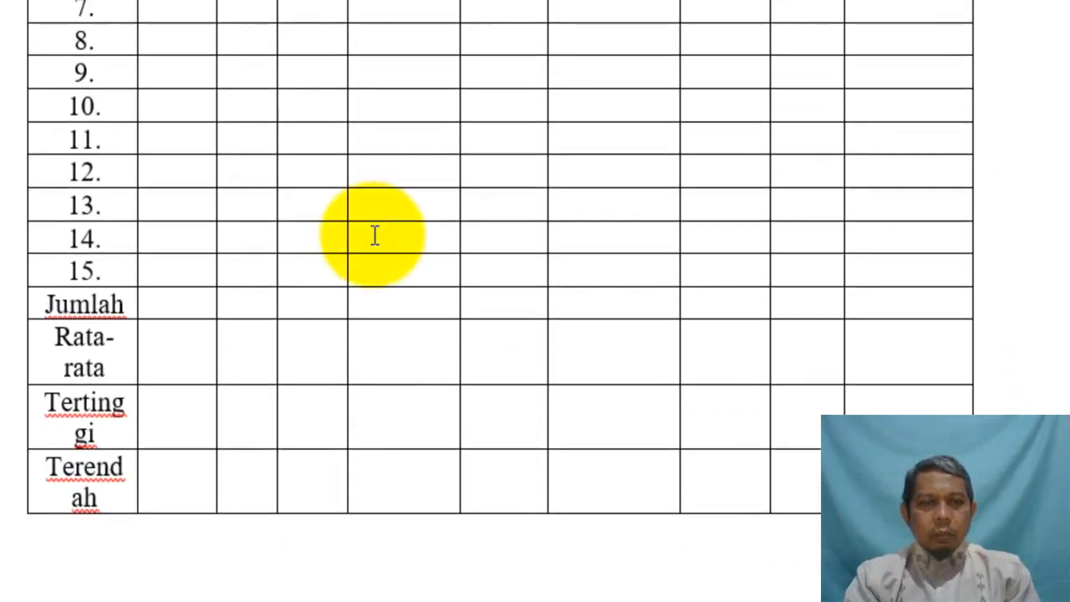
drag(48, 302, 159, 302)
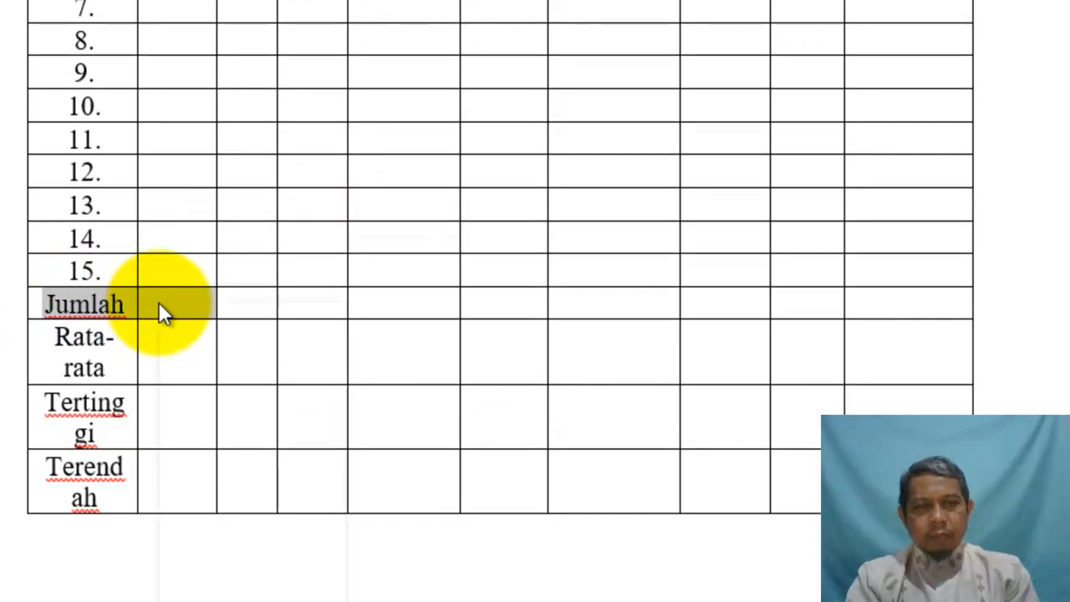
right_click(158, 302)
click(221, 503)
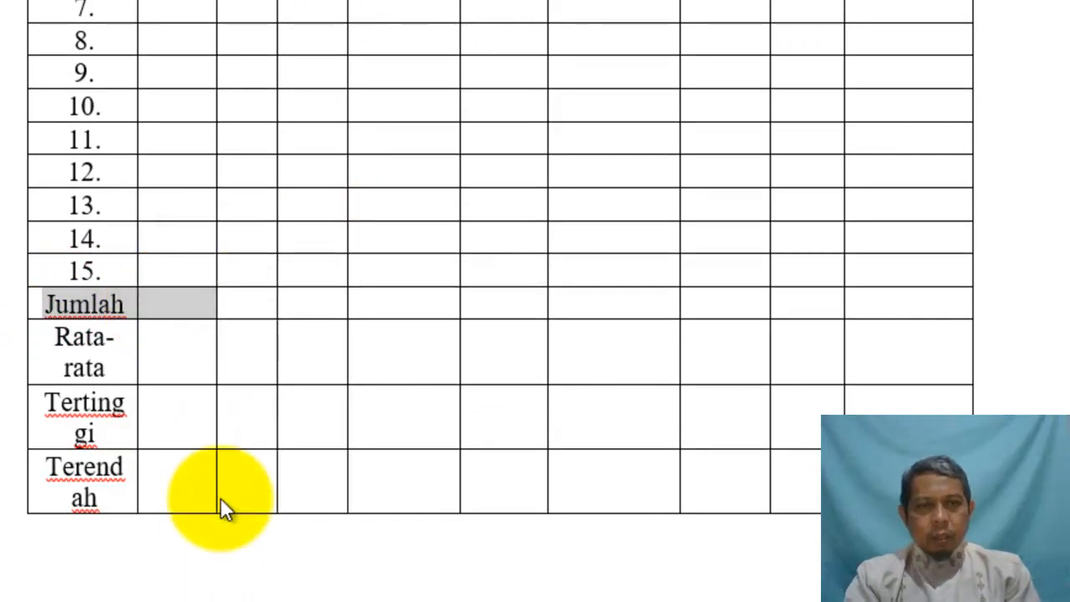
drag(52, 345, 170, 347)
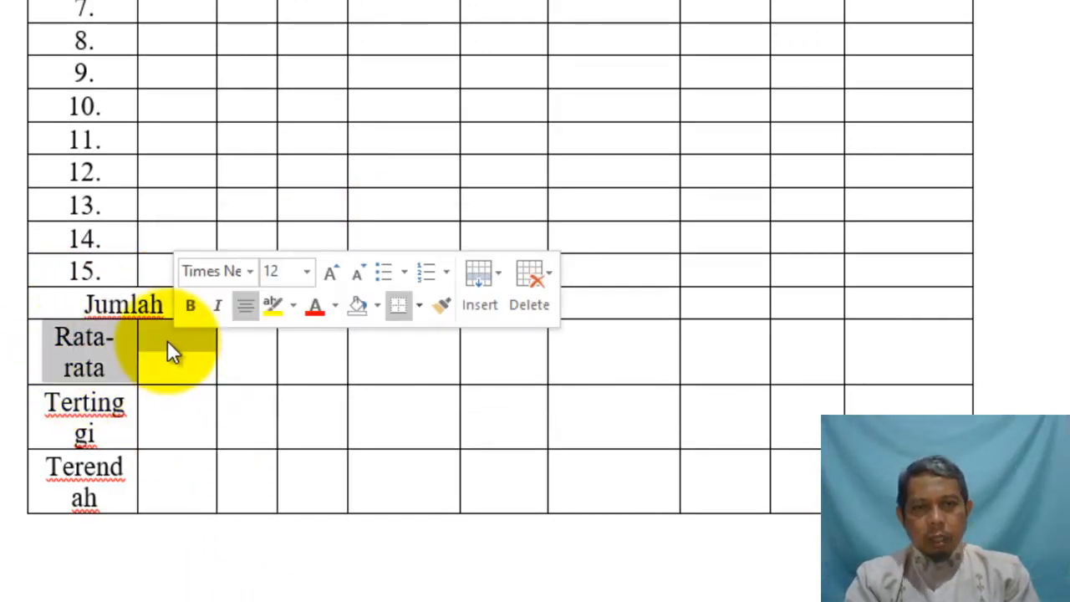
right_click(167, 339)
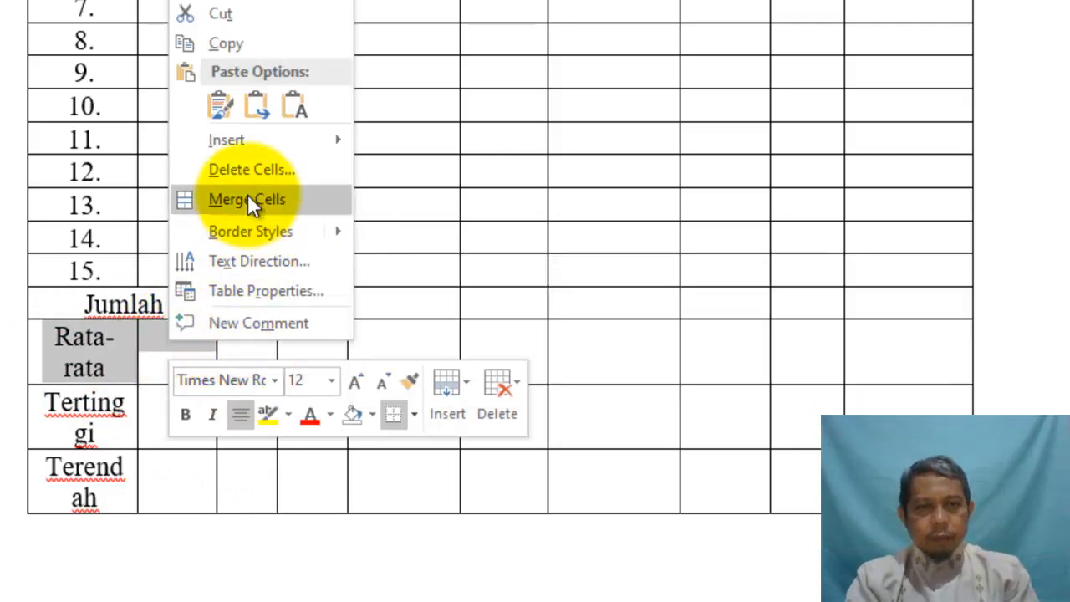
click(248, 199)
Merge the Tertinggi and Terendah labels each with the empty cell beside them
drag(73, 387, 166, 384)
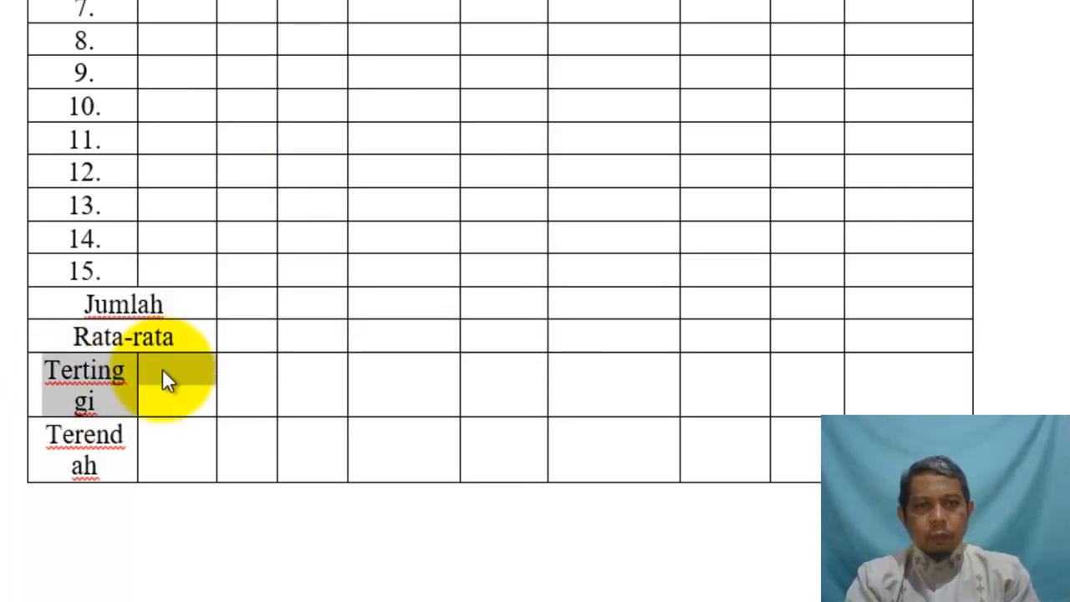
right_click(163, 370)
click(219, 269)
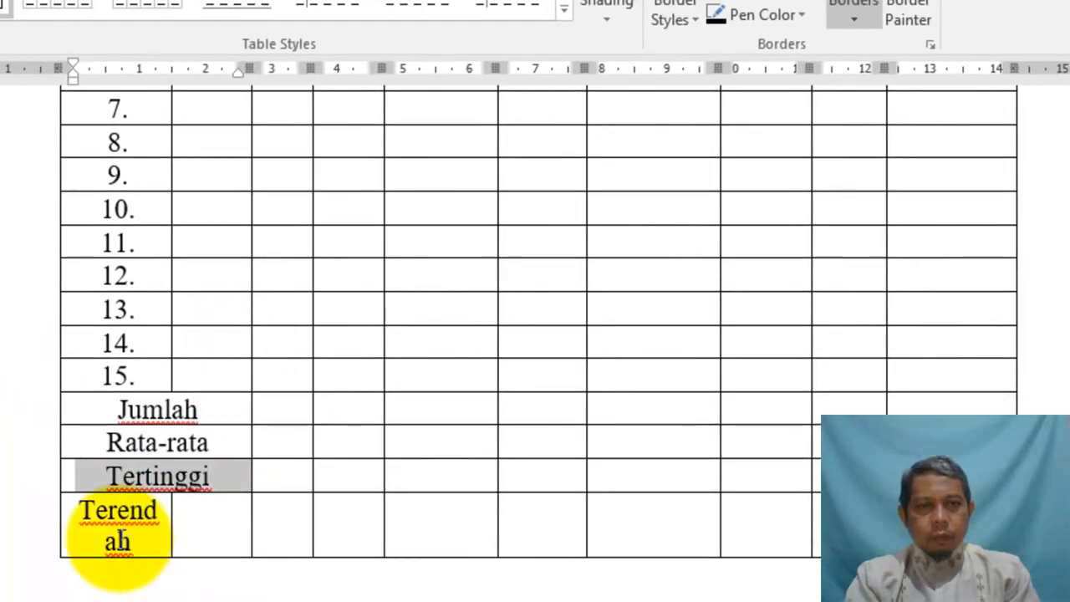
drag(111, 523, 196, 515)
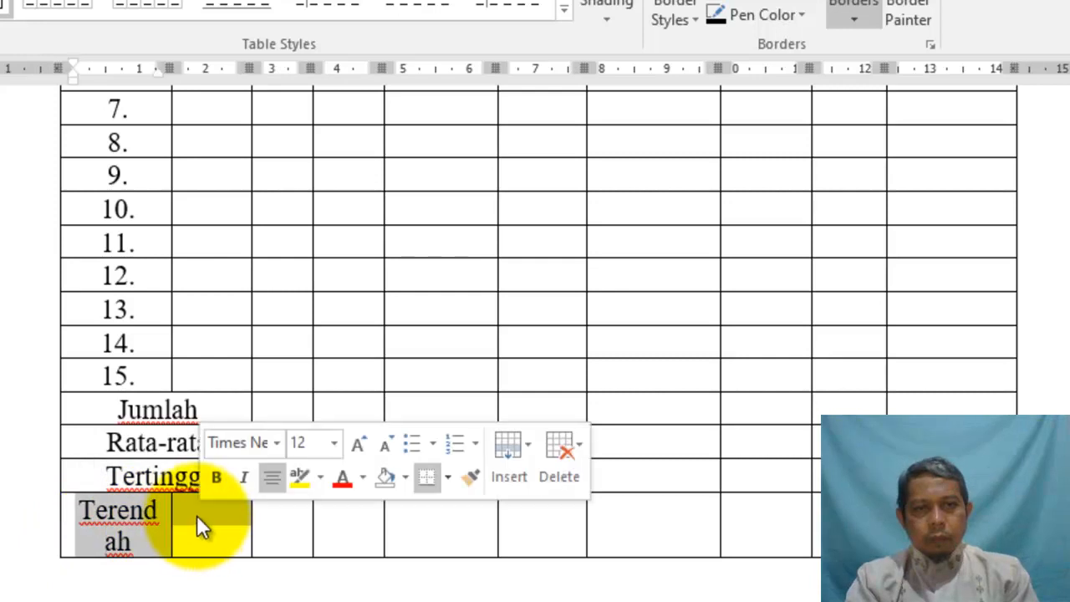
right_click(196, 515)
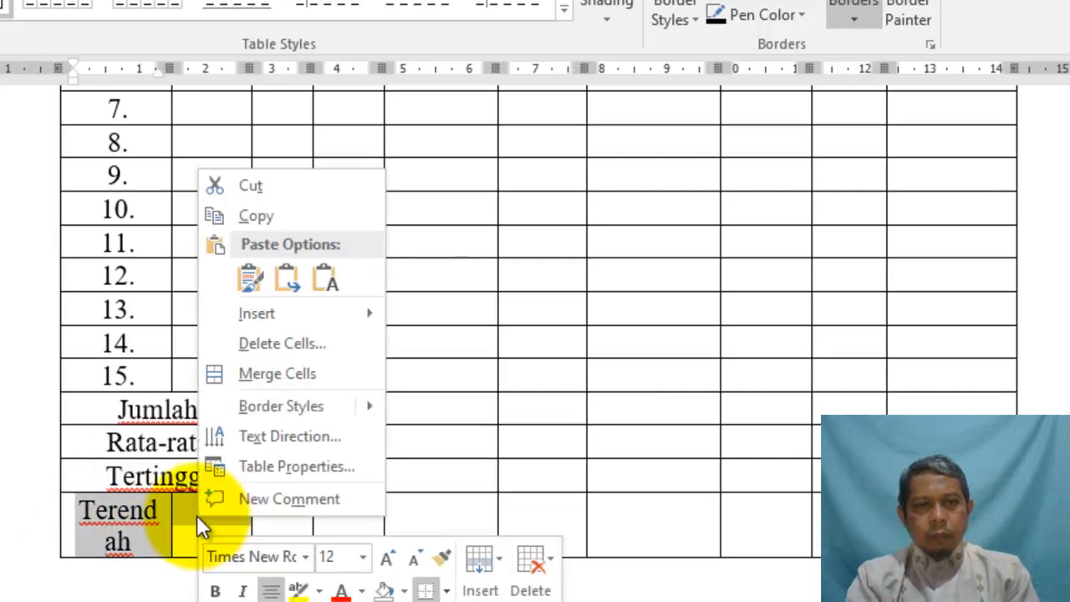
click(217, 376)
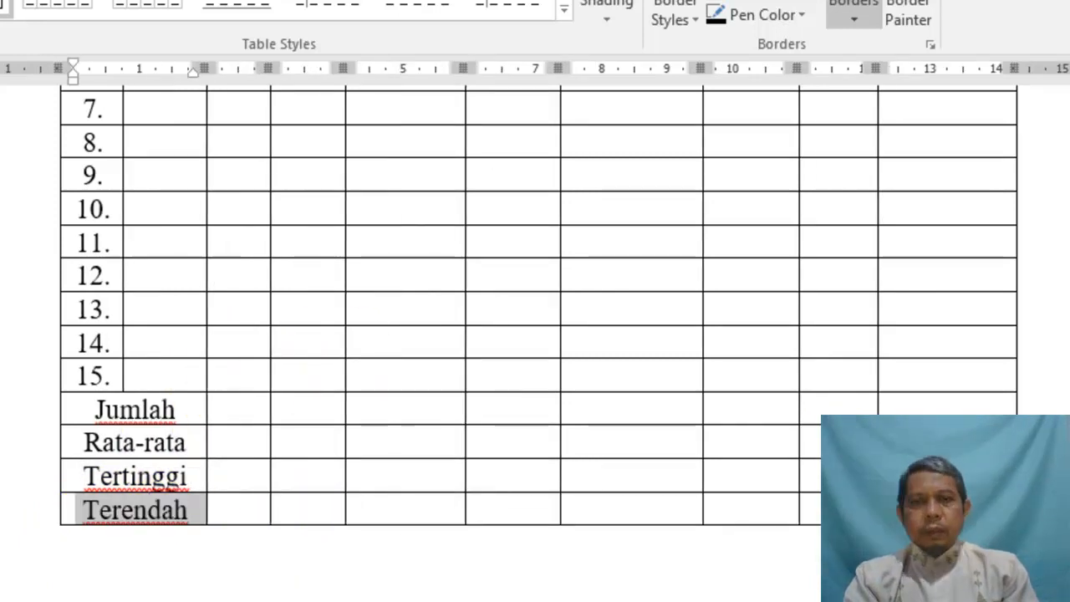
scroll(535, 342, up, 8)
Set the PAI–Matematika header cells to bottom-to-top text direction
scroll(535, 376, down, 3)
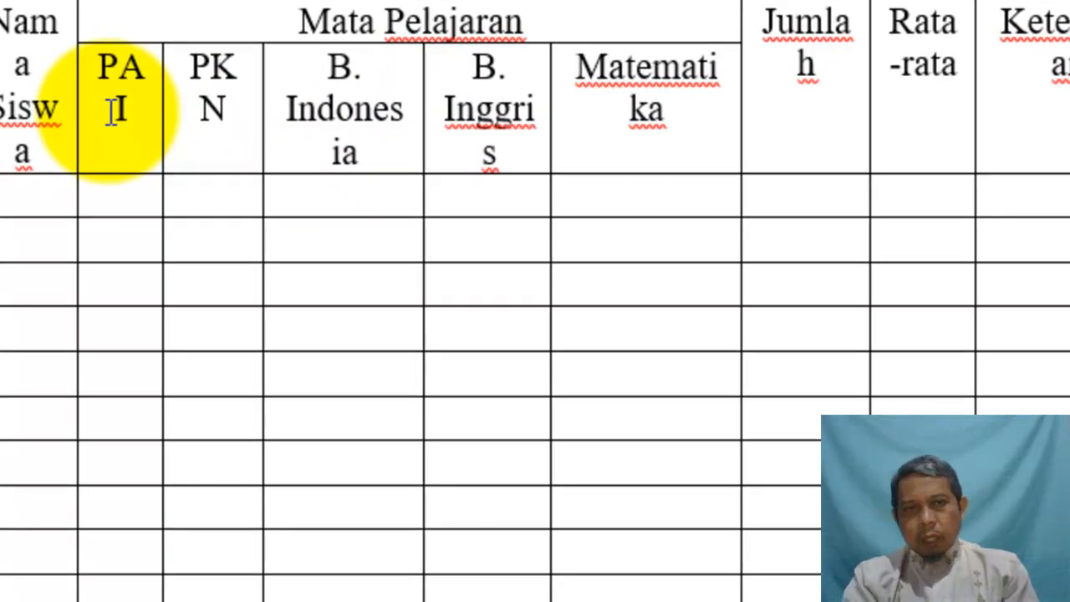
mouse_move(111, 111)
mouse_down()
mouse_move(409, 136)
mouse_move(568, 143)
mouse_move(600, 134)
mouse_up()
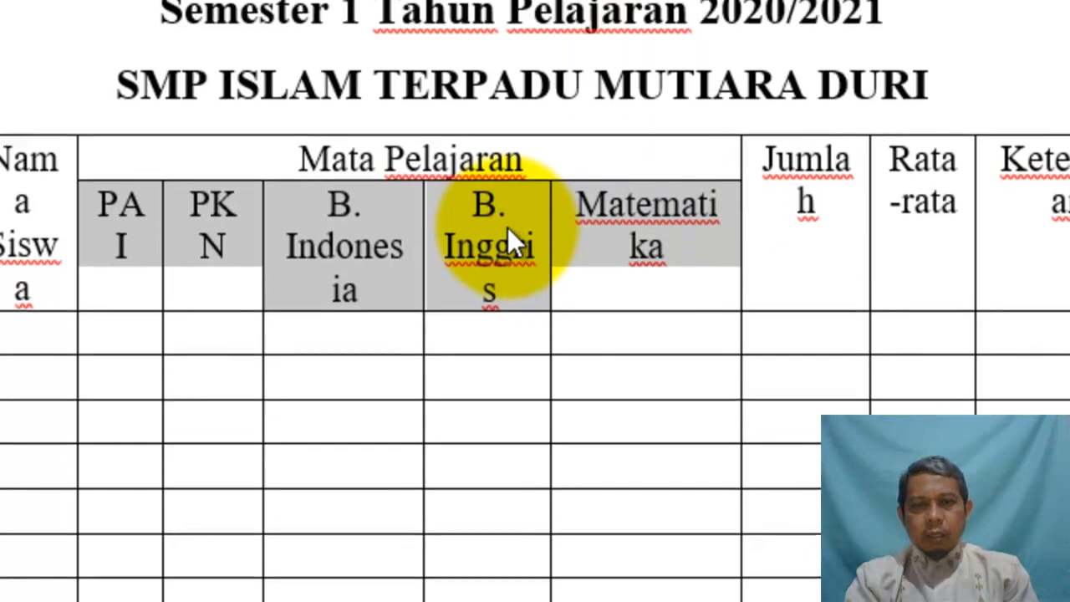
right_click(507, 228)
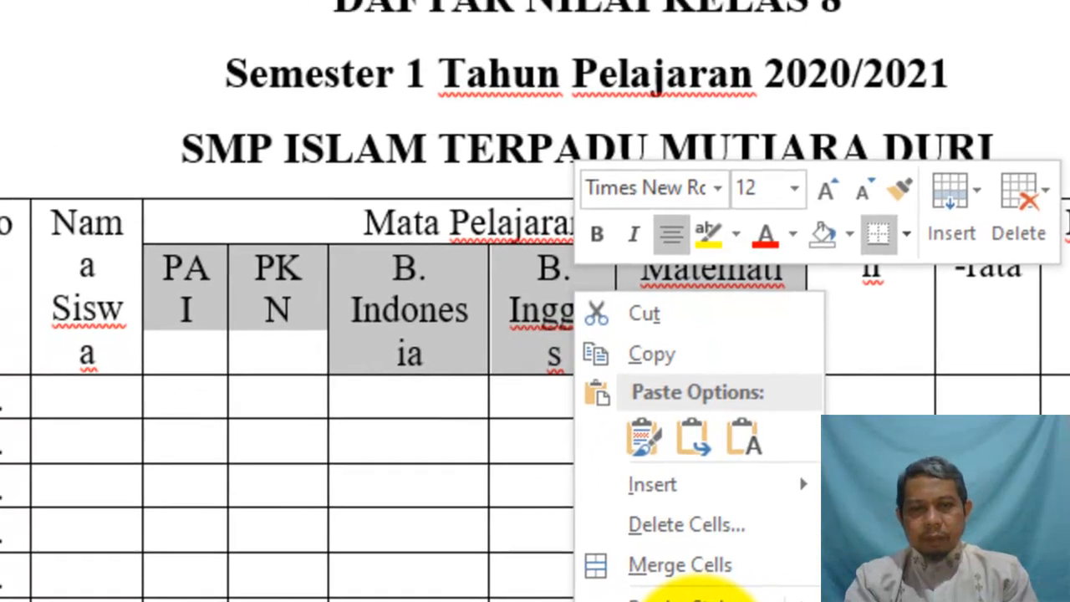
click(635, 590)
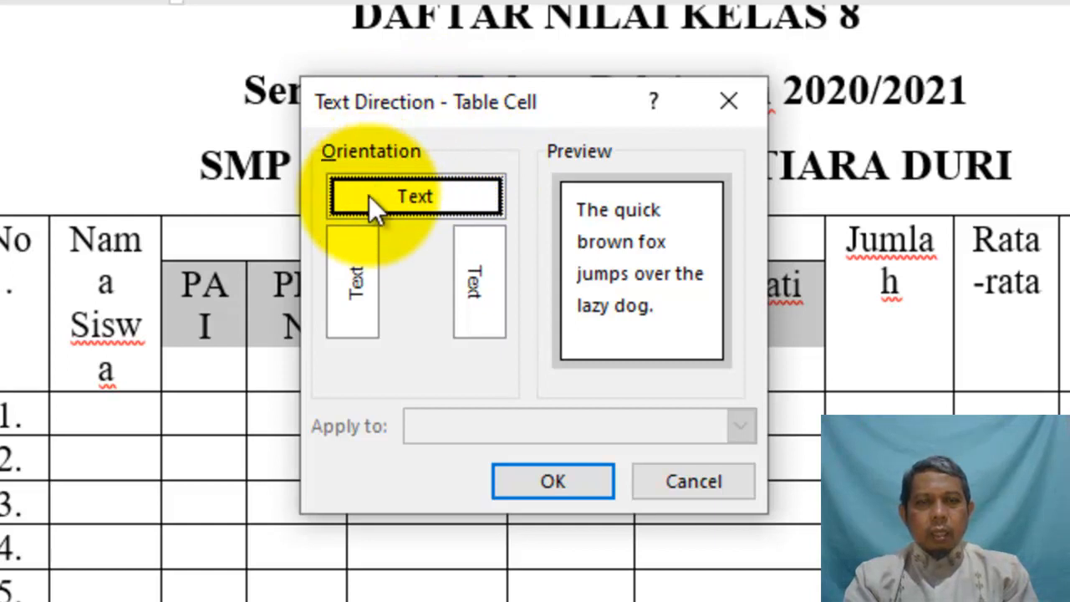
click(357, 303)
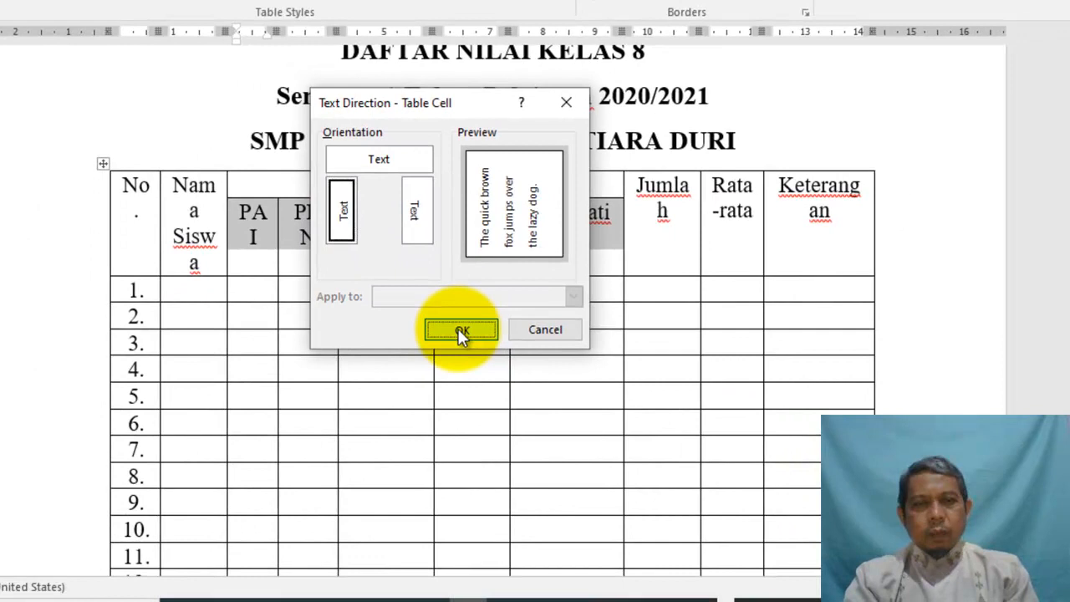
click(550, 481)
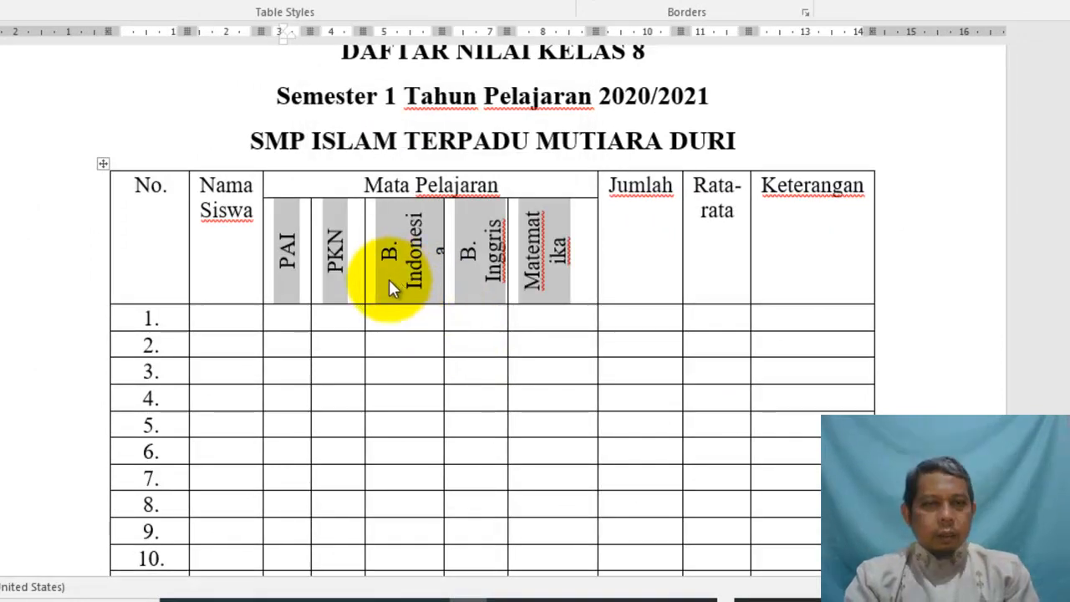
Make the subject header row taller using the vertical ruler
click(428, 311)
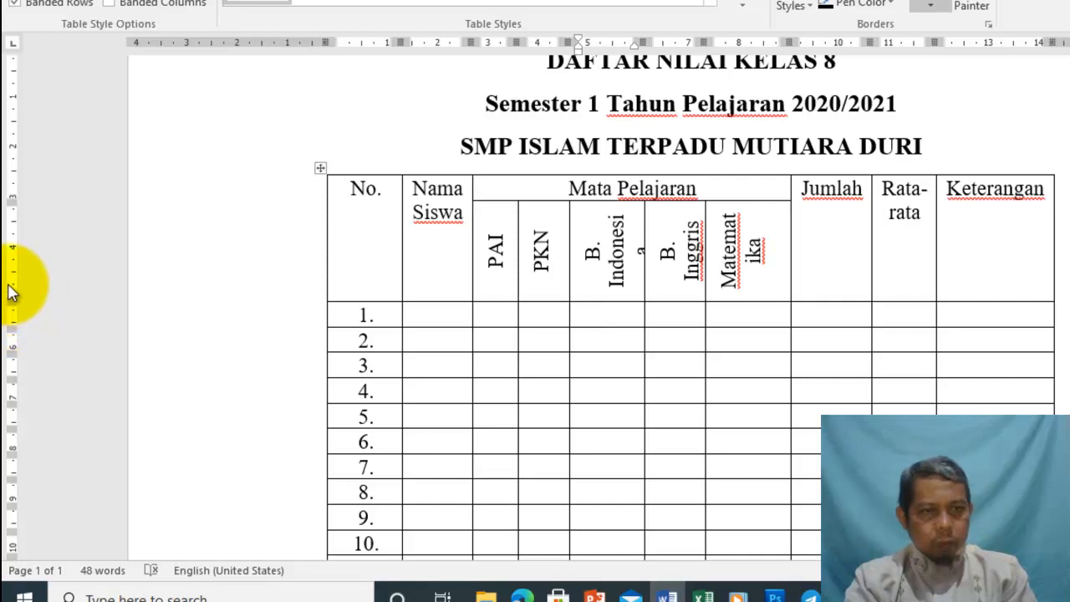
click(621, 341)
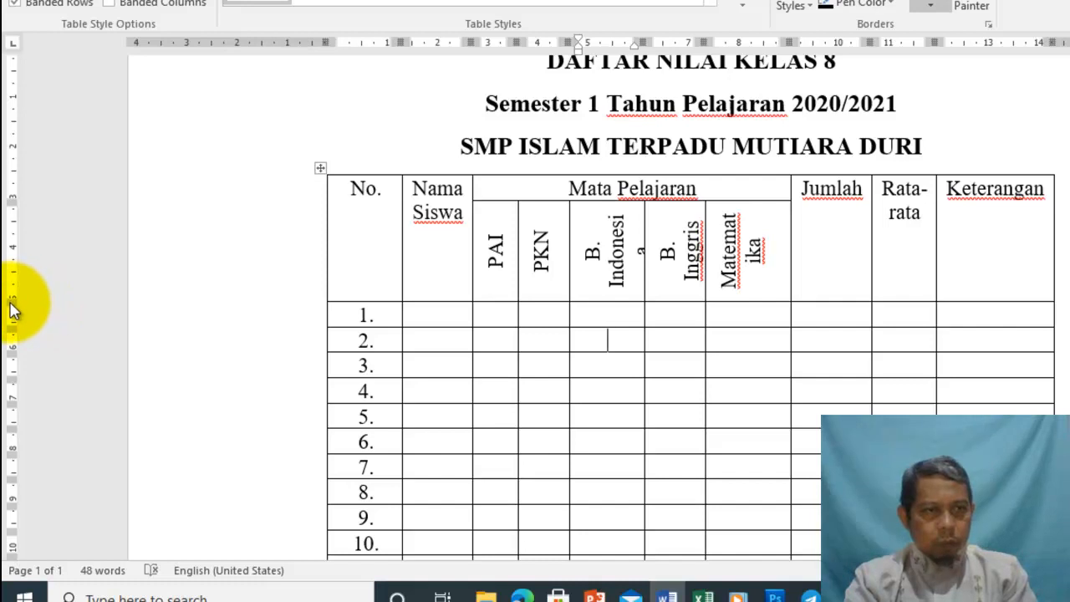
drag(12, 299, 11, 313)
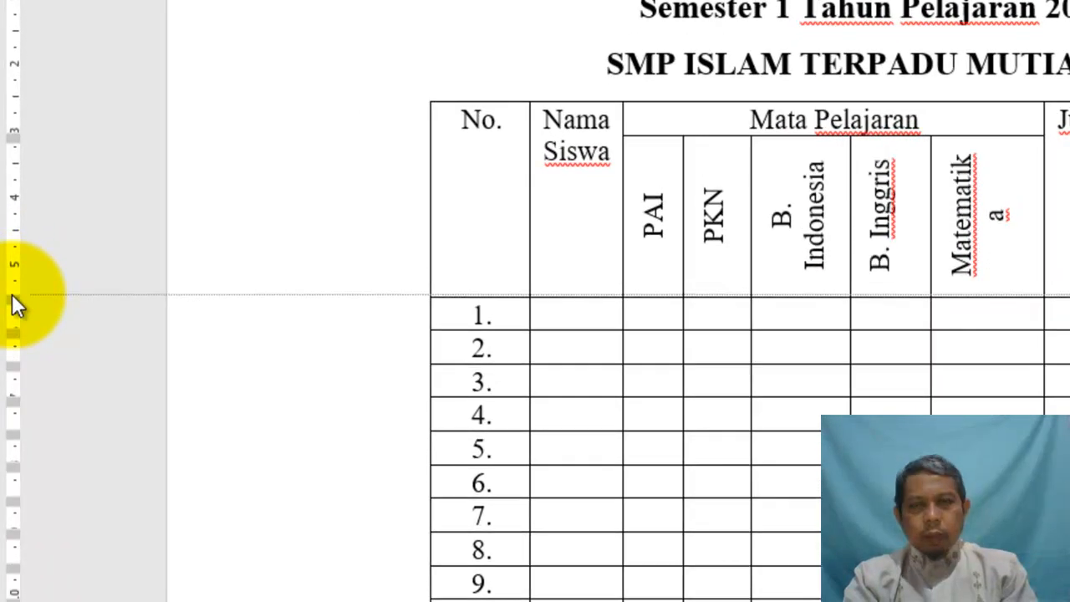
drag(16, 316, 19, 324)
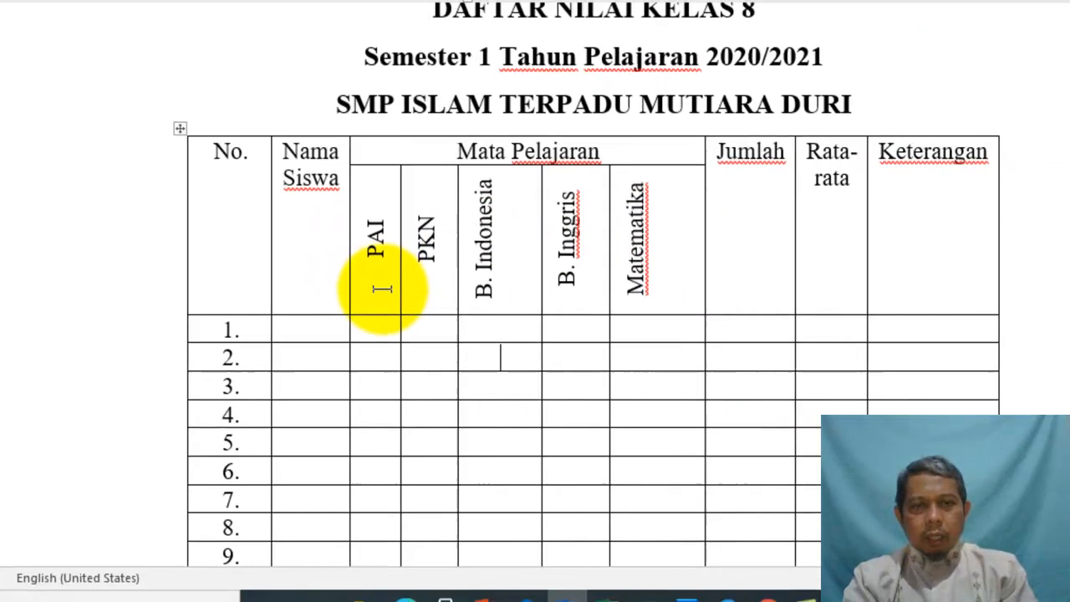
Align the vertical PAI–Matematika header labels to the bottom of their cells
drag(382, 288, 608, 274)
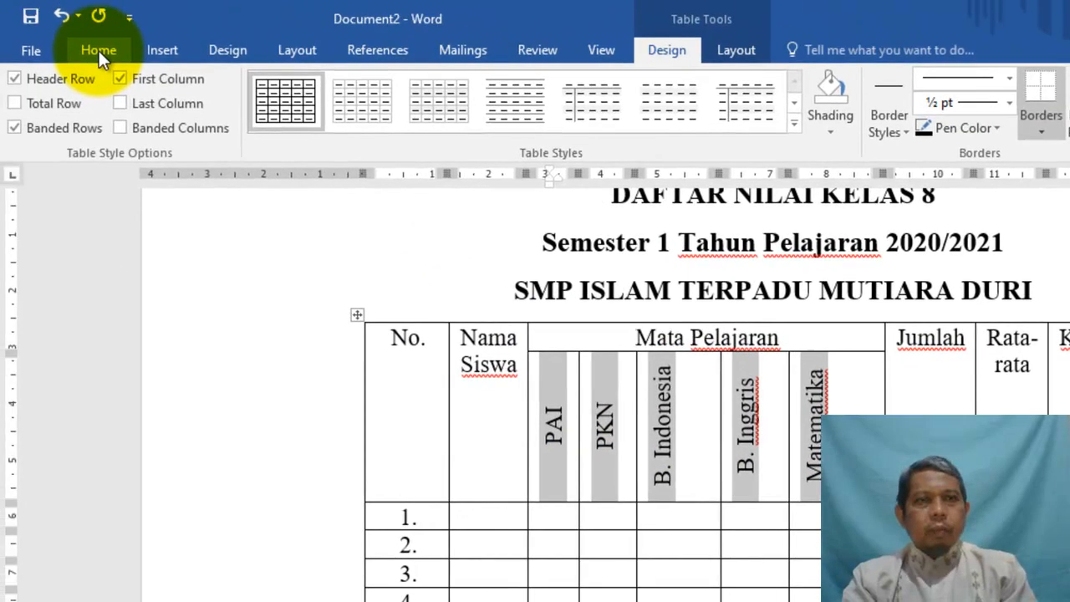
click(99, 50)
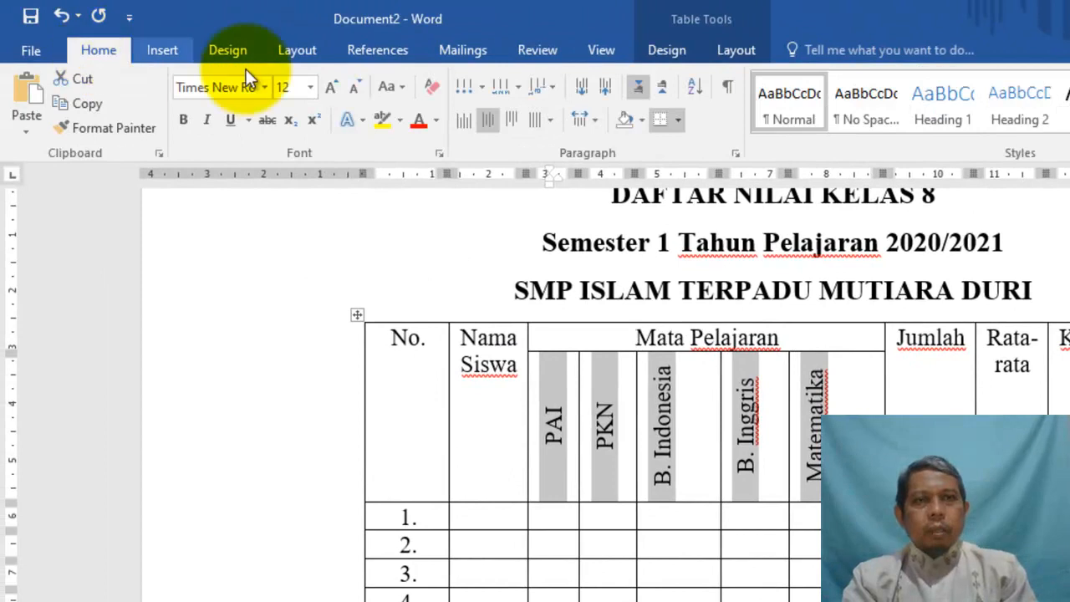
click(464, 121)
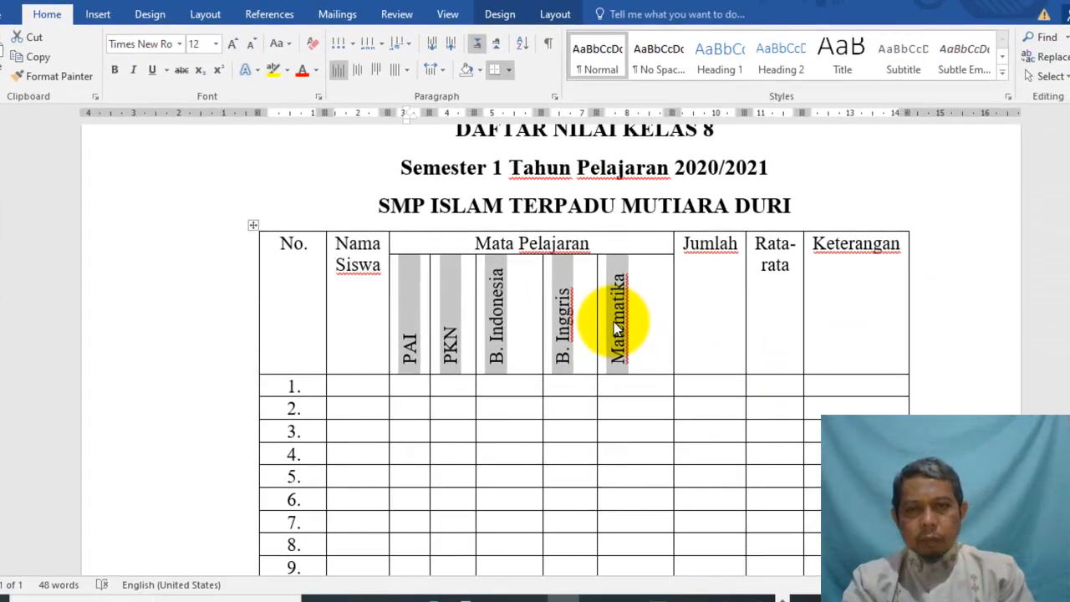
Set the subject header cells to Center alignment in Table Properties' Cell tab
right_click(733, 392)
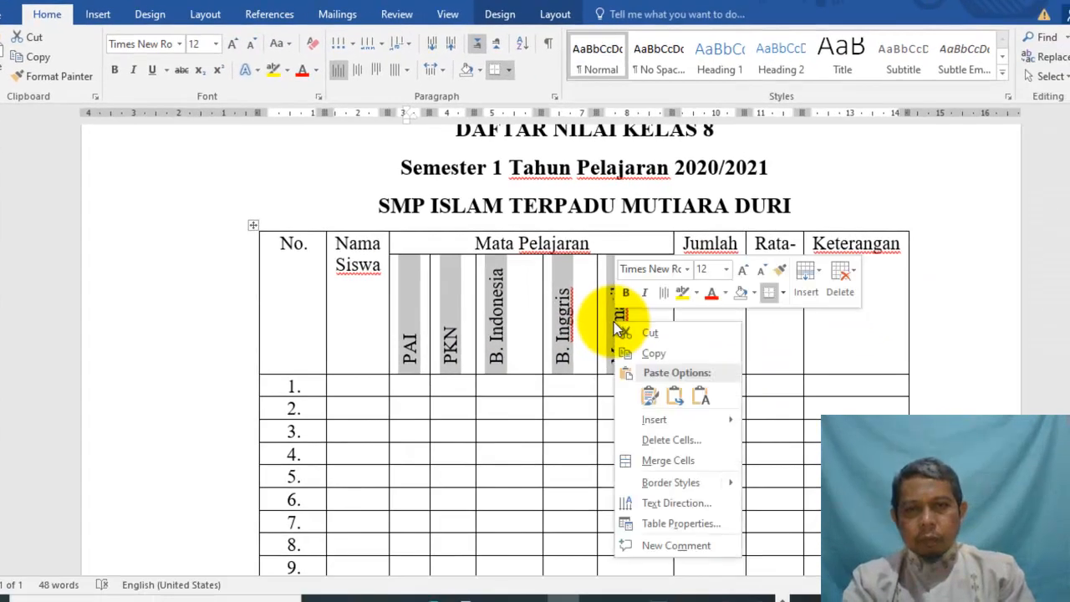
click(686, 524)
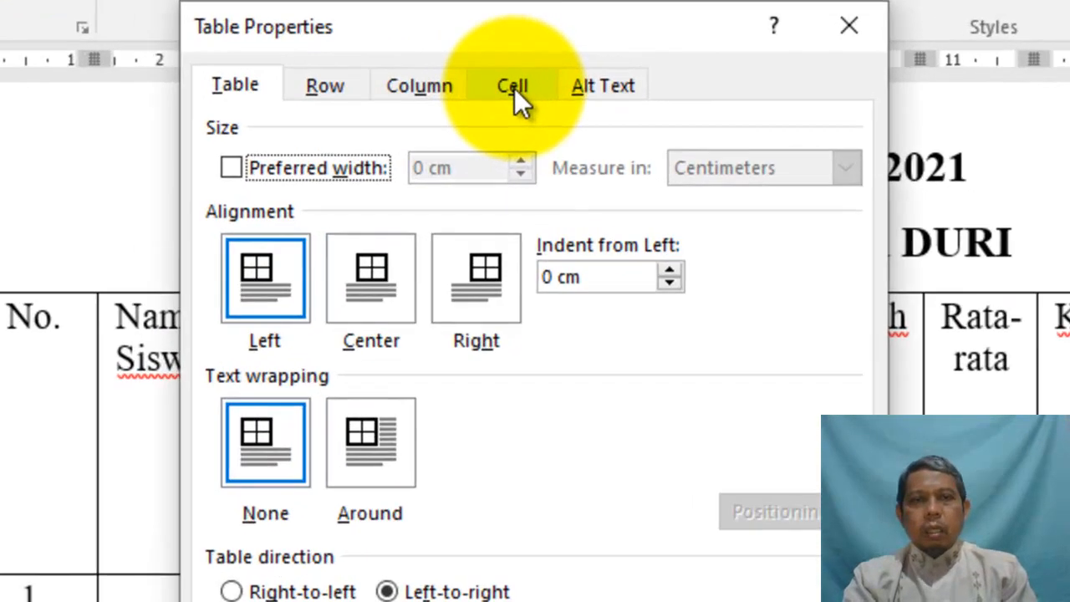
click(538, 130)
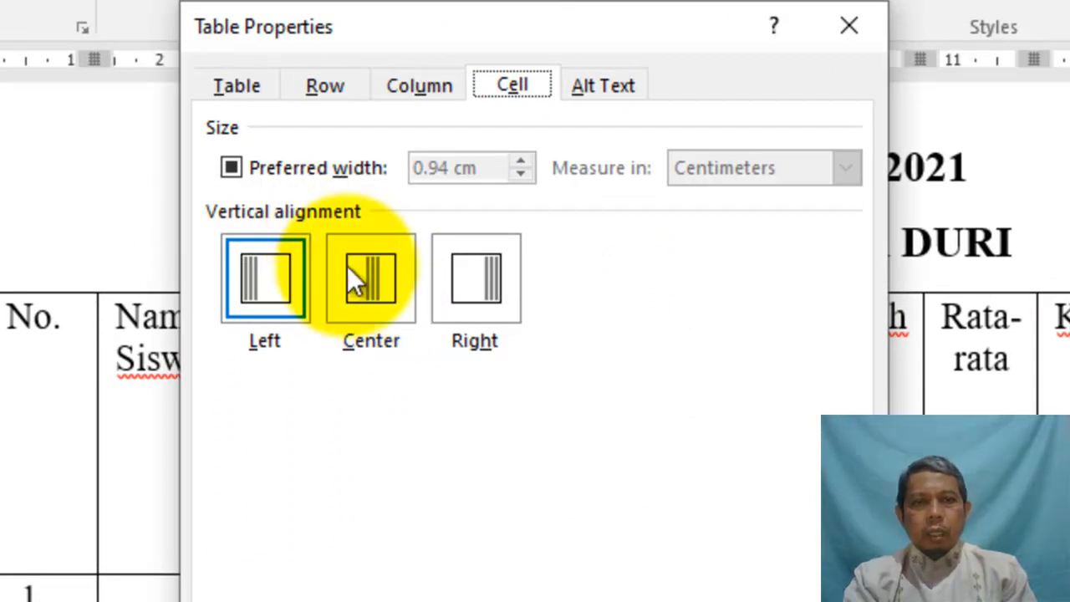
click(377, 300)
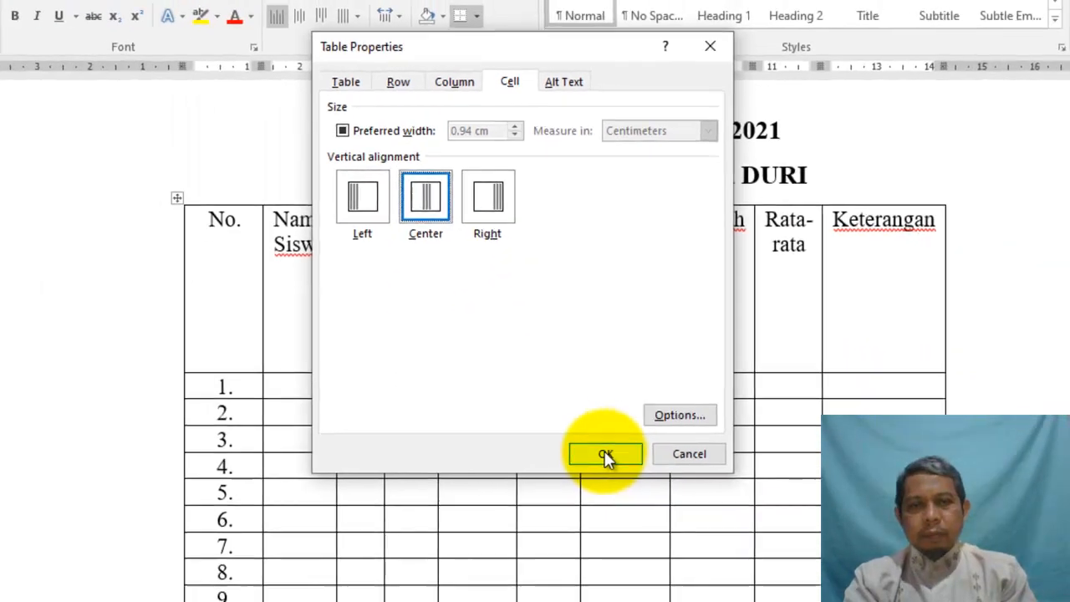
click(607, 453)
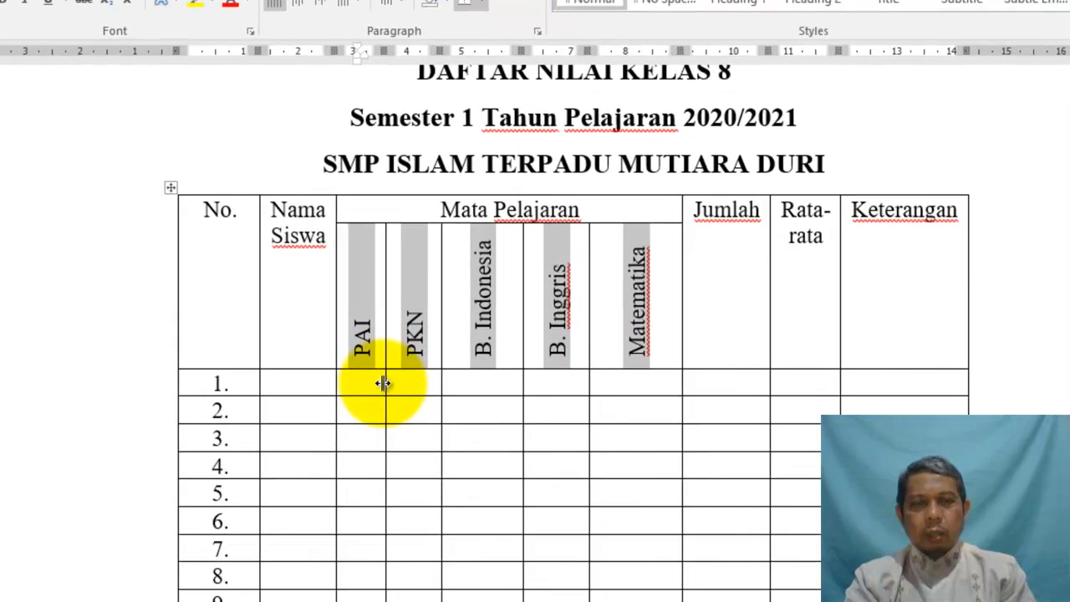
click(406, 385)
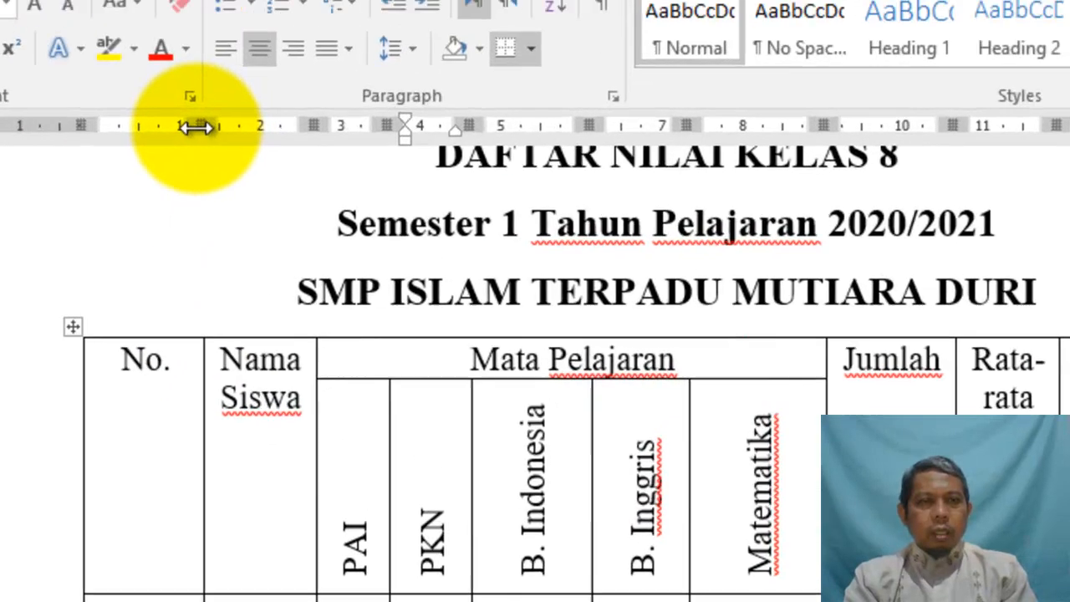
Narrow the No. column and widen the Nama Siswa column
drag(195, 125, 196, 125)
mouse_move(180, 161)
mouse_down()
mouse_move(146, 160)
mouse_move(162, 160)
mouse_up()
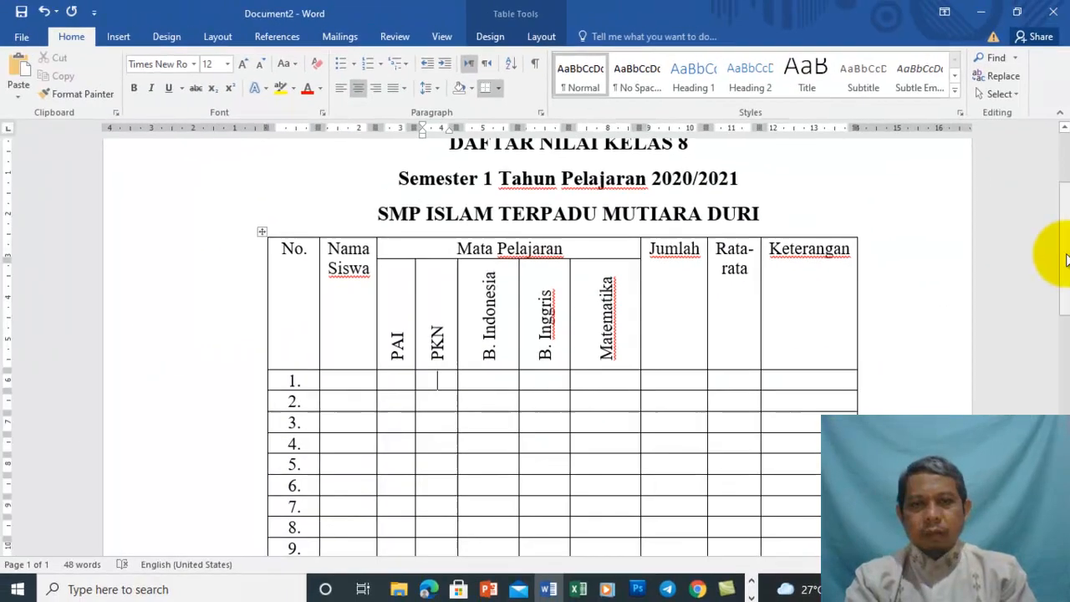
scroll(1065, 259, down, 6)
scroll(1066, 326, up, 3)
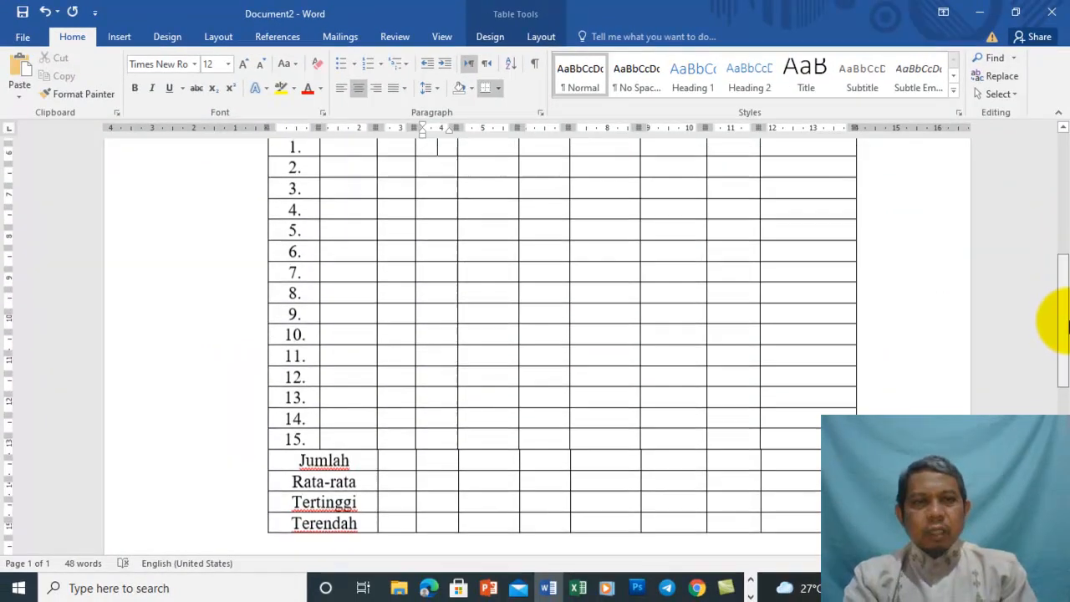
drag(1065, 292, 1065, 253)
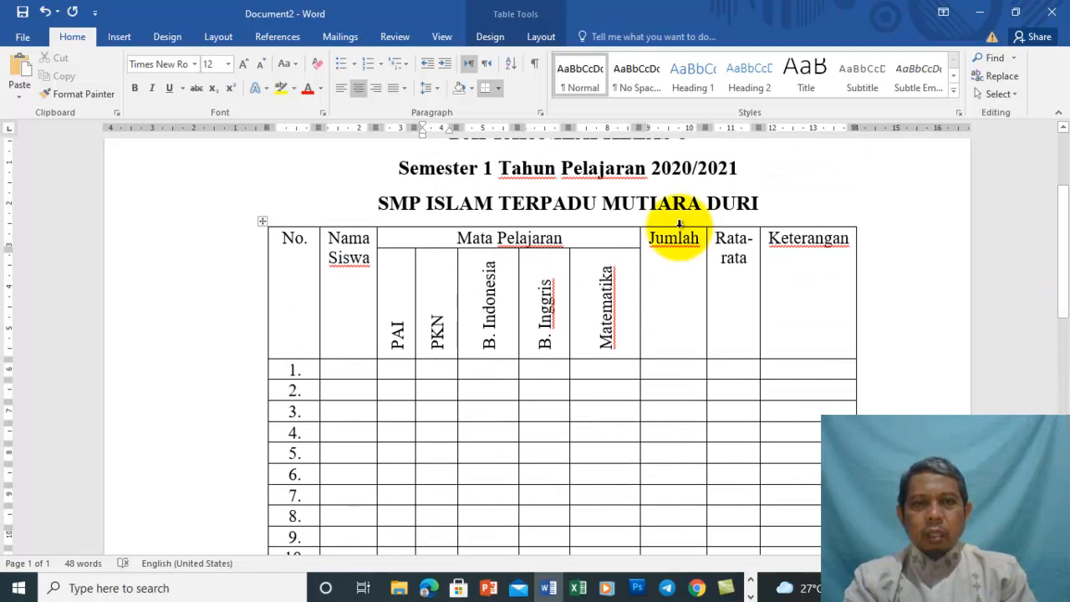
mouse_move(379, 130)
mouse_down()
mouse_move(416, 138)
mouse_move(438, 129)
mouse_up()
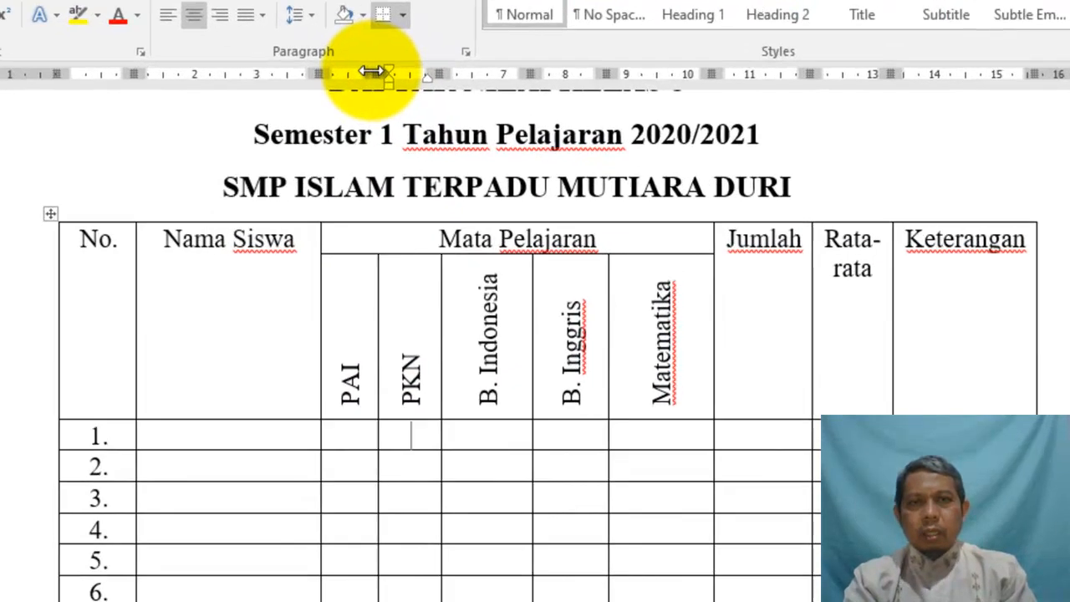
Widen PKN and B. Inggris, and narrow Matematika and B. Indonesia columns
drag(479, 128, 492, 127)
drag(374, 62, 377, 62)
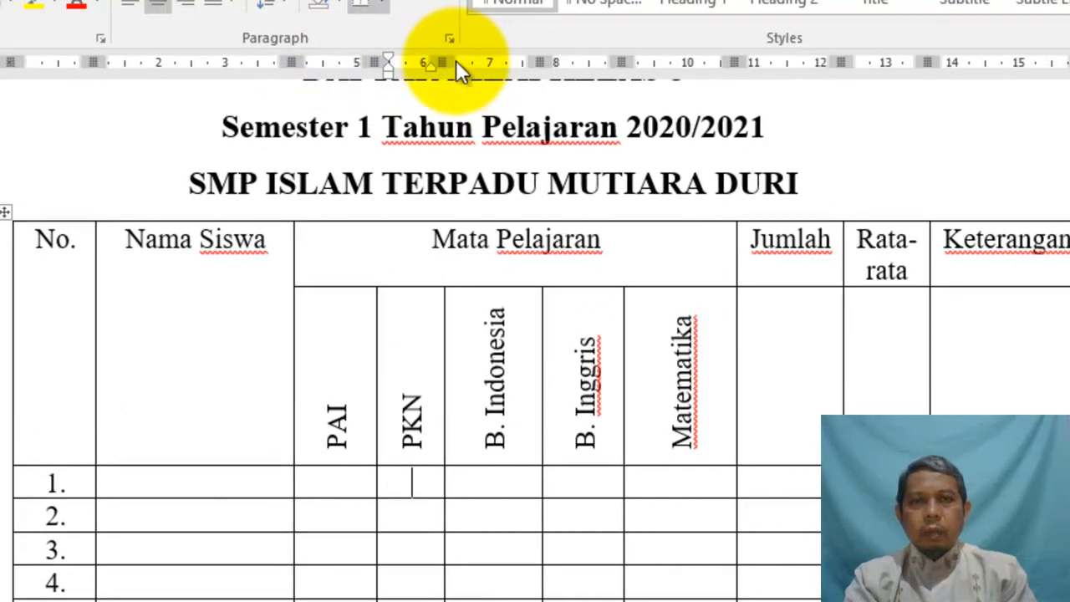
drag(446, 62, 473, 65)
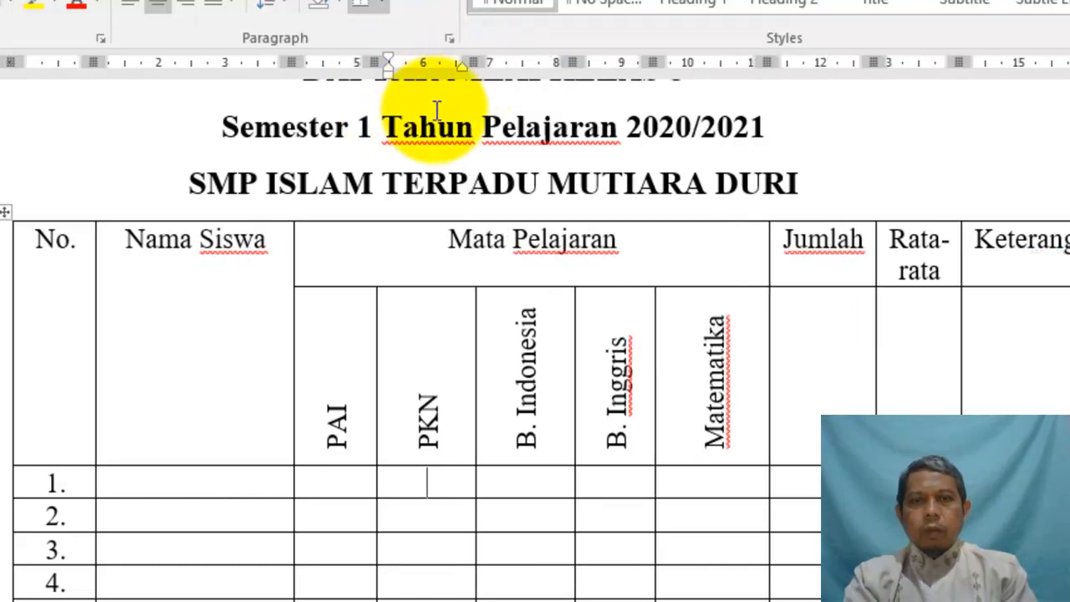
drag(655, 61, 671, 62)
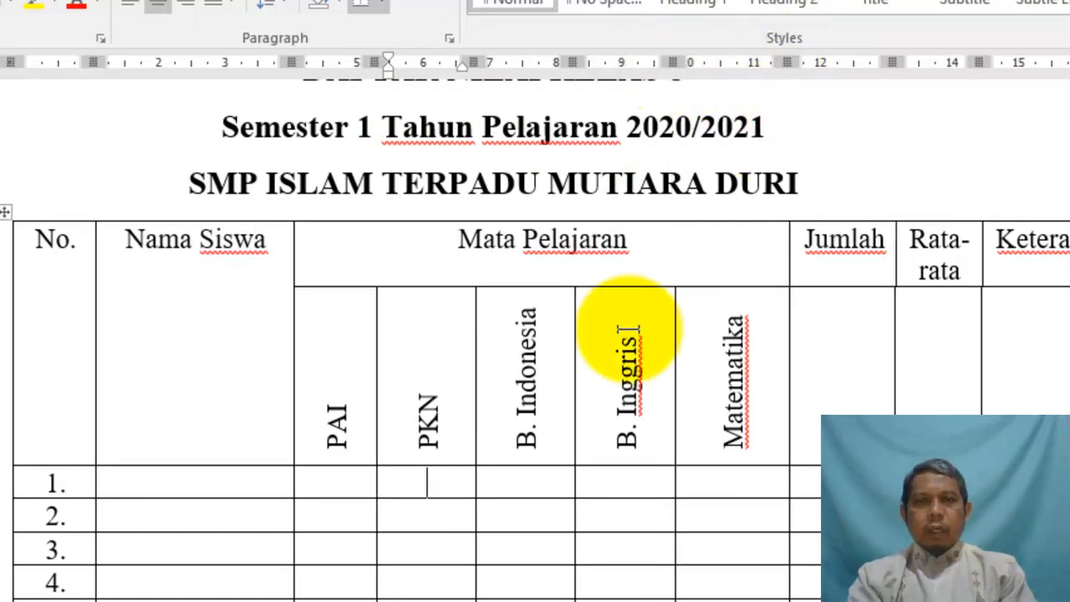
drag(784, 62, 759, 67)
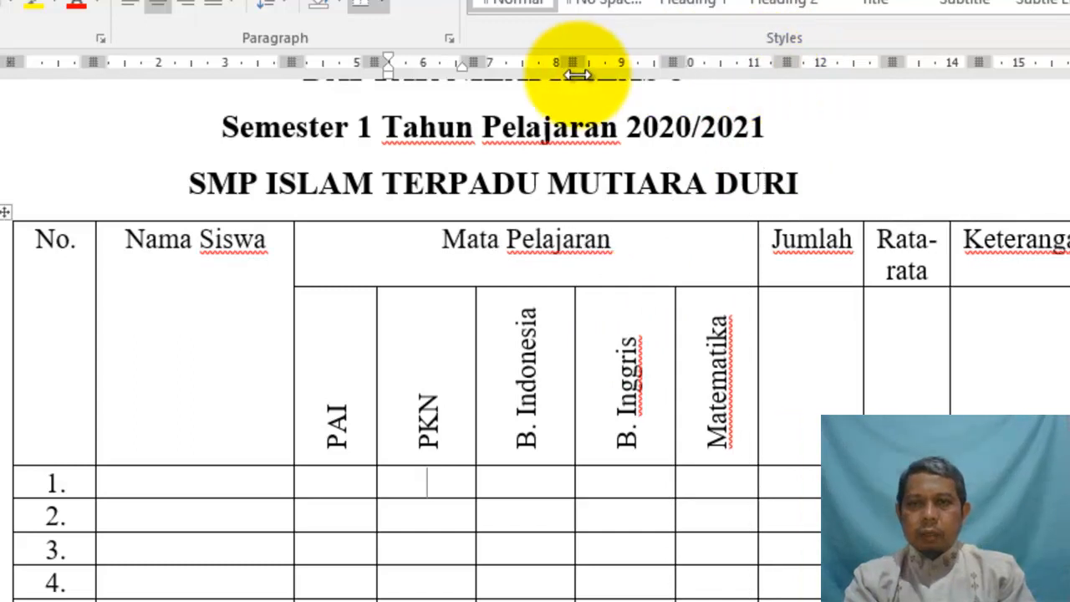
drag(575, 61, 559, 63)
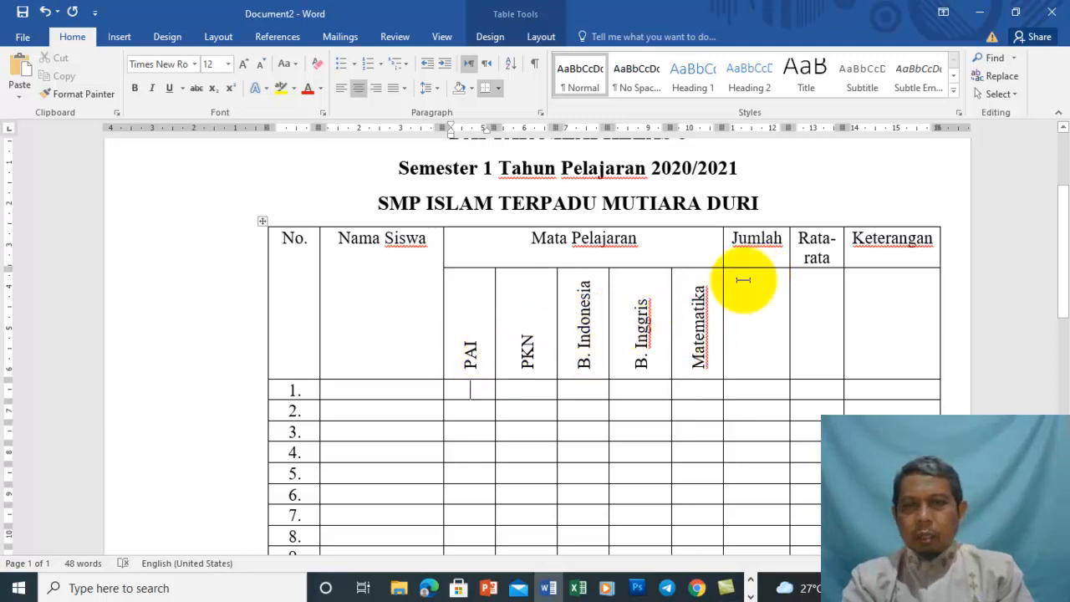
Merge the Jumlah, Rata-rata and Keterangan headers each with the empty cell beneath
drag(742, 249, 751, 296)
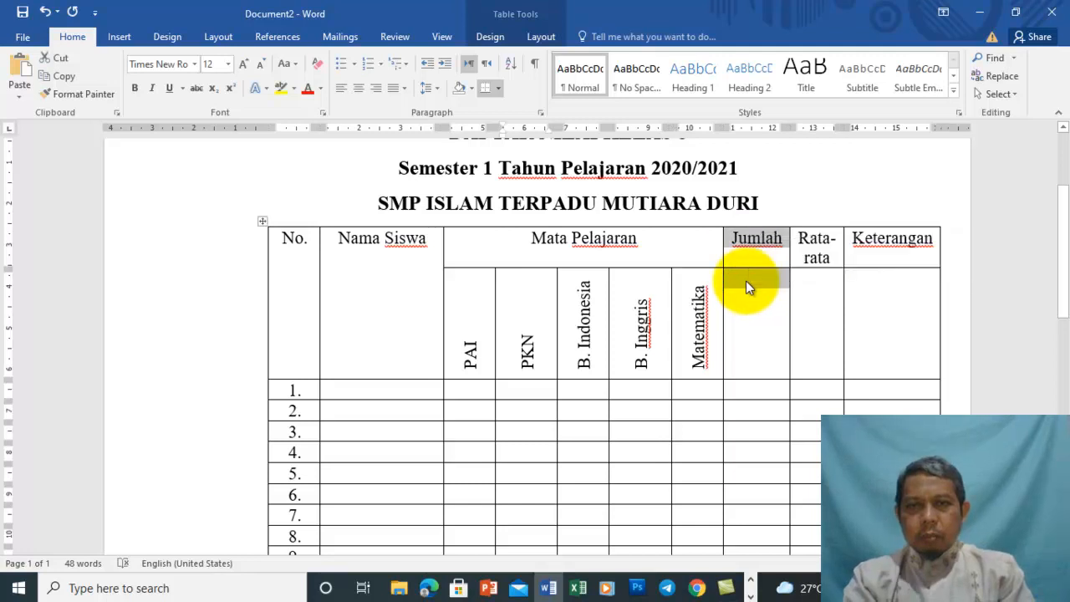
right_click(746, 281)
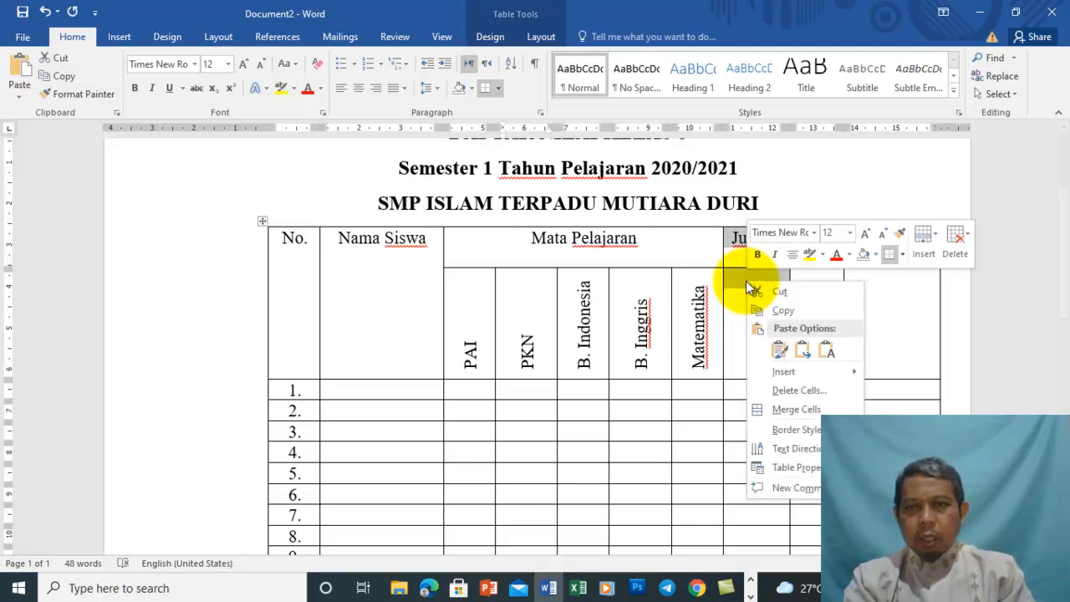
click(790, 409)
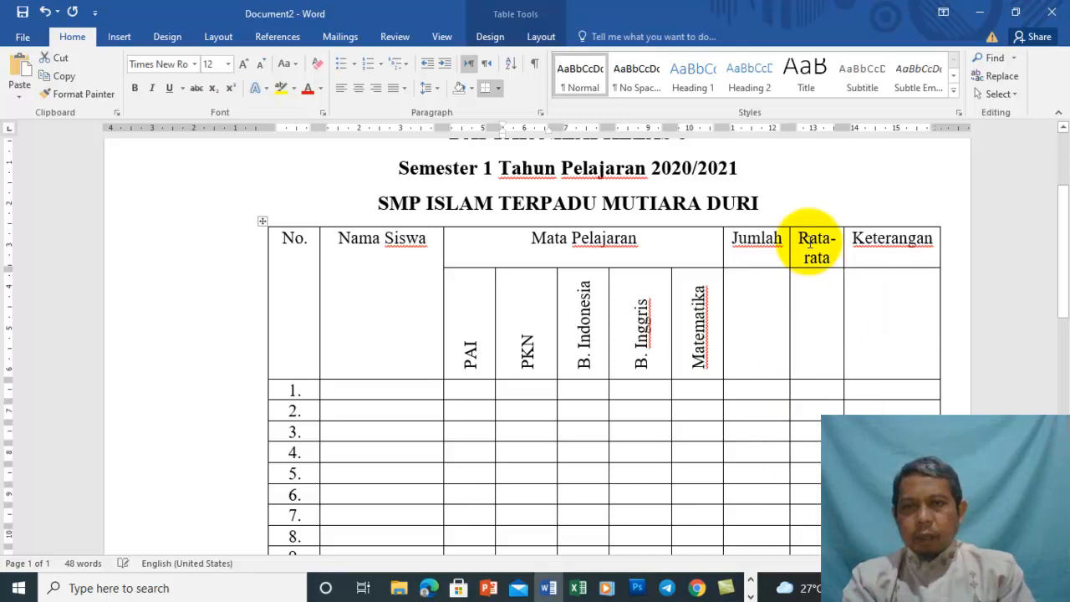
drag(808, 247, 812, 276)
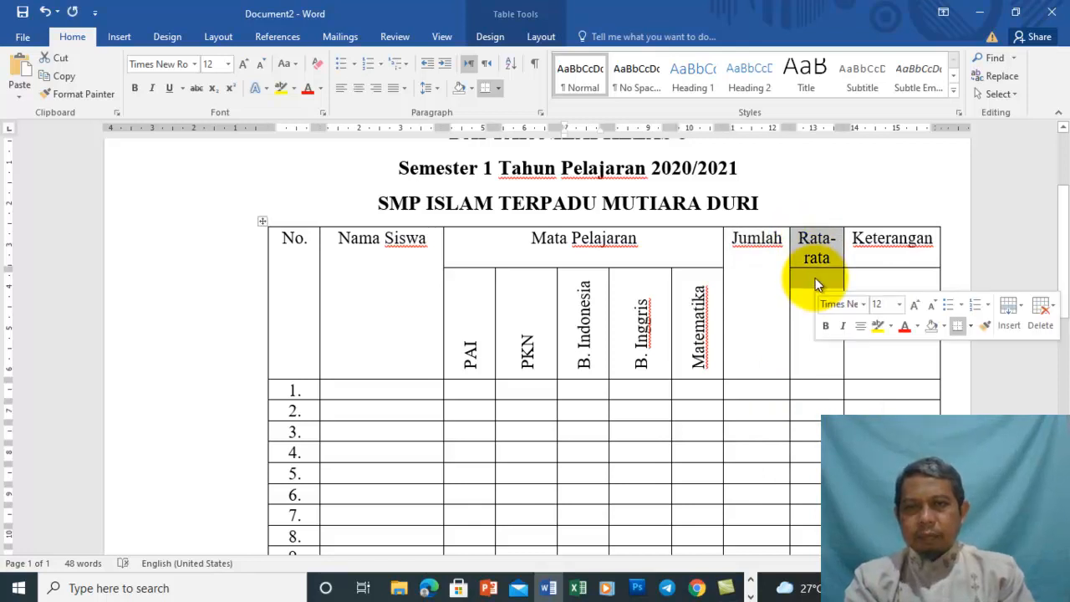
right_click(815, 277)
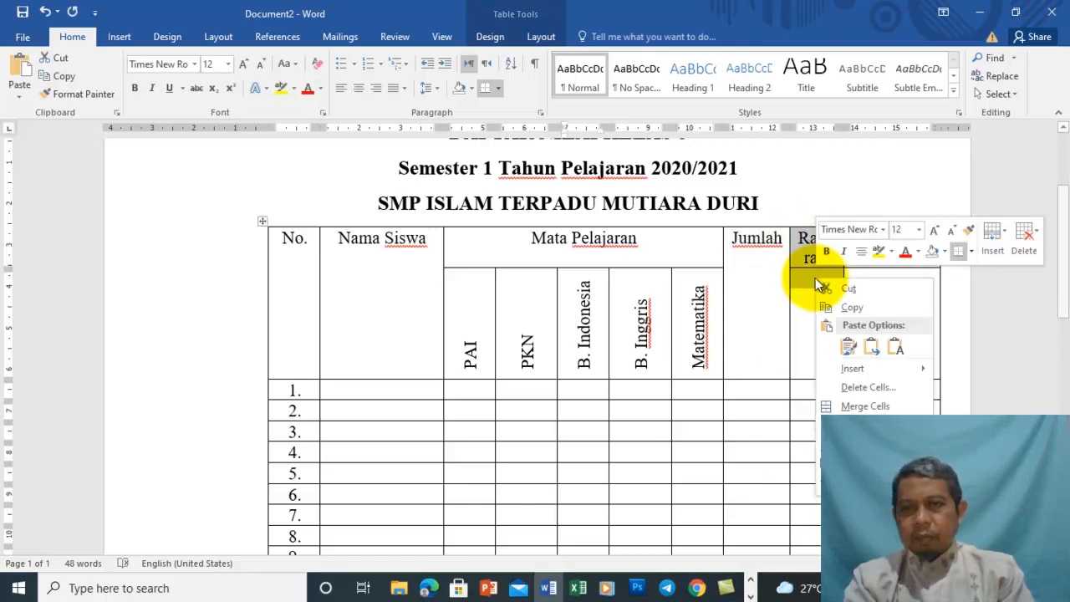
click(864, 406)
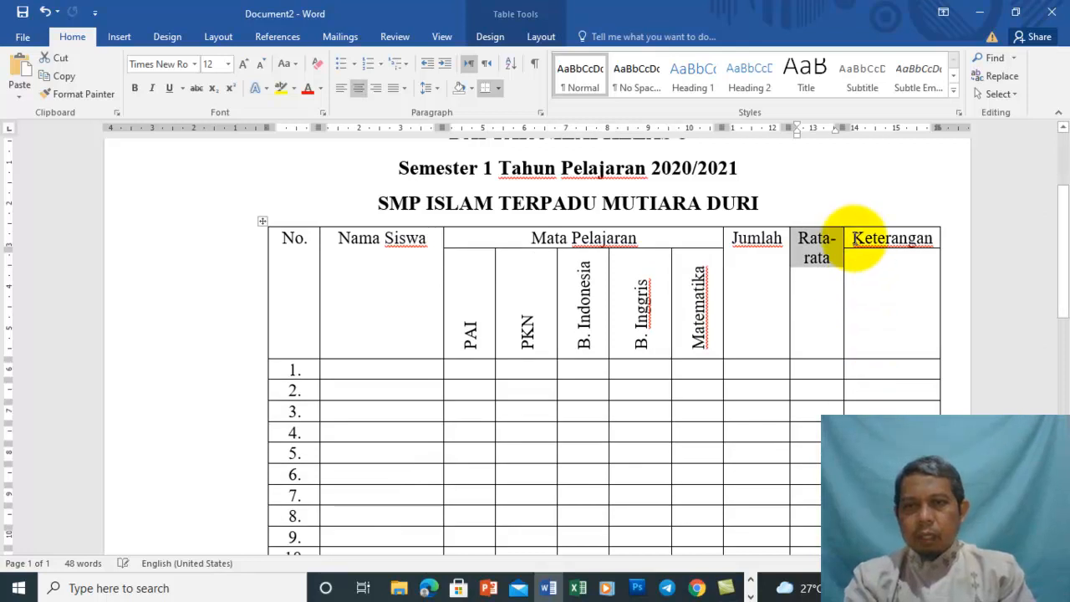
drag(855, 239, 865, 257)
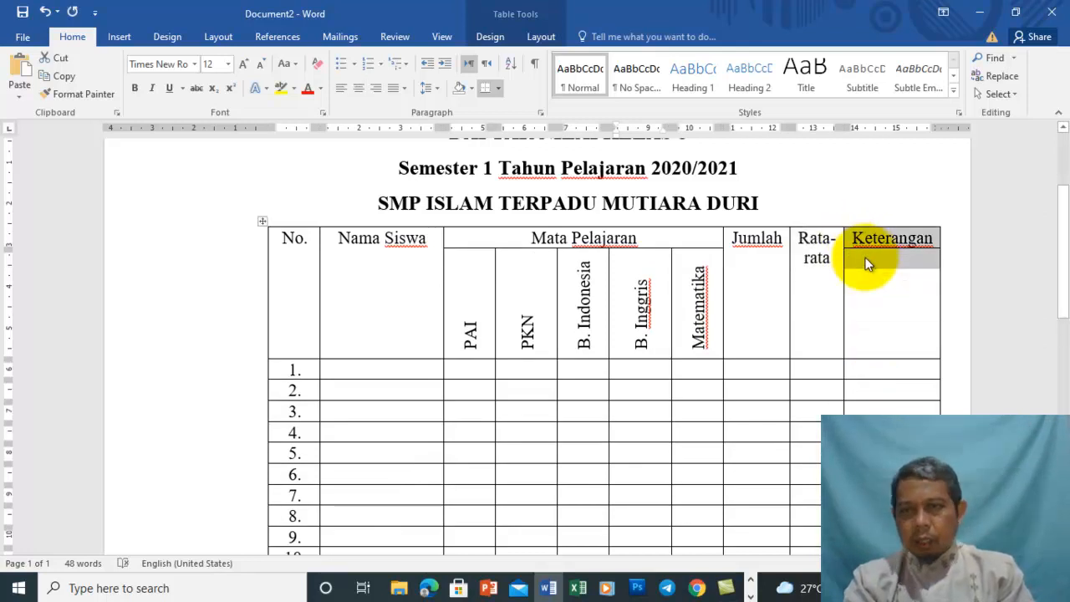
right_click(866, 262)
click(895, 387)
click(401, 299)
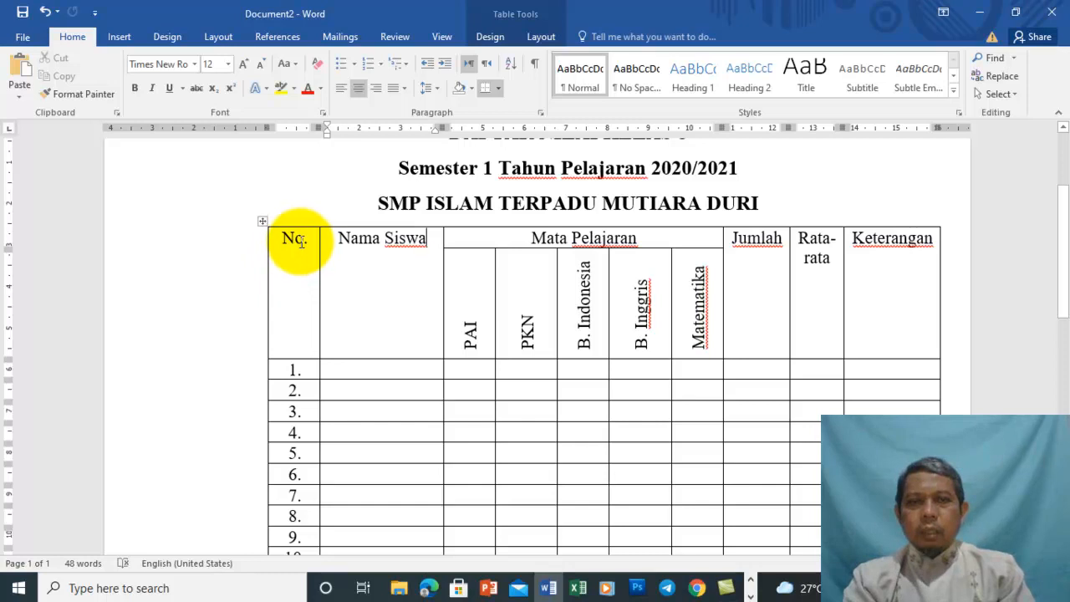
mouse_move(281, 239)
mouse_down()
mouse_move(609, 242)
mouse_move(743, 226)
mouse_move(802, 240)
mouse_move(843, 226)
mouse_move(878, 242)
mouse_up()
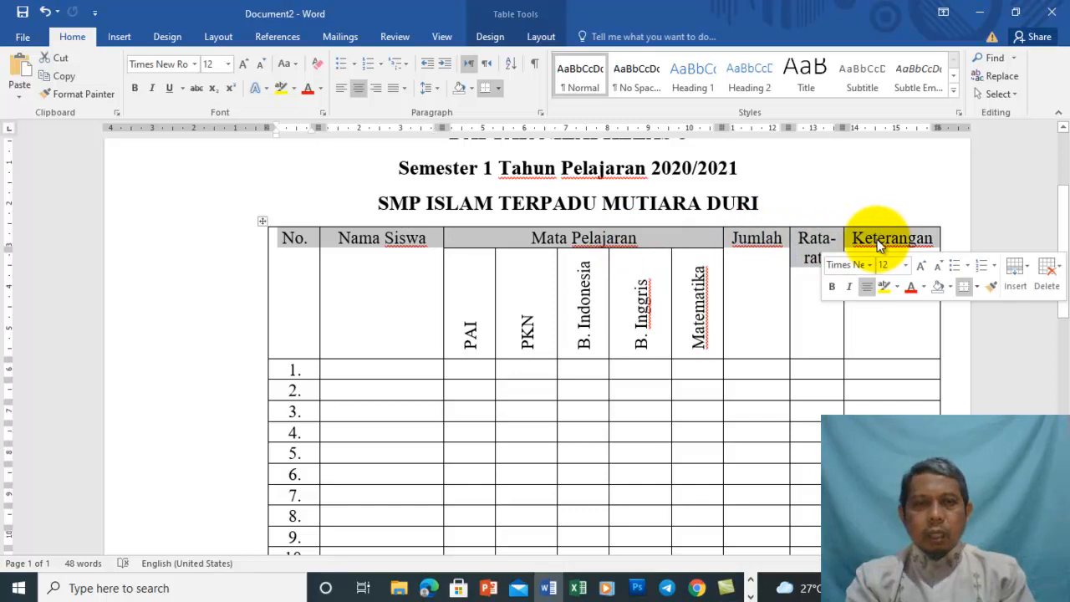
Apply Center vertical alignment to the whole header row via Table Properties
right_click(806, 237)
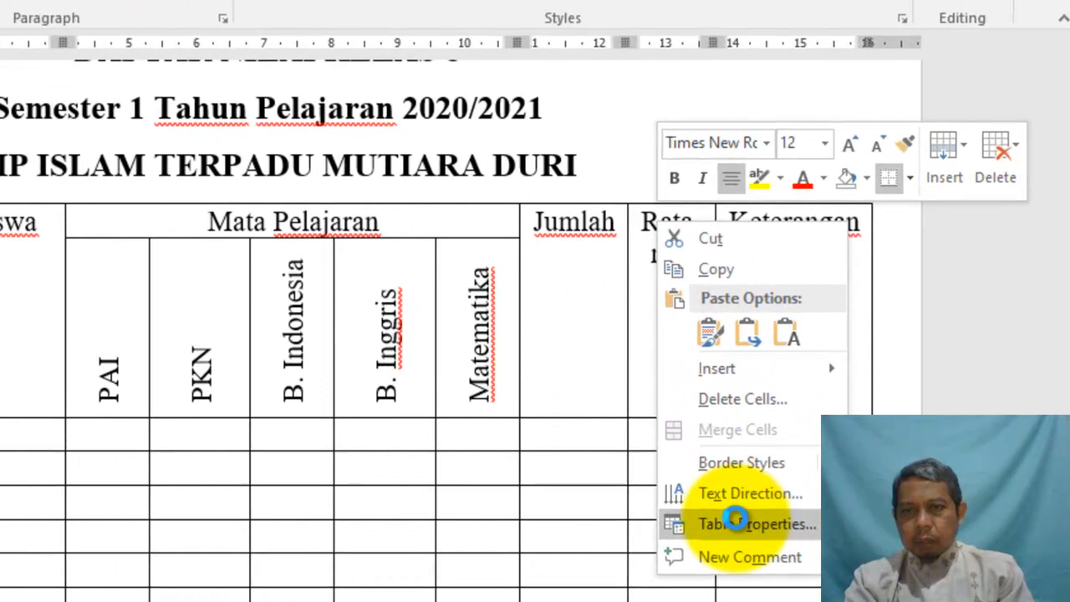
click(733, 523)
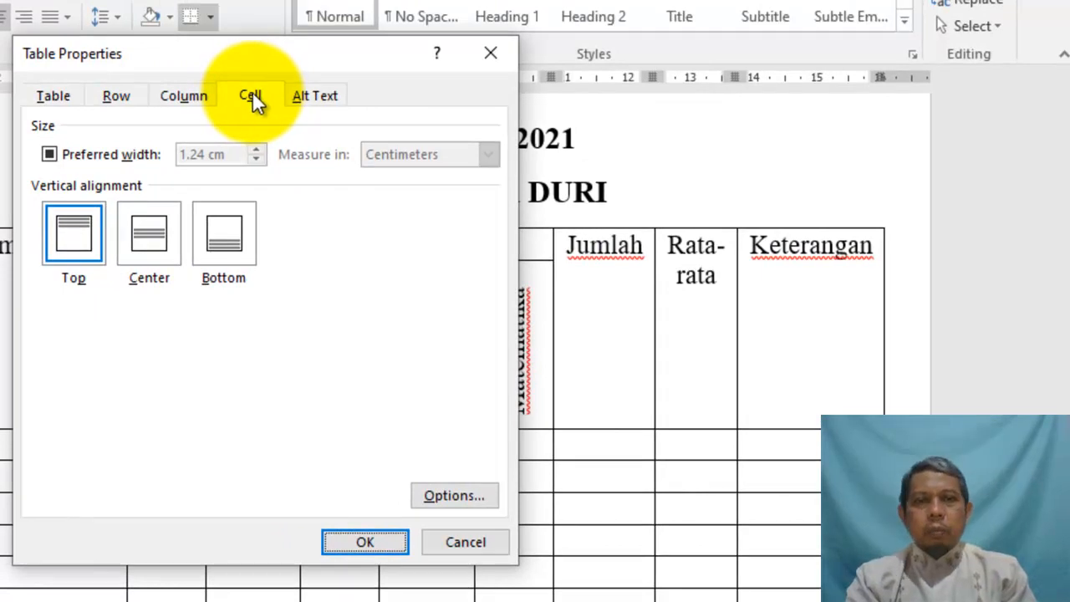
click(152, 246)
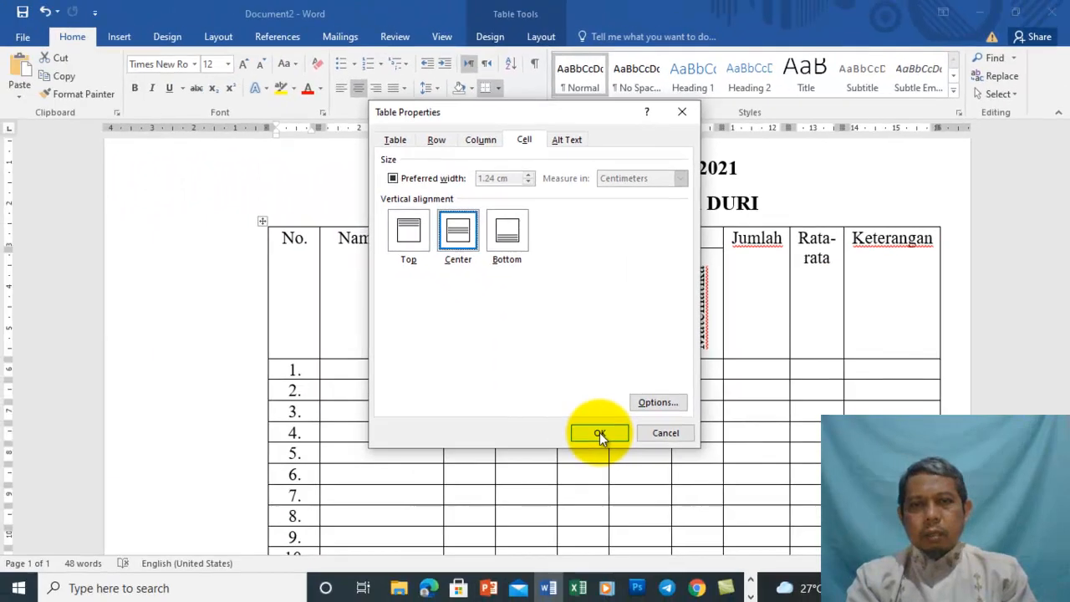
click(599, 433)
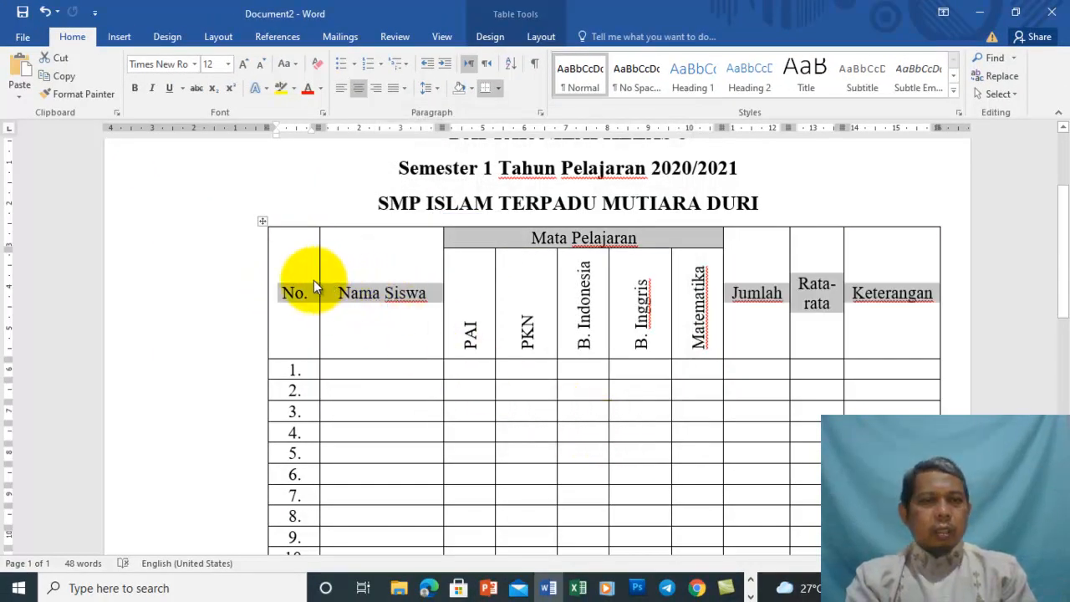
click(384, 301)
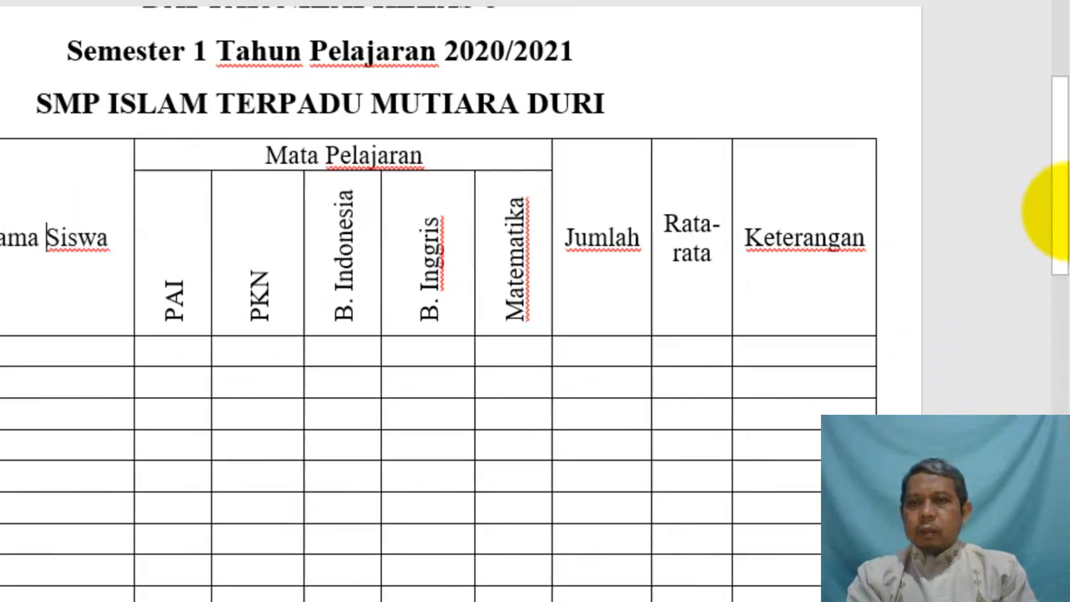
Right-align the four summary label cells, Jumlah through Terendah, at the bottom of the table
drag(1061, 209, 1067, 329)
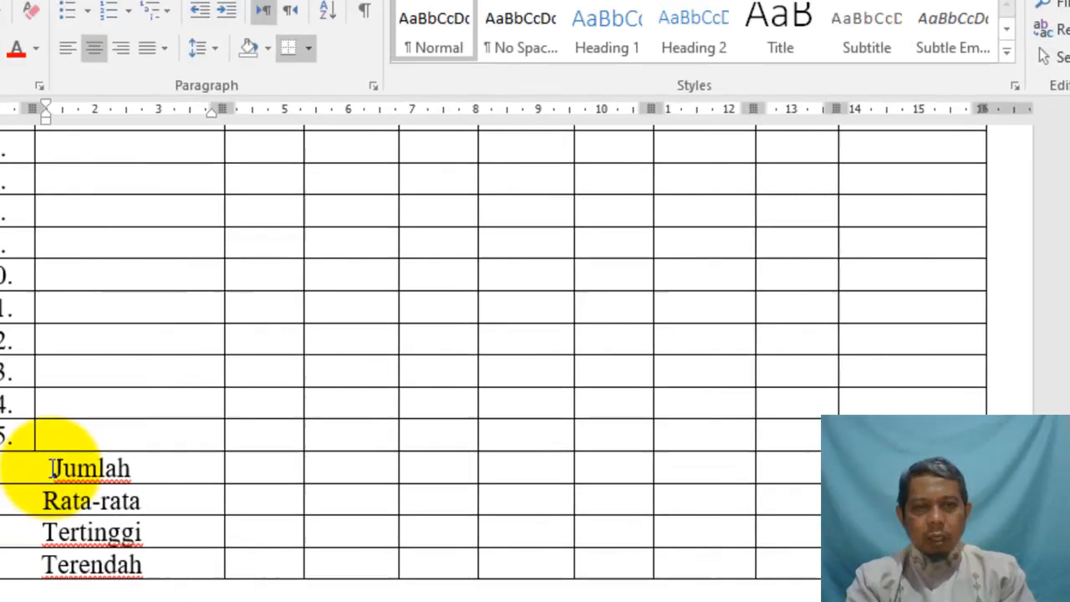
drag(53, 459, 198, 583)
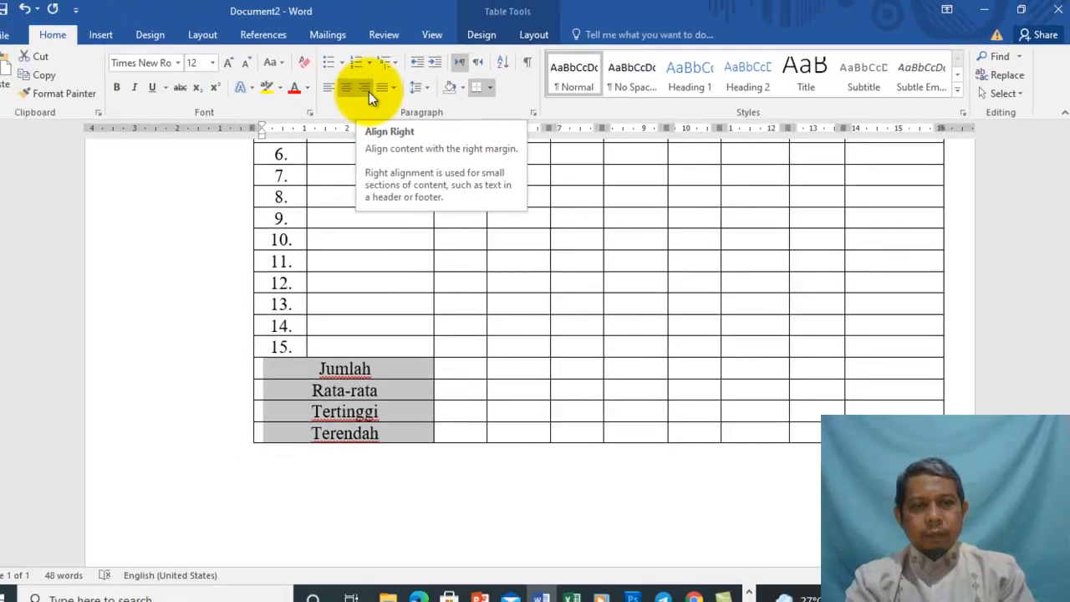
click(209, 82)
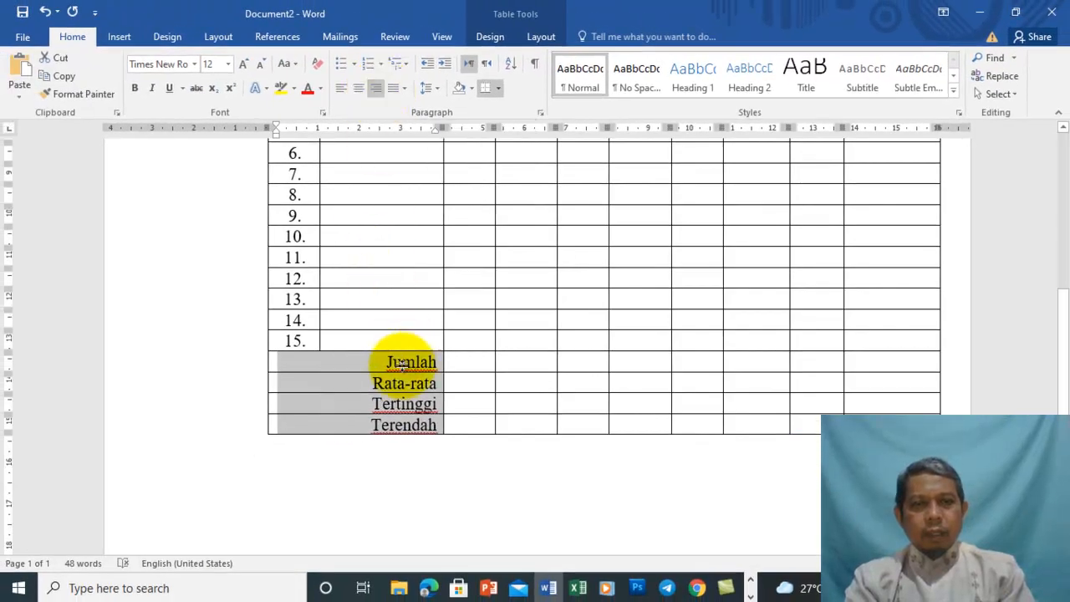
click(381, 367)
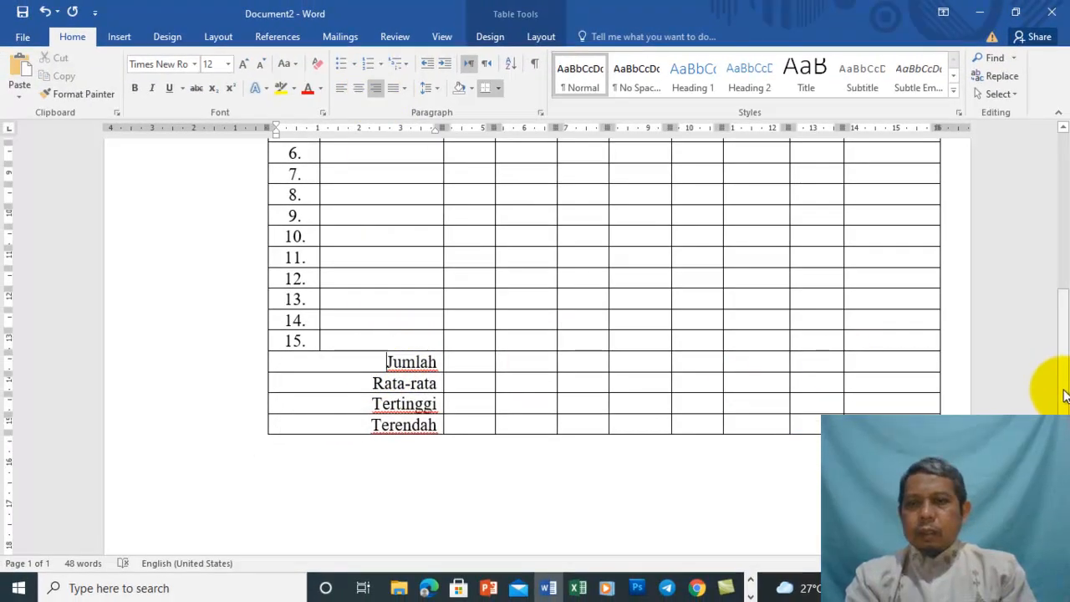
Enter a student's name in each of Nama Siswa rows 1–4, then select the four names
drag(1060, 390, 1053, 310)
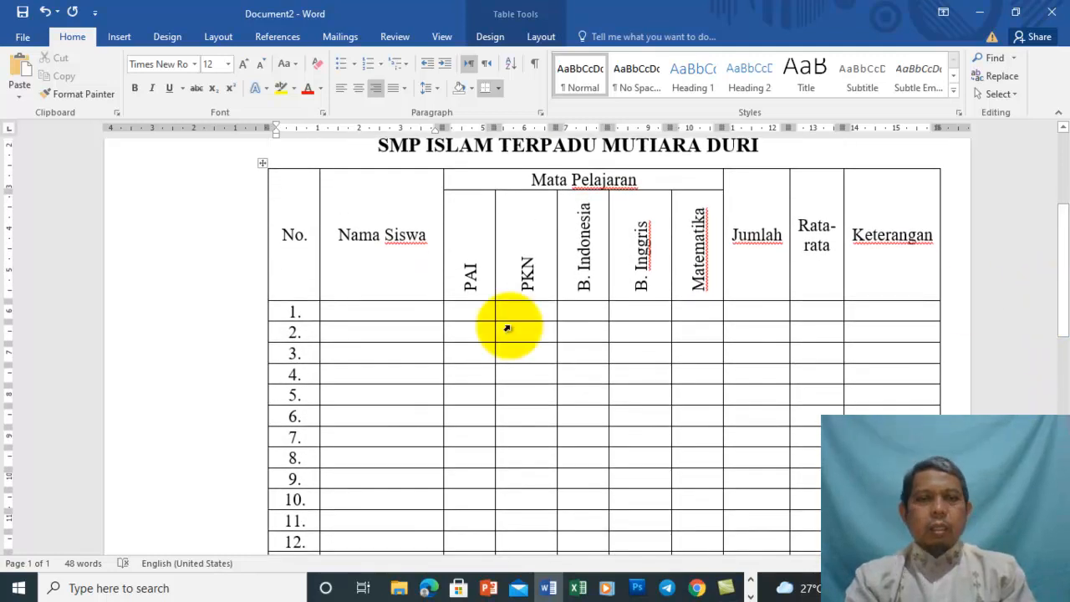
click(408, 312)
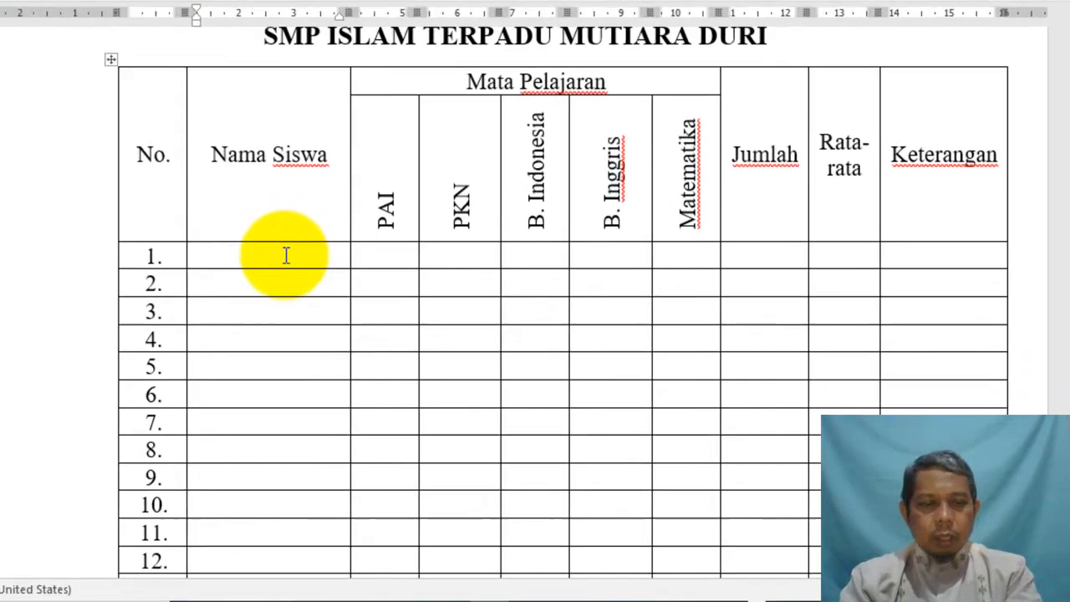
text(Ahmad)
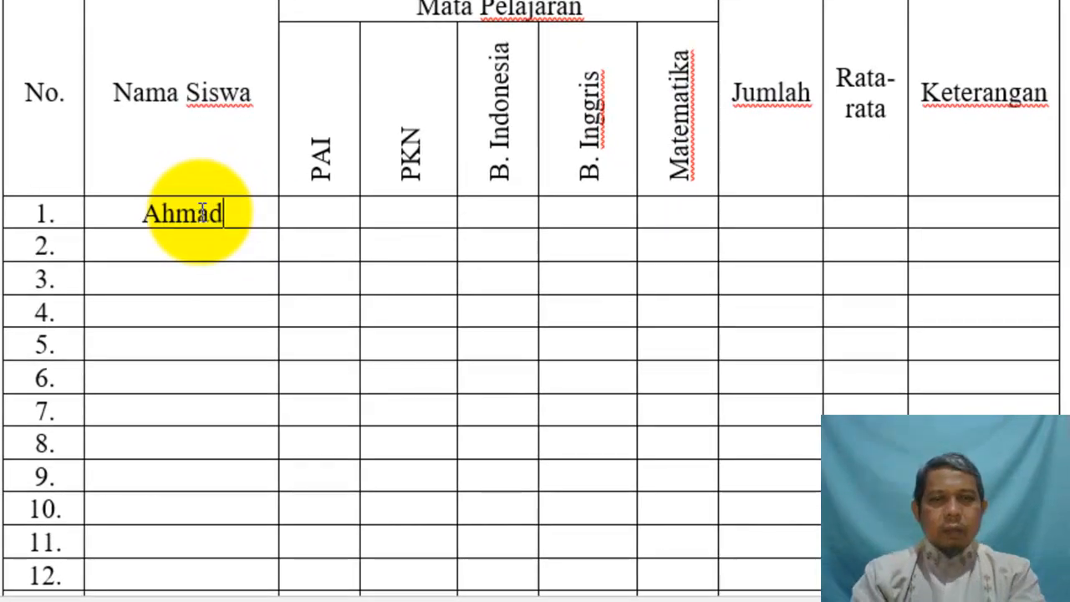
click(178, 243)
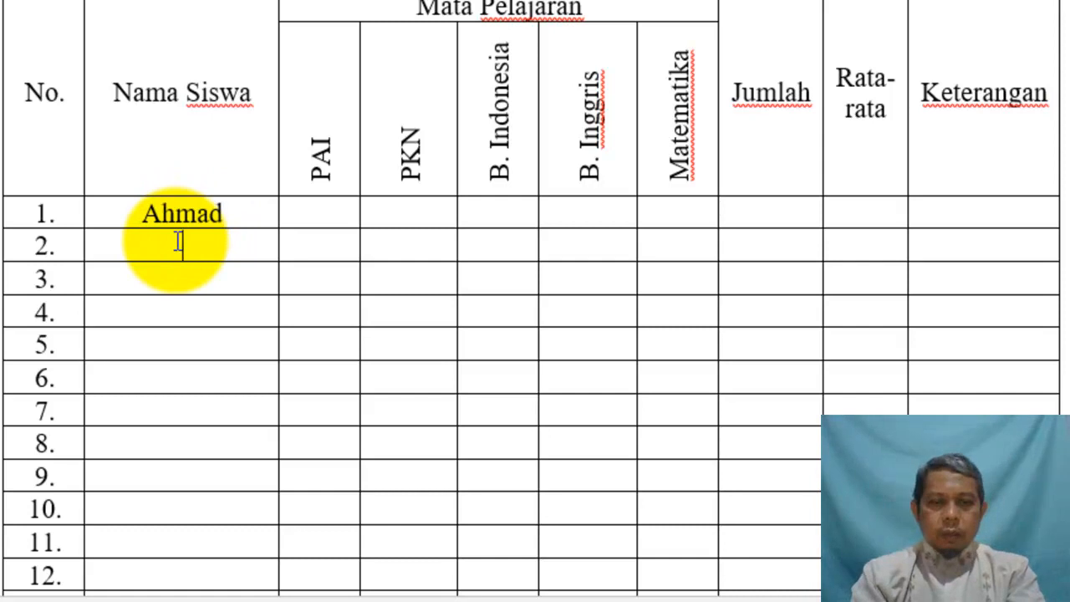
text(Muhammad)
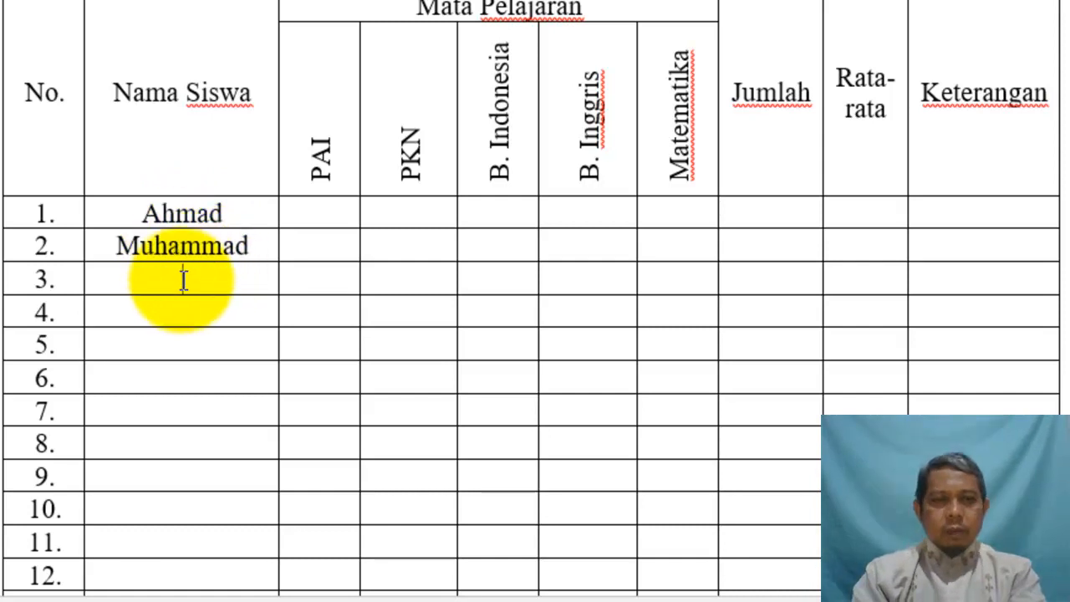
click(184, 280)
text(Umar)
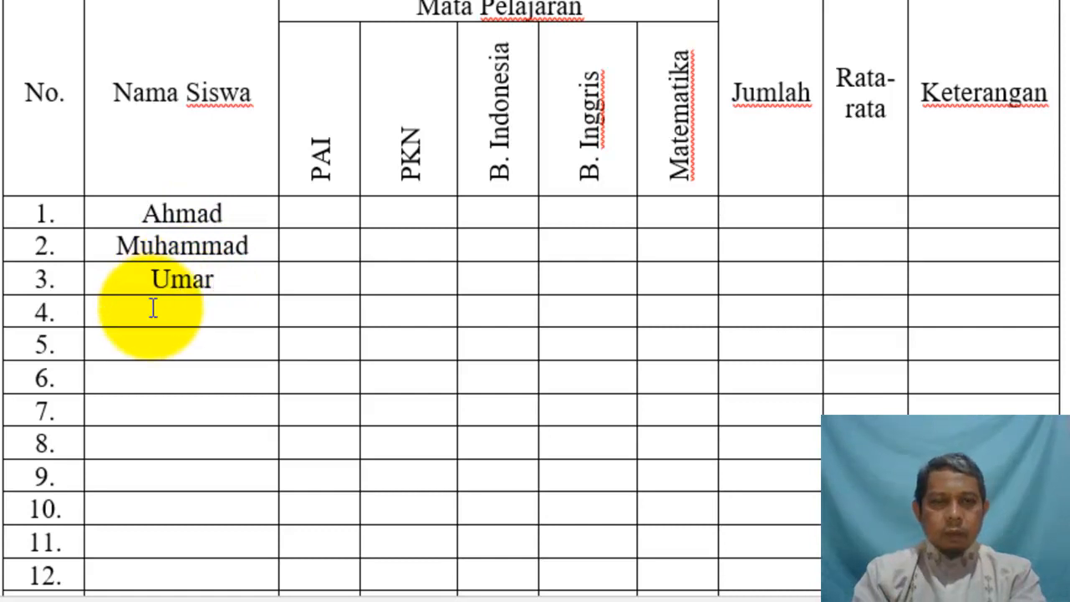
click(153, 308)
text(Usman)
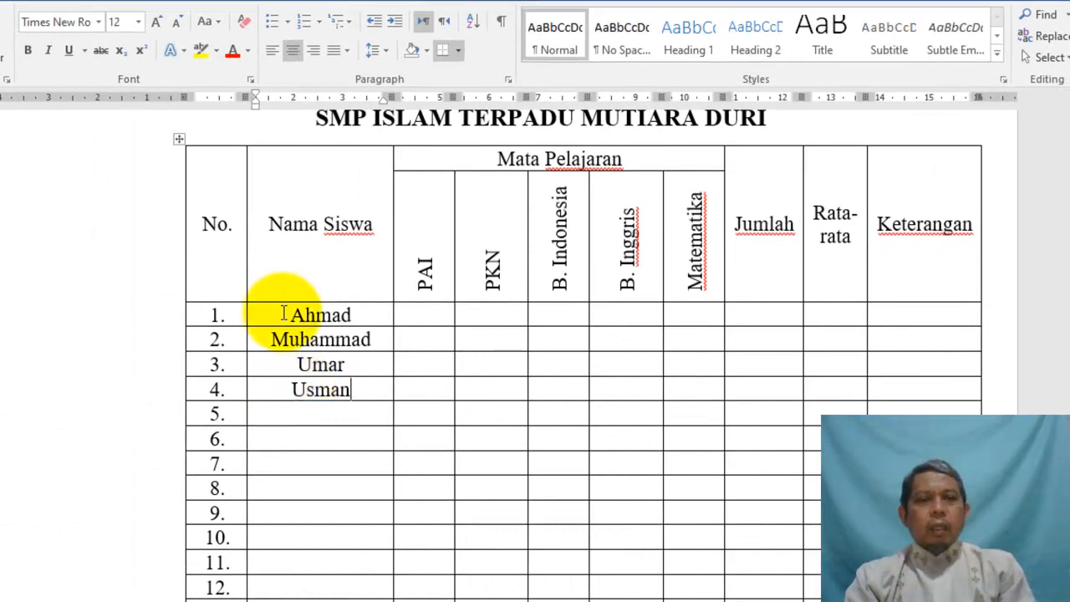
drag(287, 315, 334, 576)
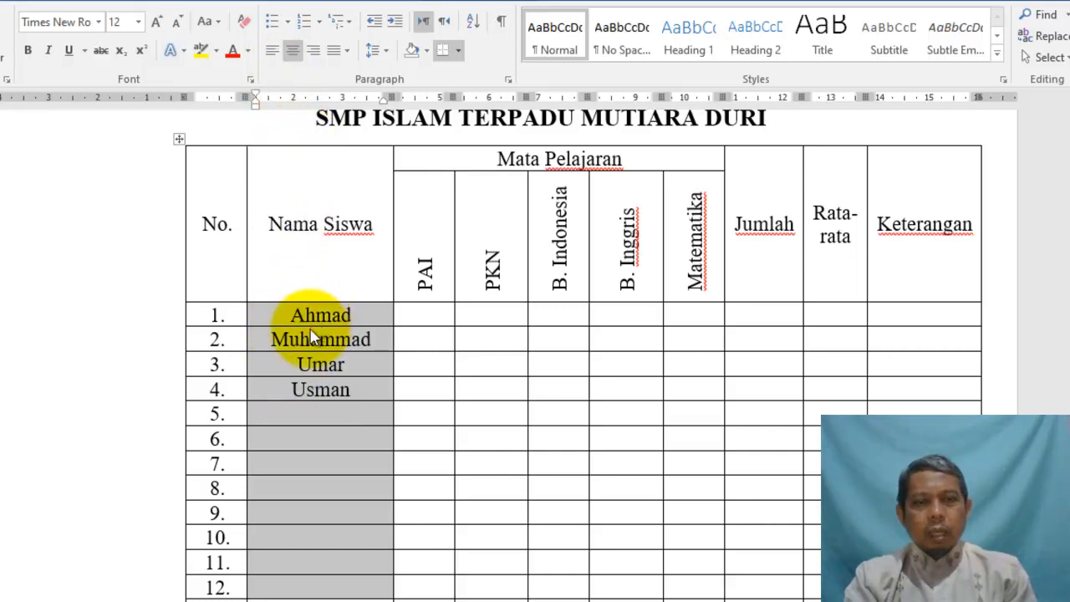
Left-align the four student names in the Nama Siswa column
click(276, 54)
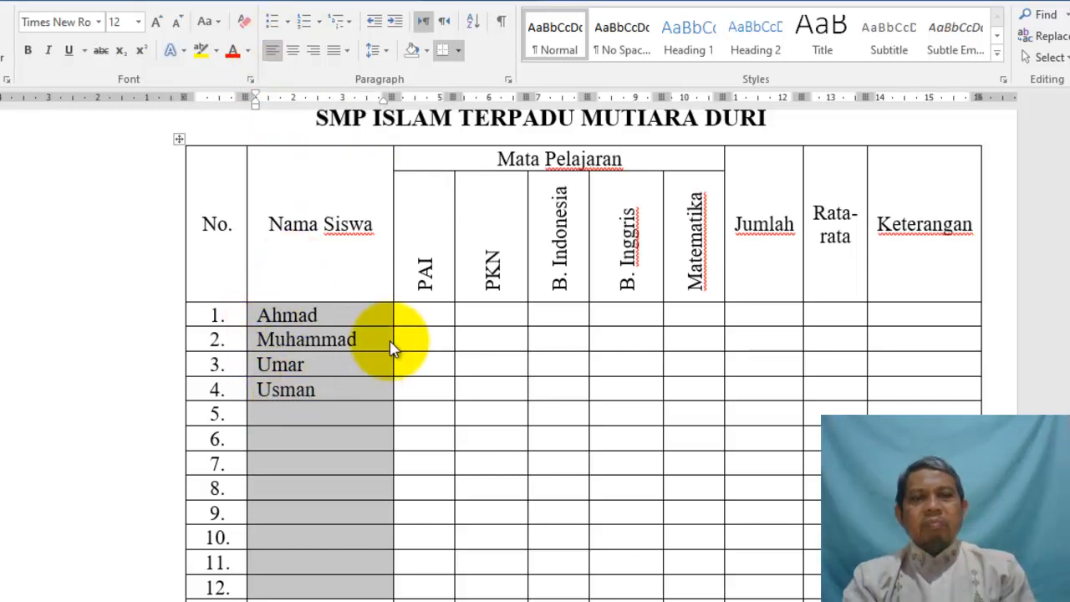
click(430, 317)
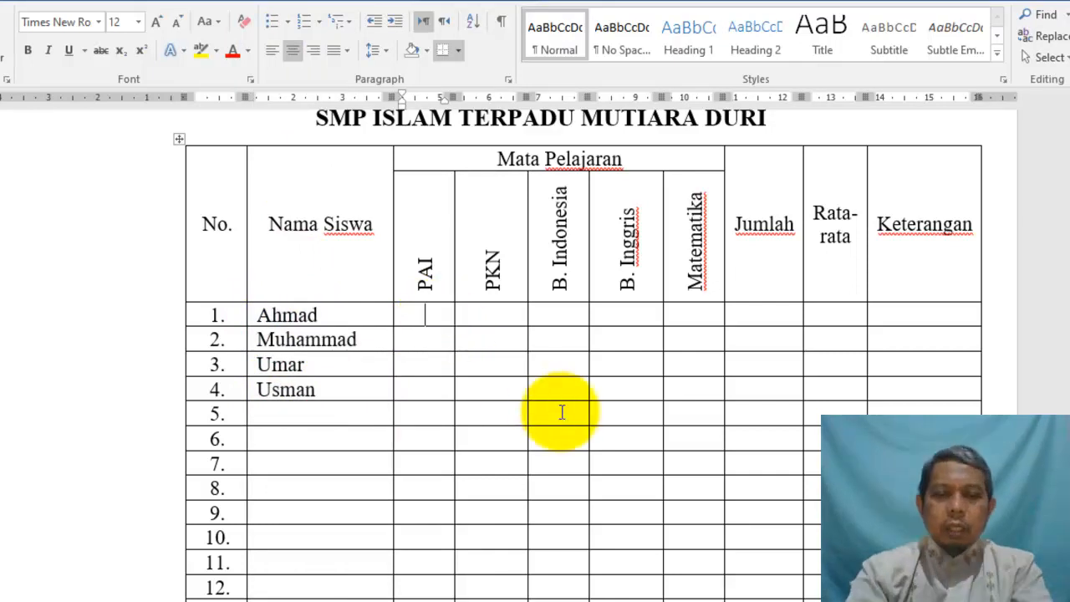
Enter the PAI scores (typed 9895) and PKN scores (typed 9 and 9592)
text(98)
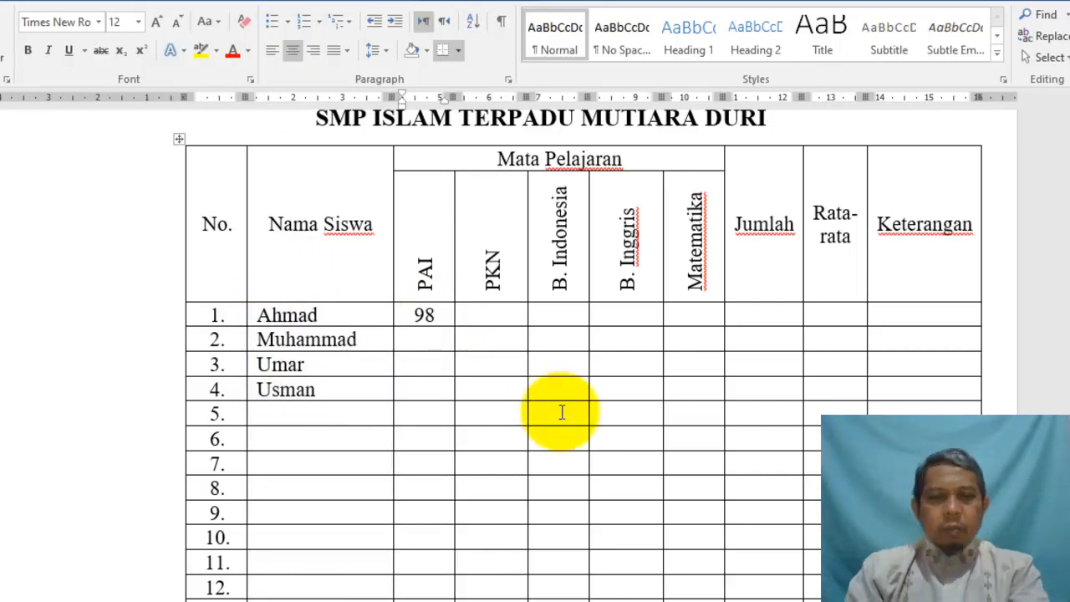
text(95)
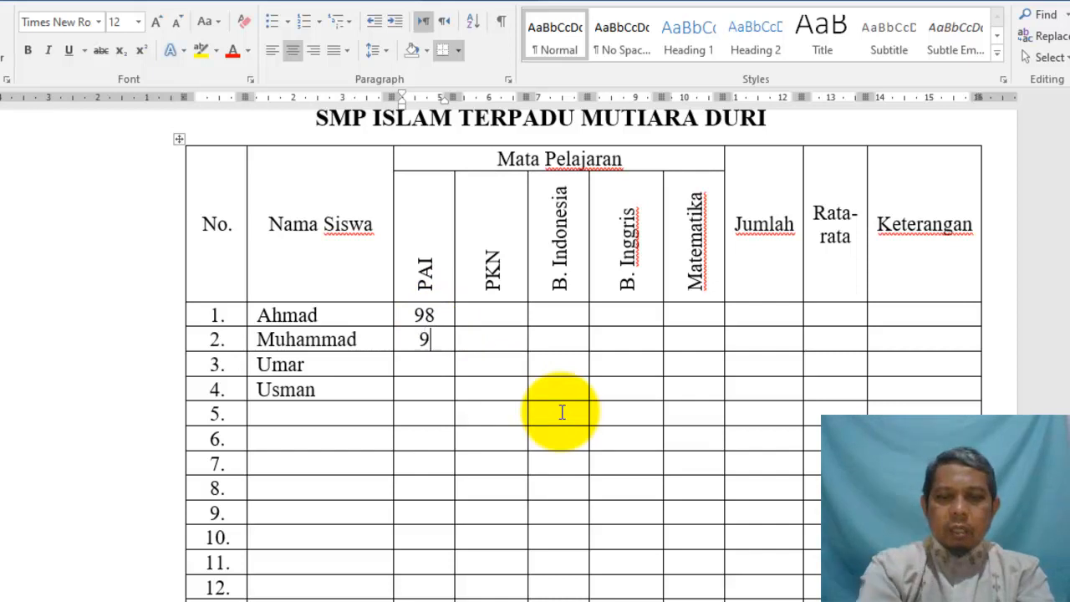
key(Down)
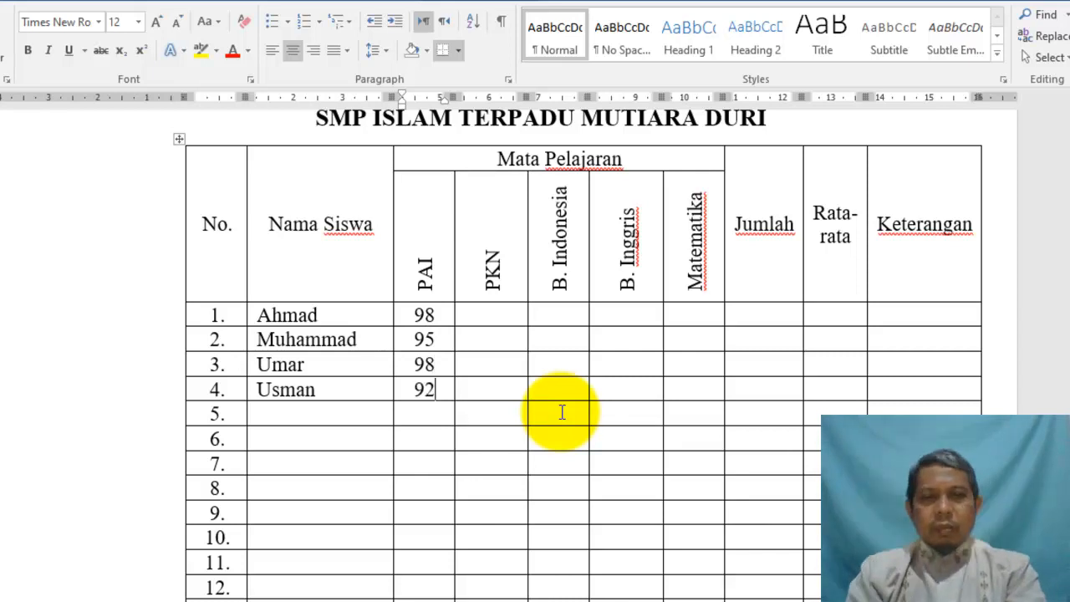
click(485, 321)
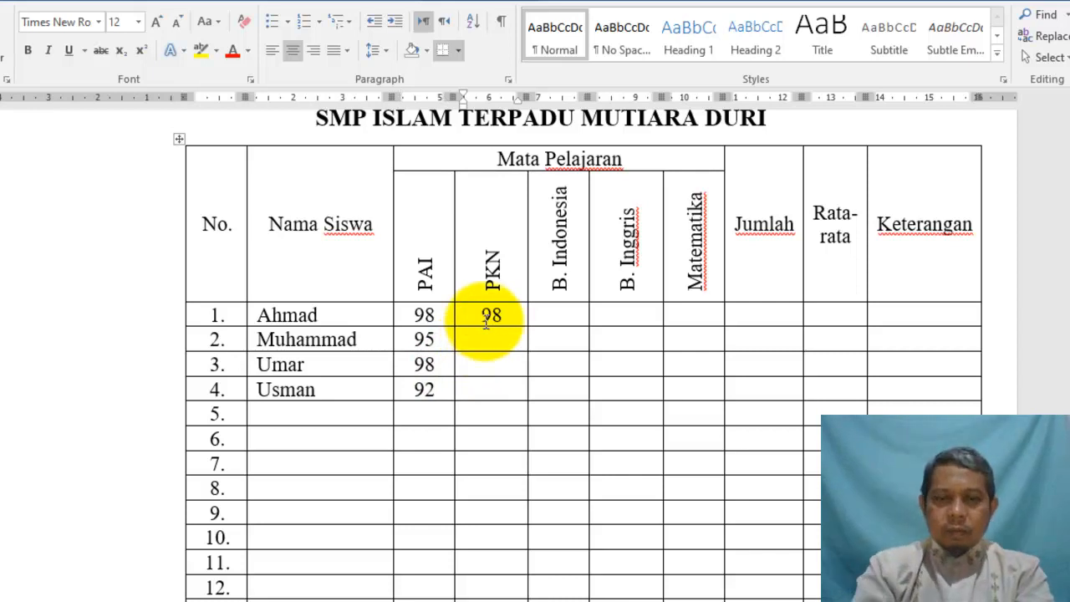
text(98)
key(Down)
text(9)
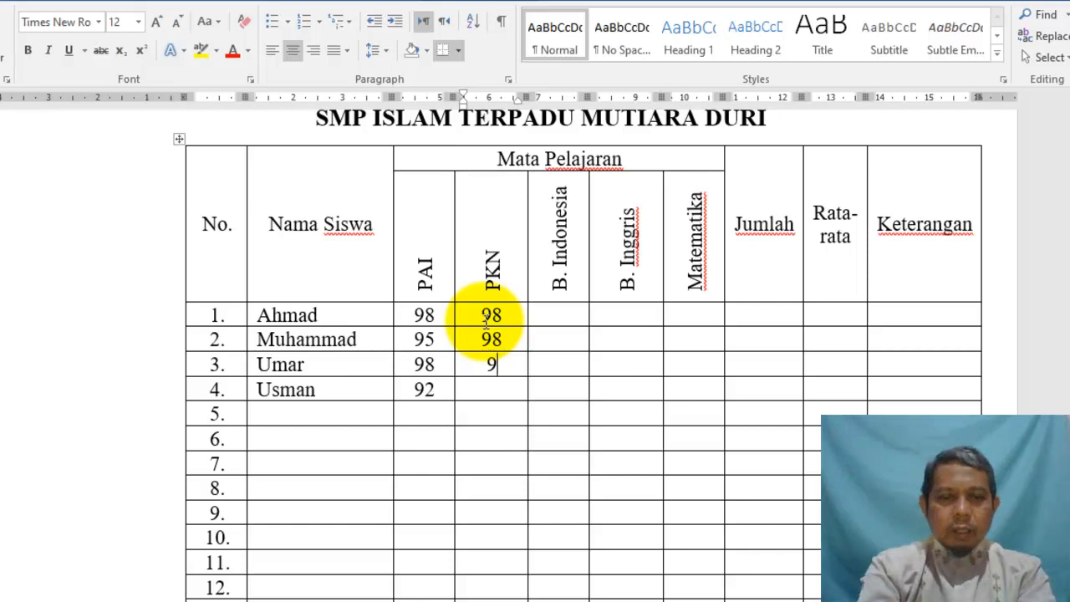
text(5)
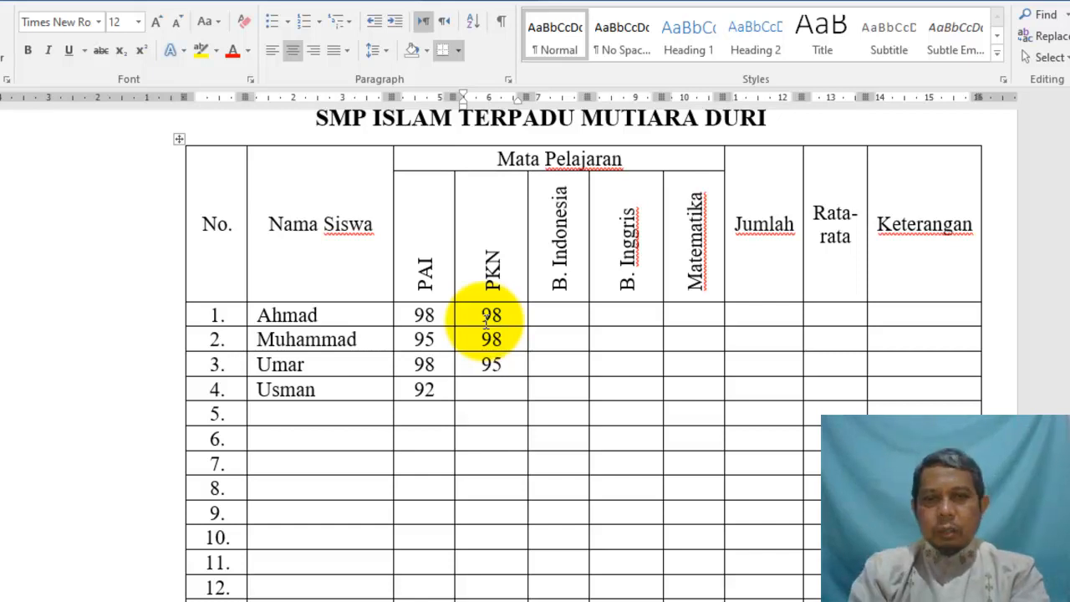
text(9)
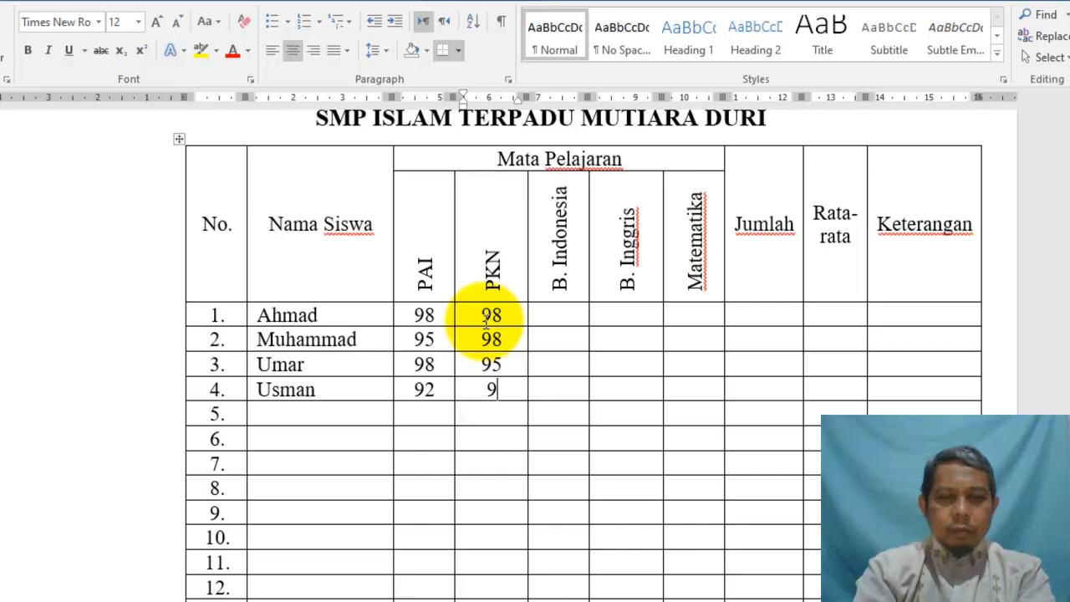
text(2)
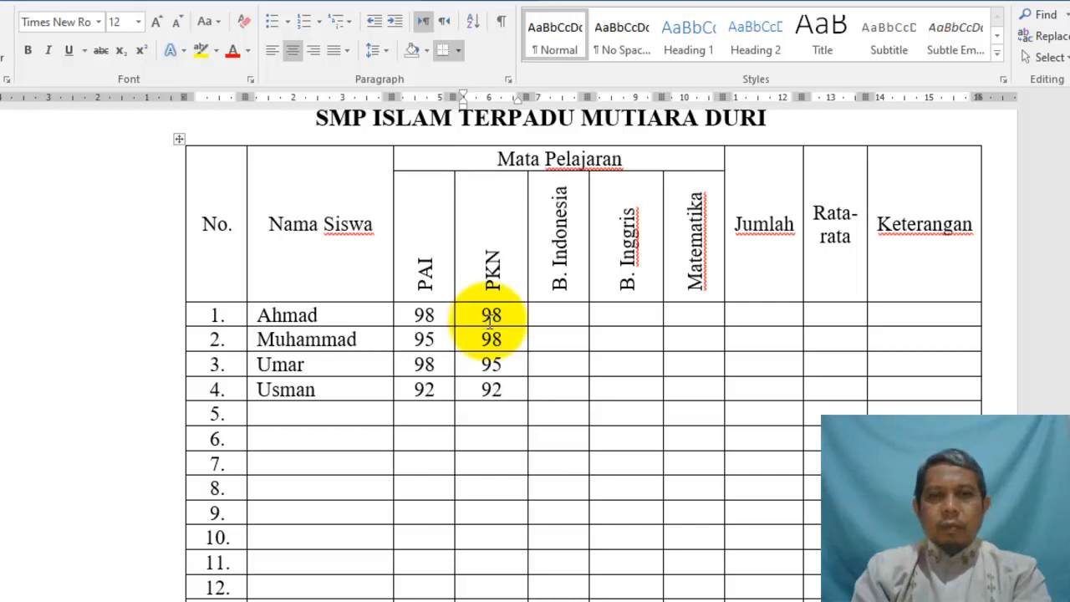
Enter B. Indonesia scores 92, 98, 95 and 98 for rows 1–4
click(556, 317)
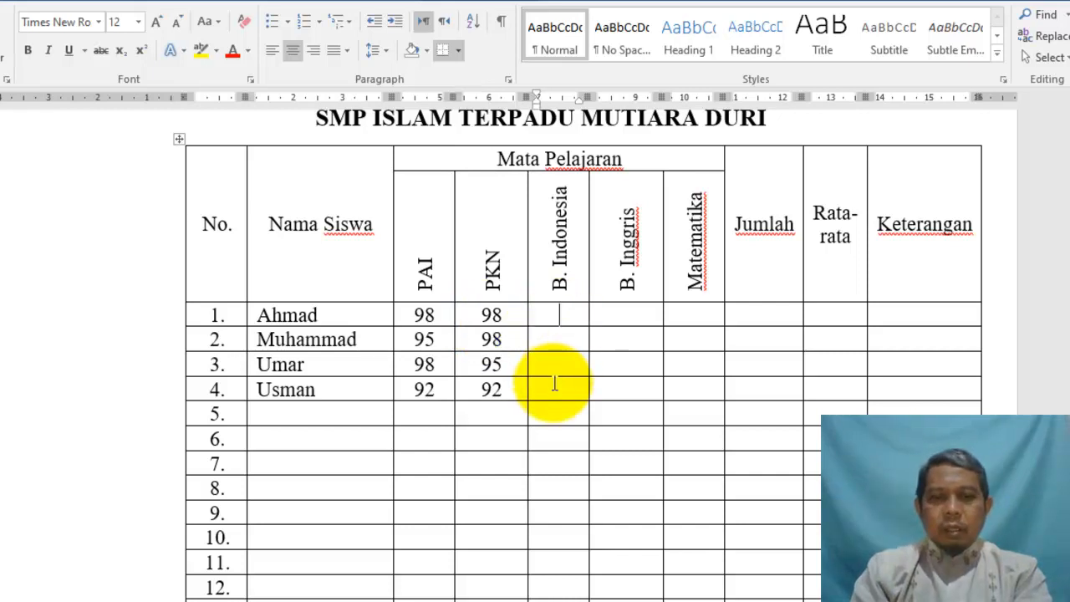
text(92)
key(Down)
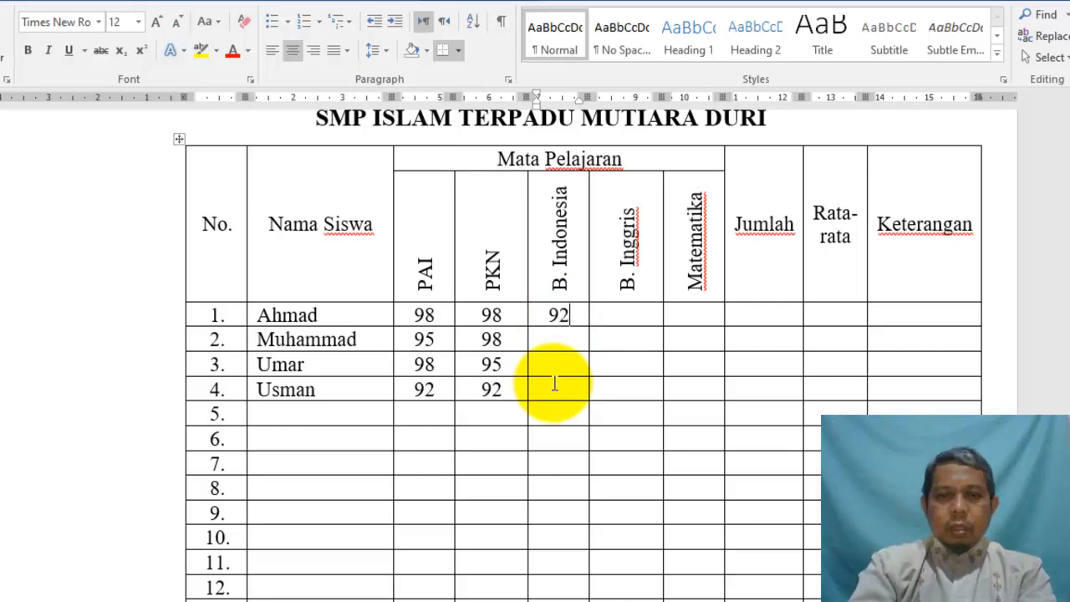
text(98)
key(Down)
text(95)
key(Down)
text(98)
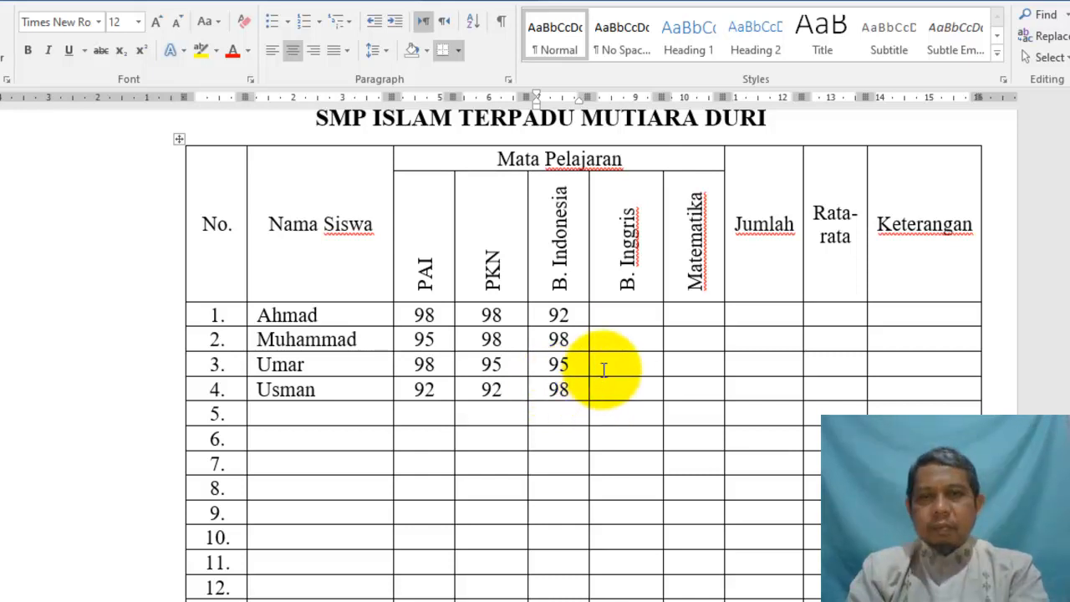
Enter the B. Inggris scores (typed 959598) and Matematika scores 98, 98 and 95
click(621, 316)
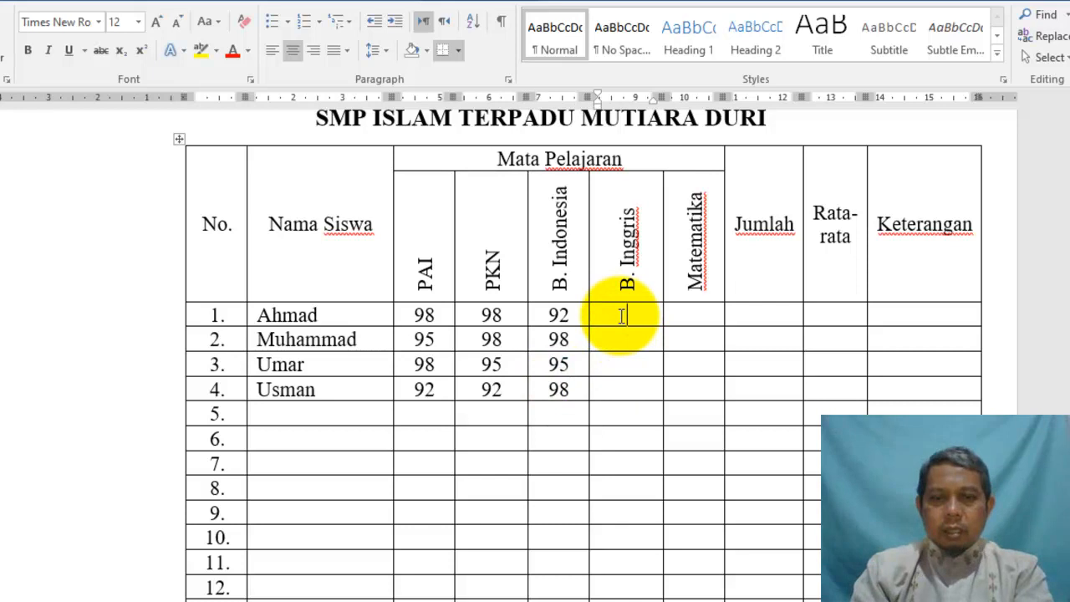
text(95)
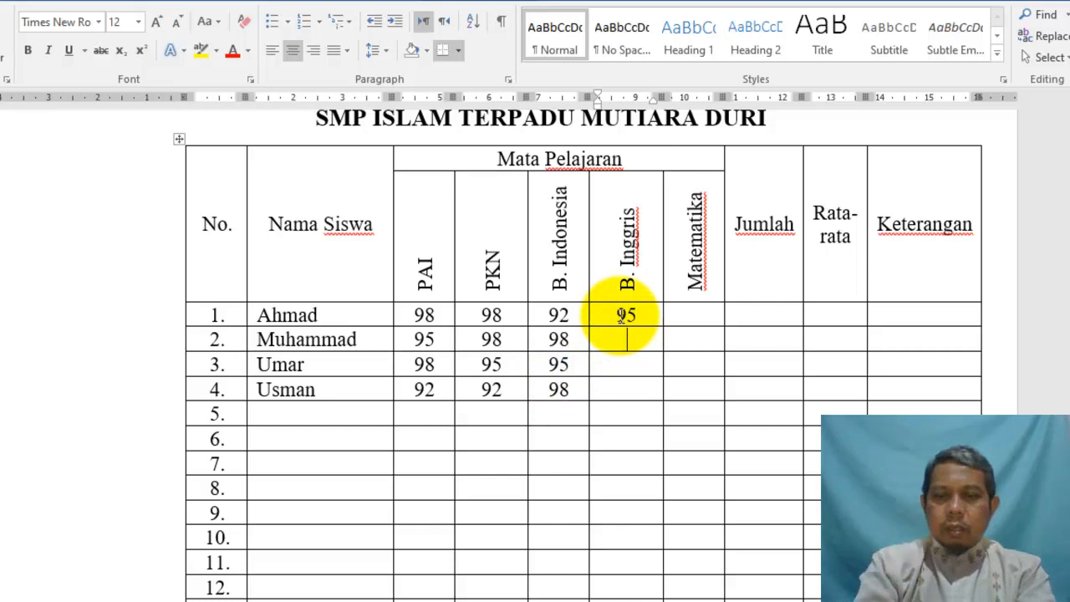
text(95)
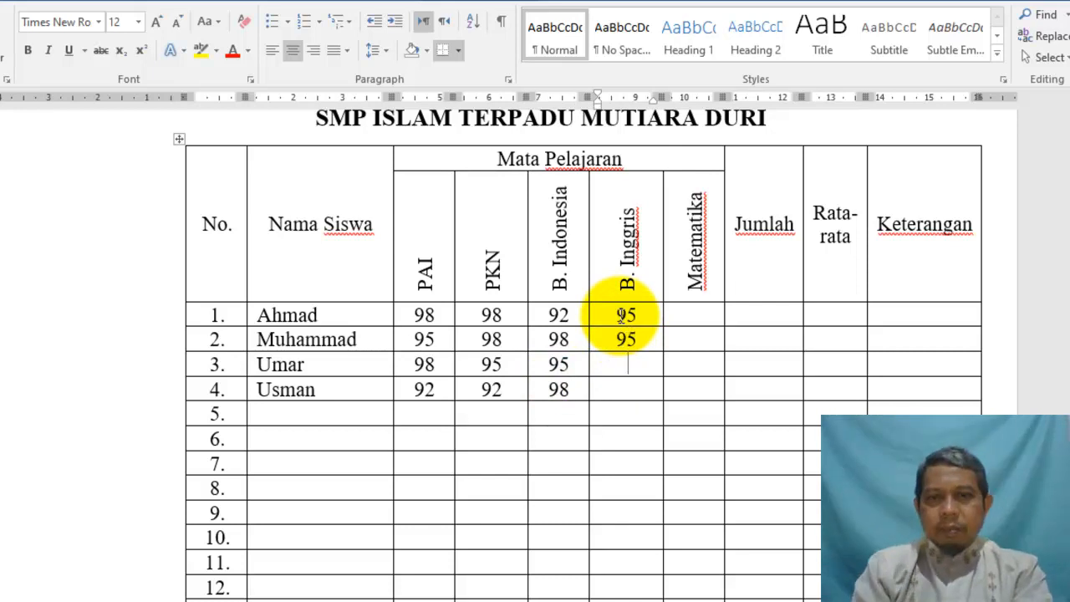
text(98)
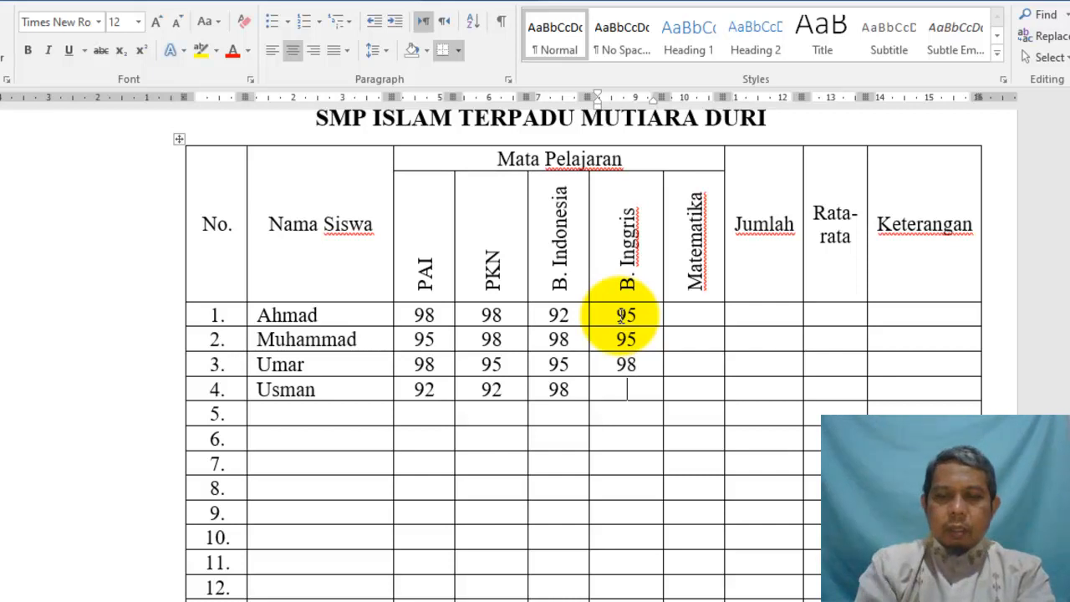
click(706, 318)
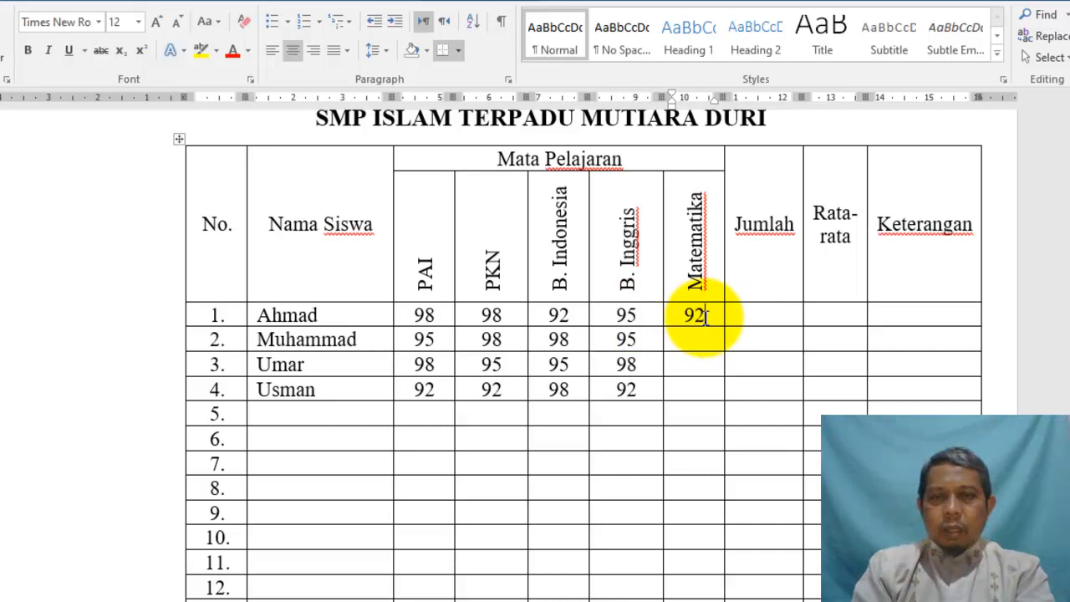
key(Down)
text(98)
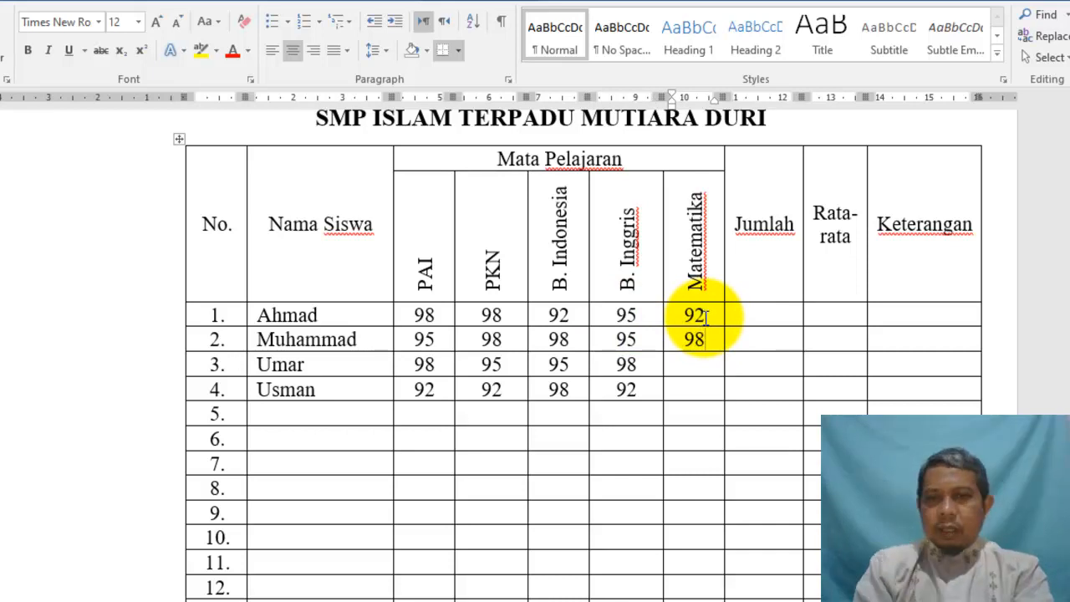
key(Down)
text(98)
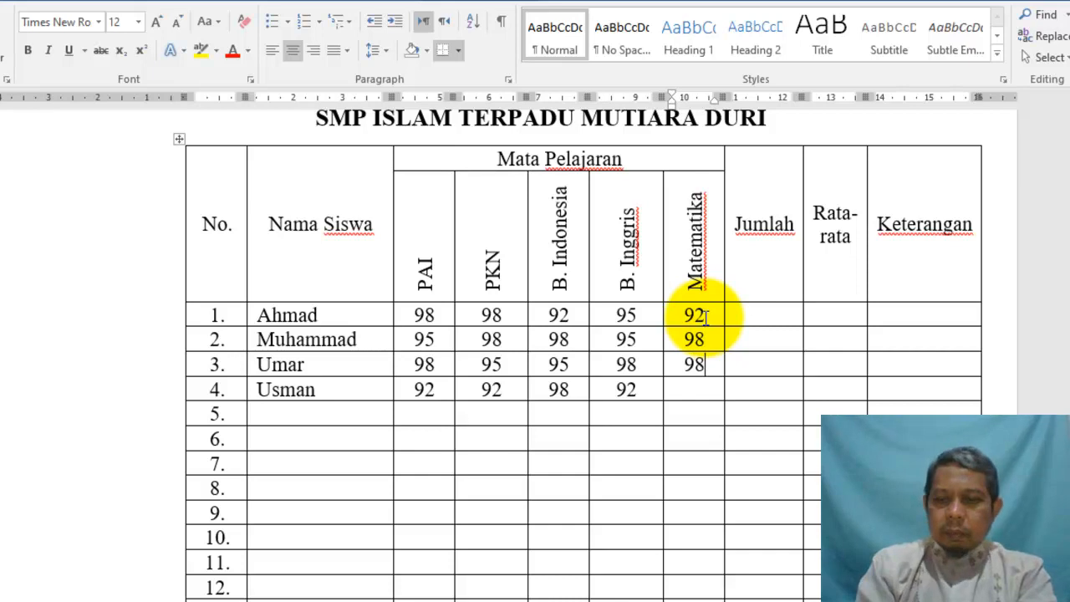
key(Down)
text(9)
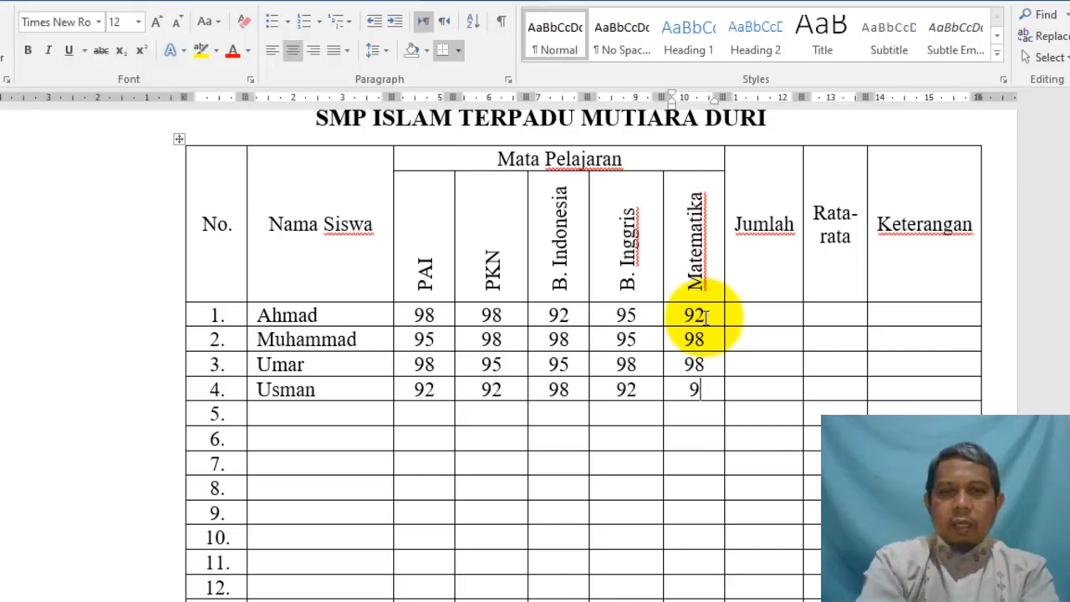
text(5)
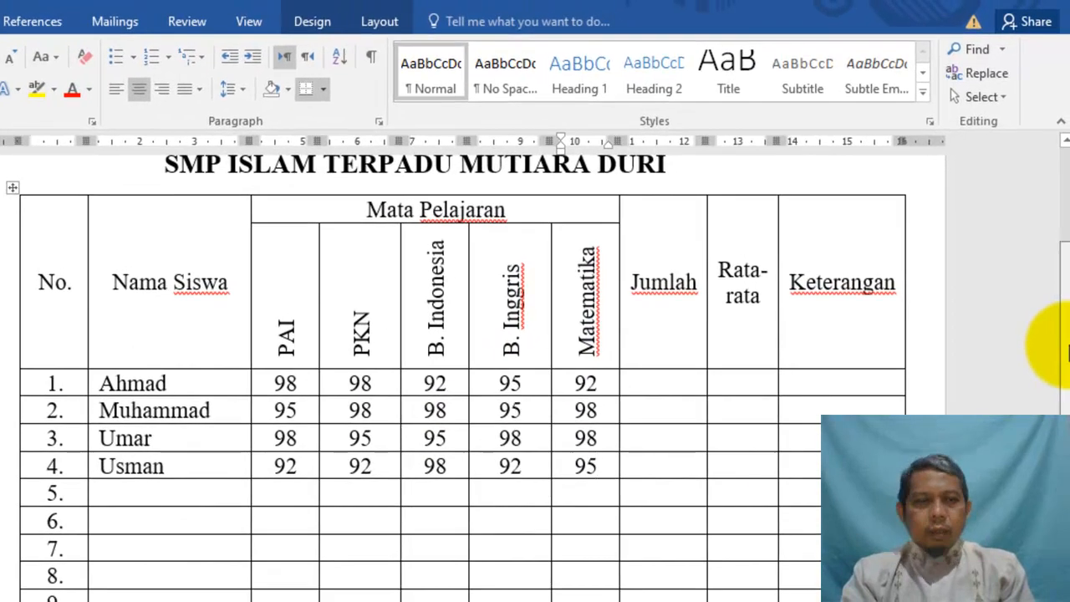
drag(1067, 352, 1069, 394)
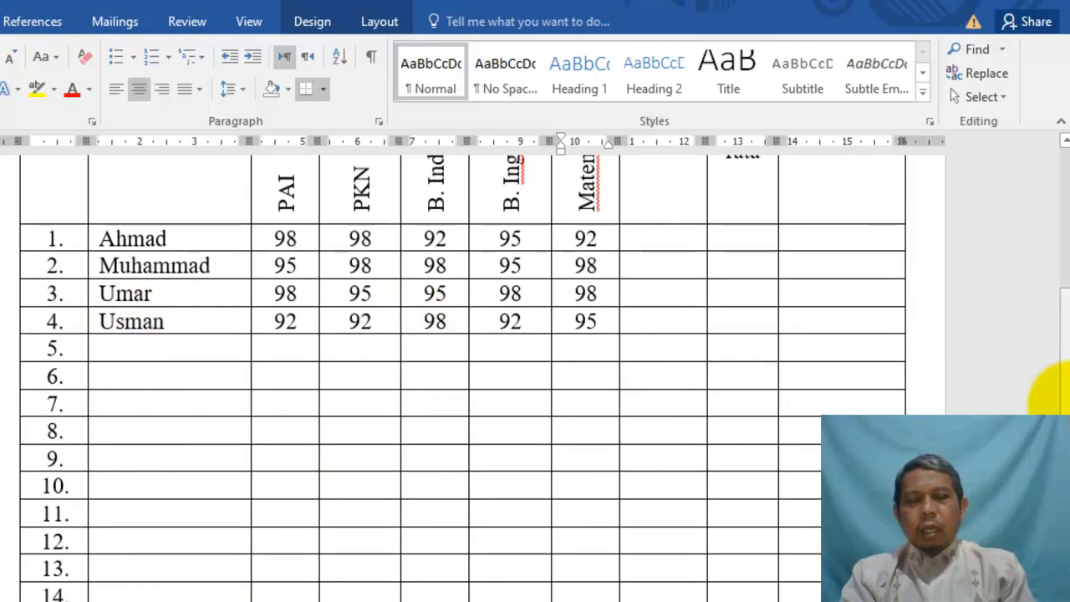
scroll(1062, 351, up, 5)
scroll(1058, 338, down, 1)
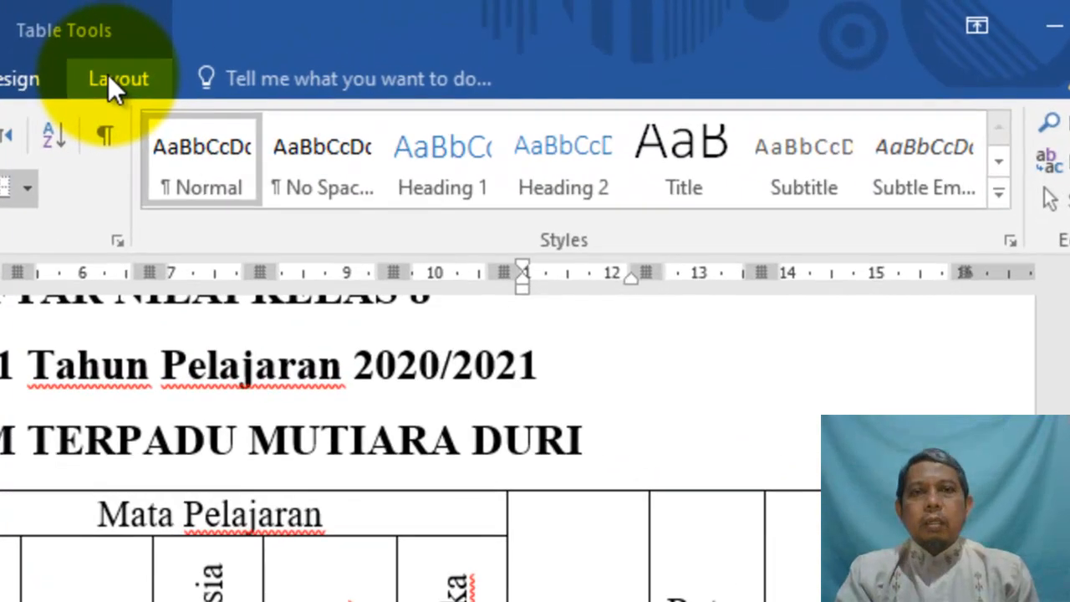
click(379, 22)
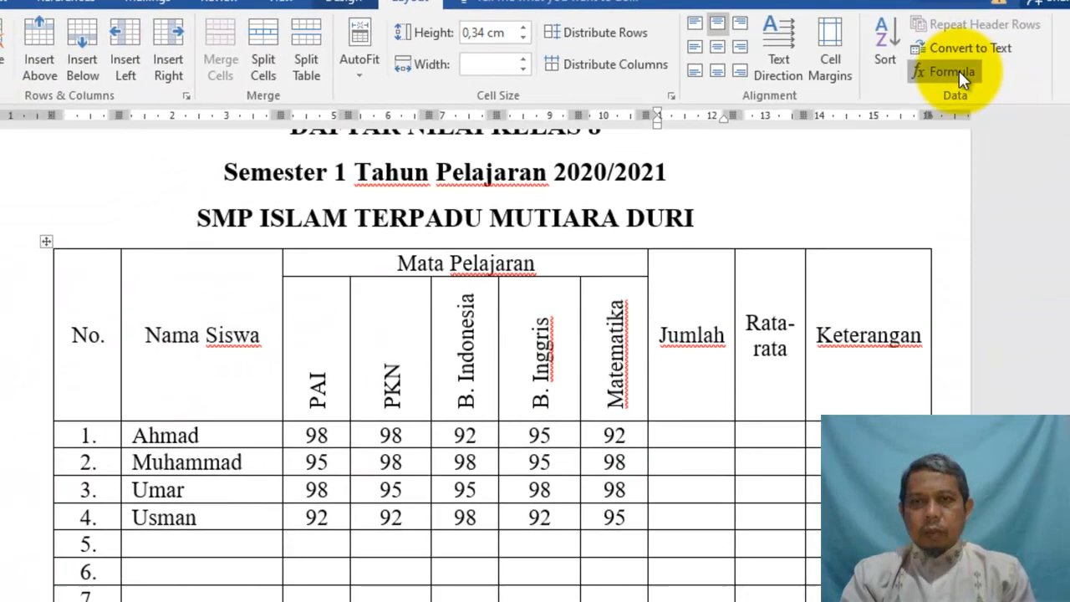
click(1013, 200)
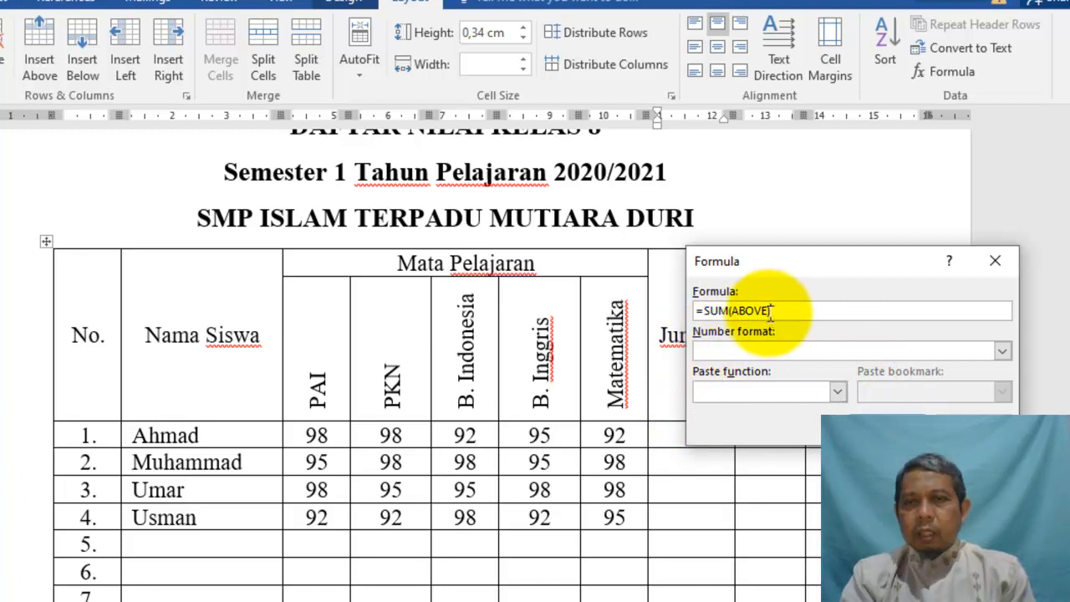
drag(732, 311, 767, 311)
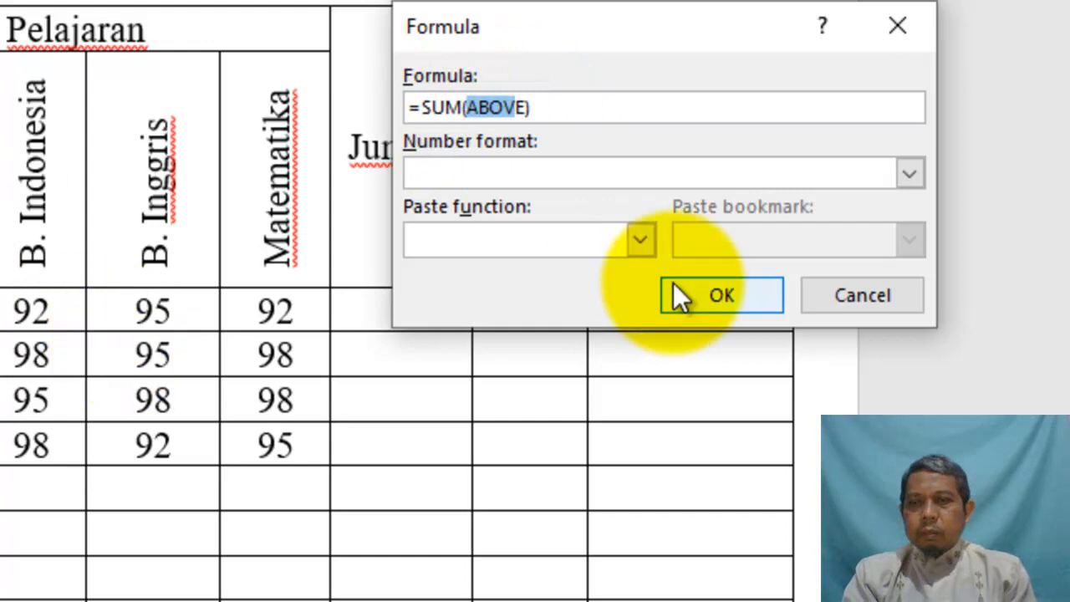
click(837, 292)
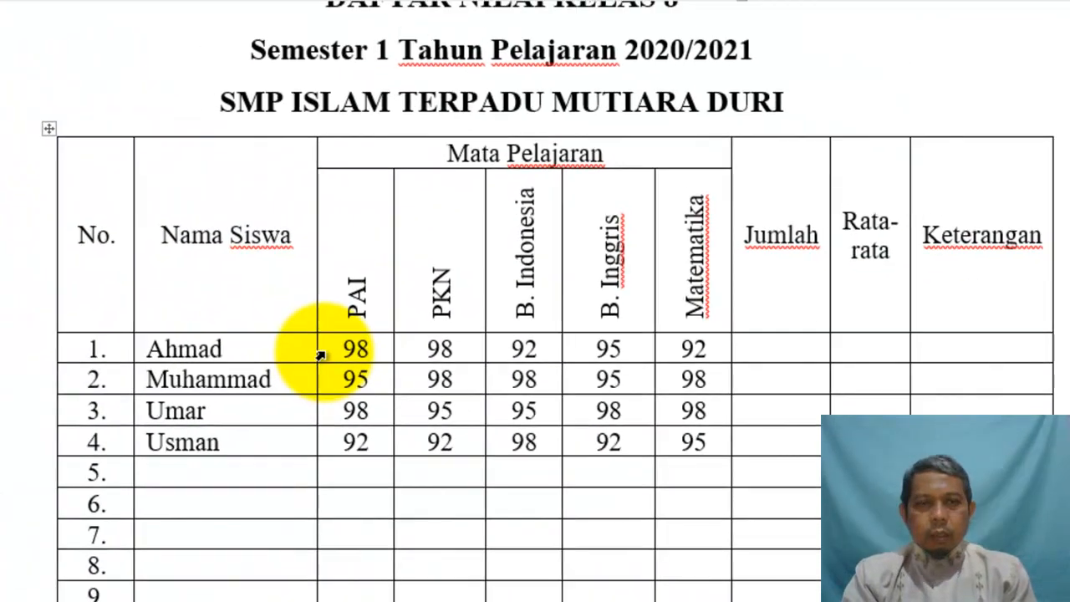
click(320, 355)
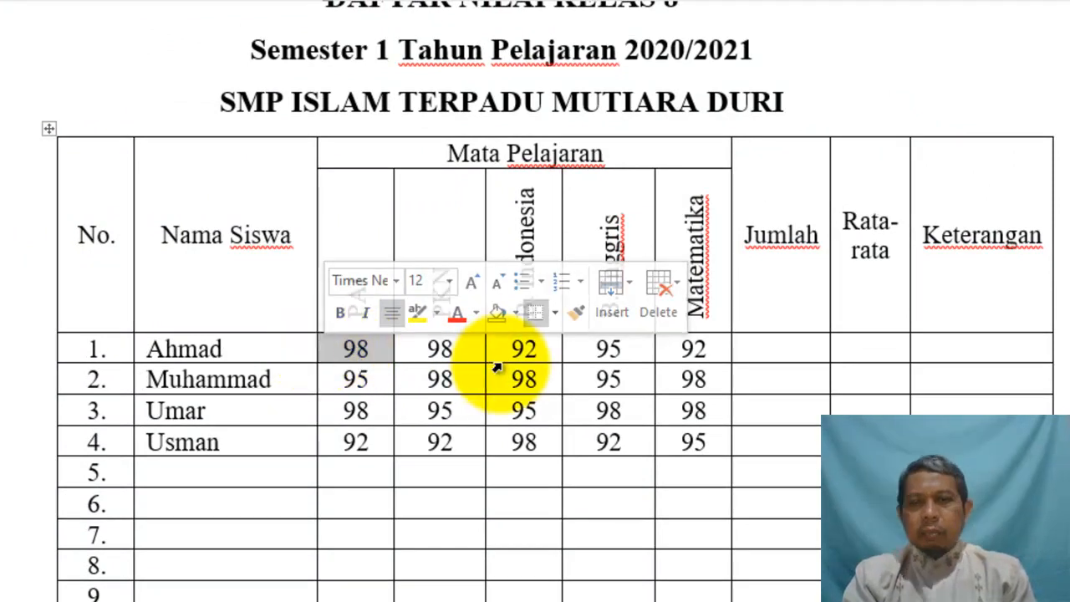
click(661, 355)
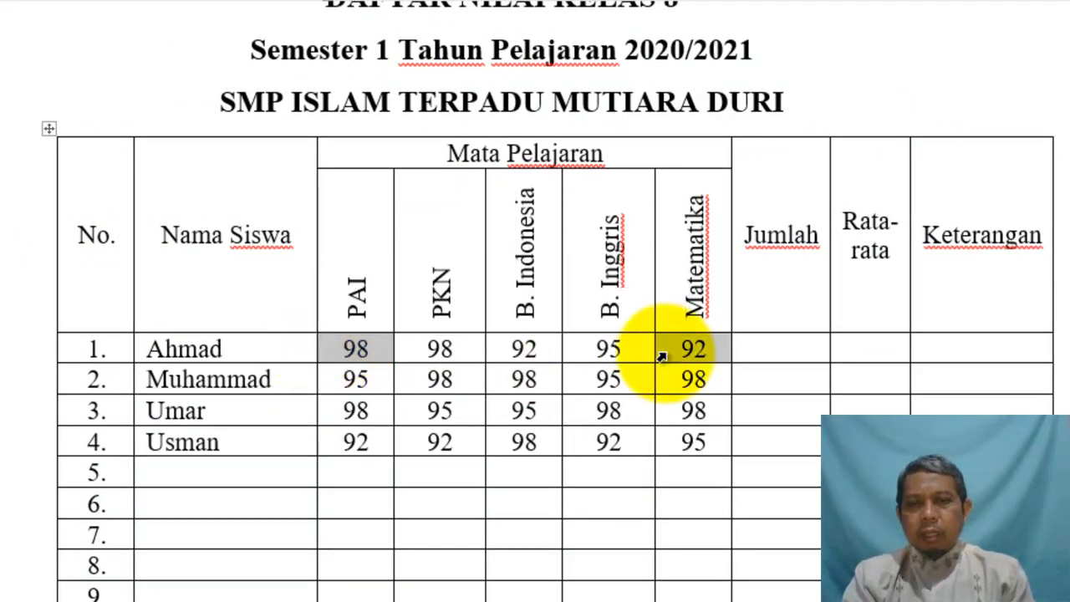
click(334, 349)
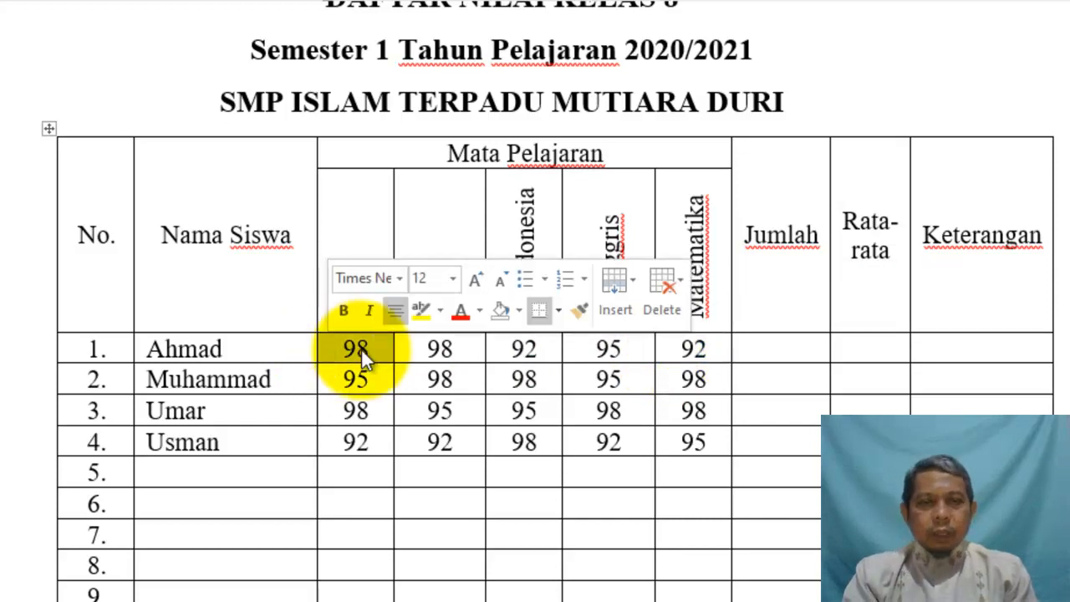
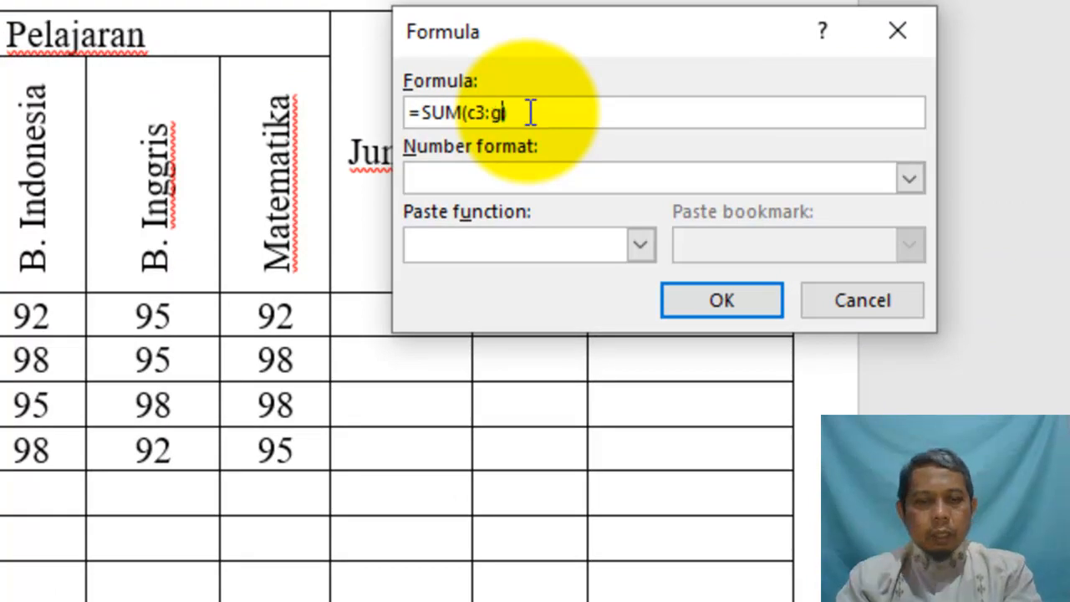
Complete the =SUM(c3:g3) formula so the first student's Jumlah cell shows 475
text(3)
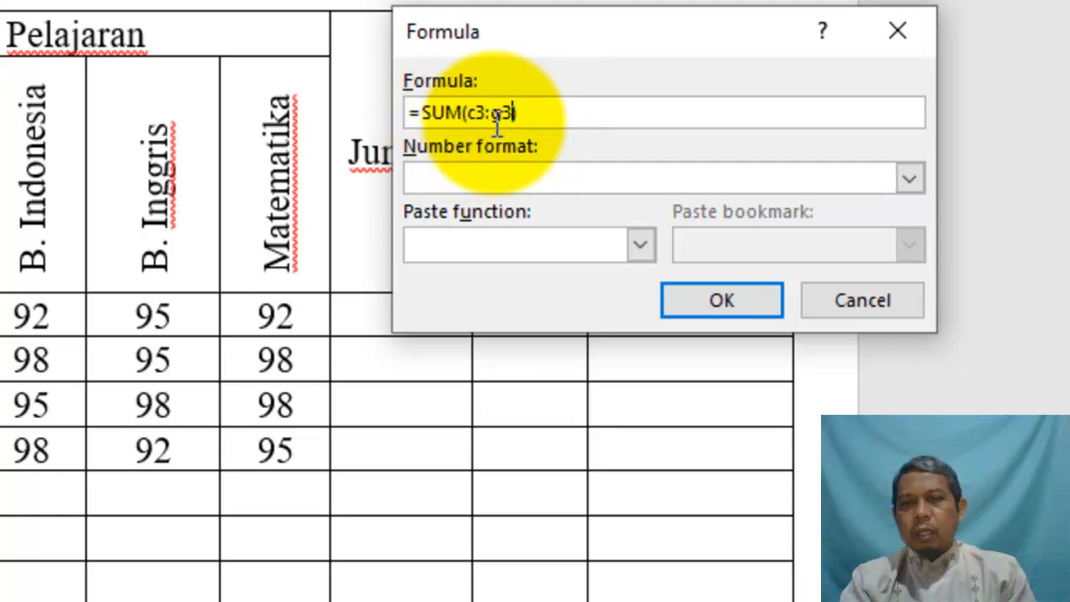
click(716, 305)
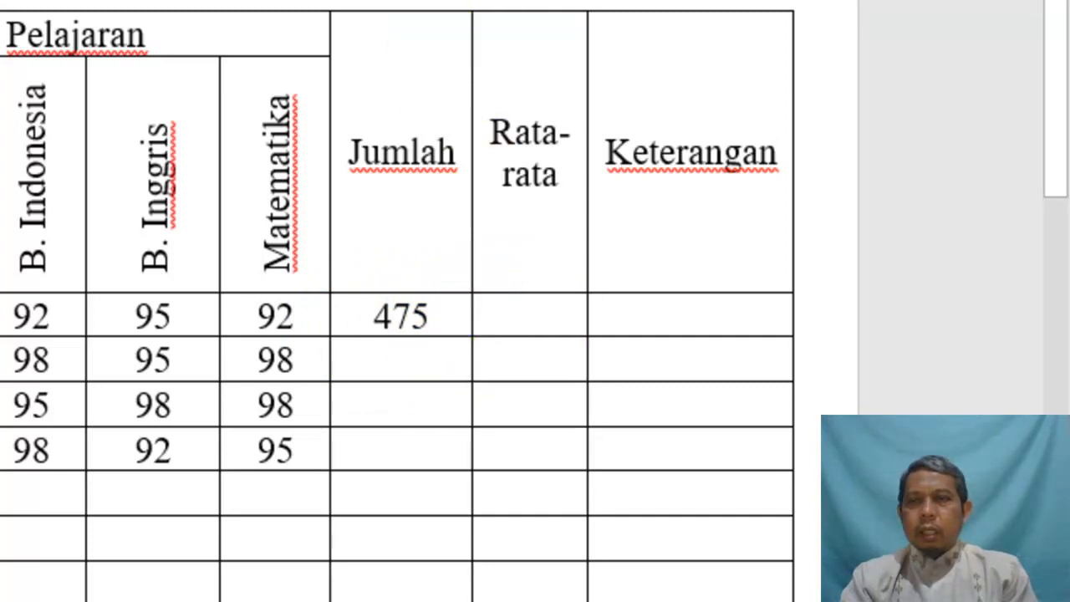
scroll(397, 301, up, 2)
Put =AVERAGE(c3:g3) in Ahmad's Rata-rata cell, showing 095, and widen the Keterangan column slightly
click(826, 105)
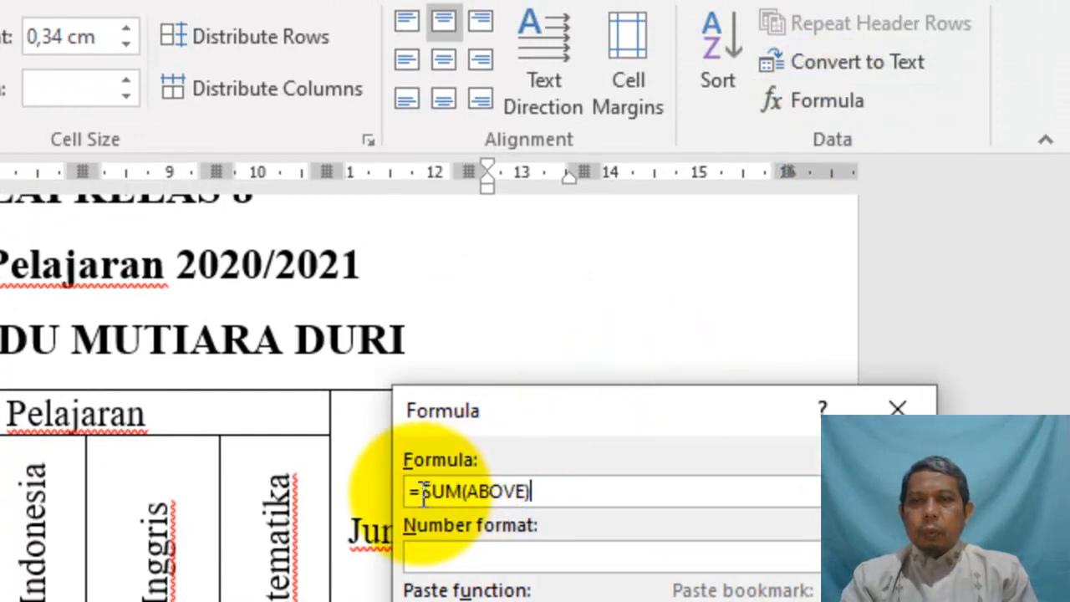
drag(417, 491, 585, 489)
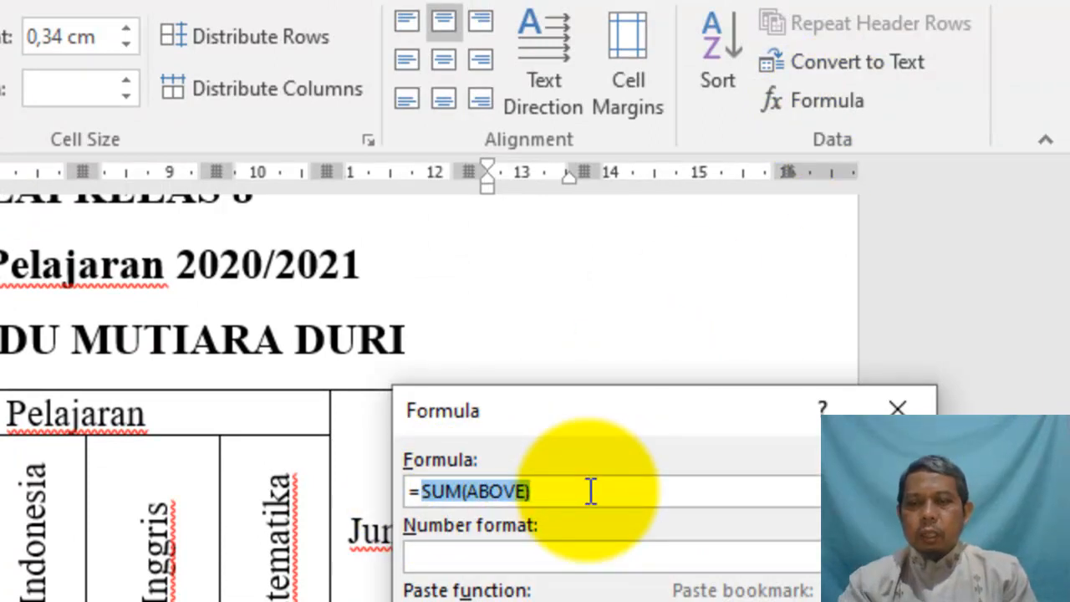
key(BackSpace)
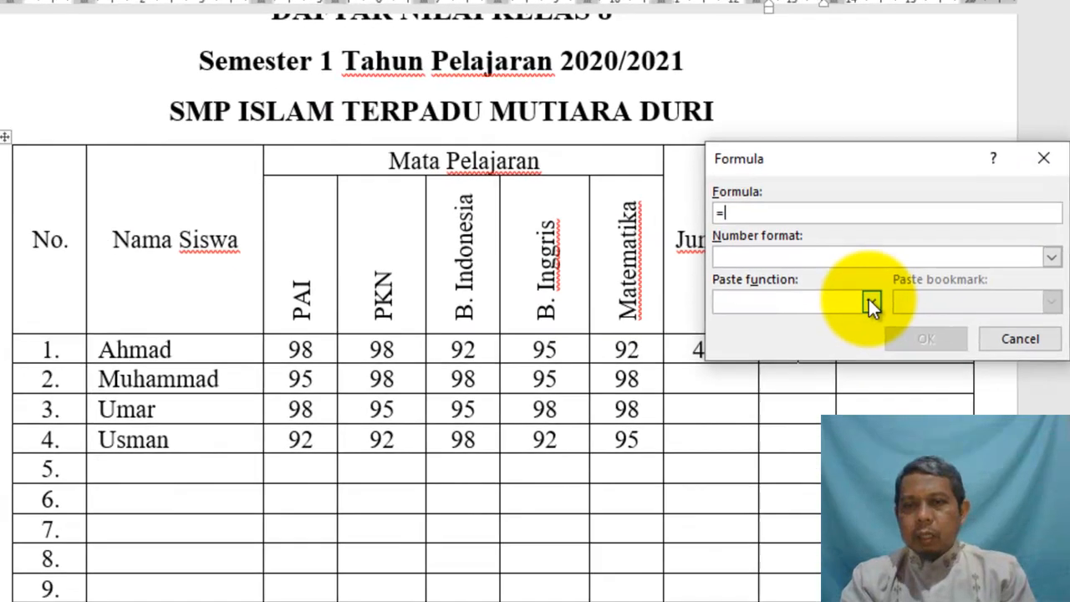
click(755, 464)
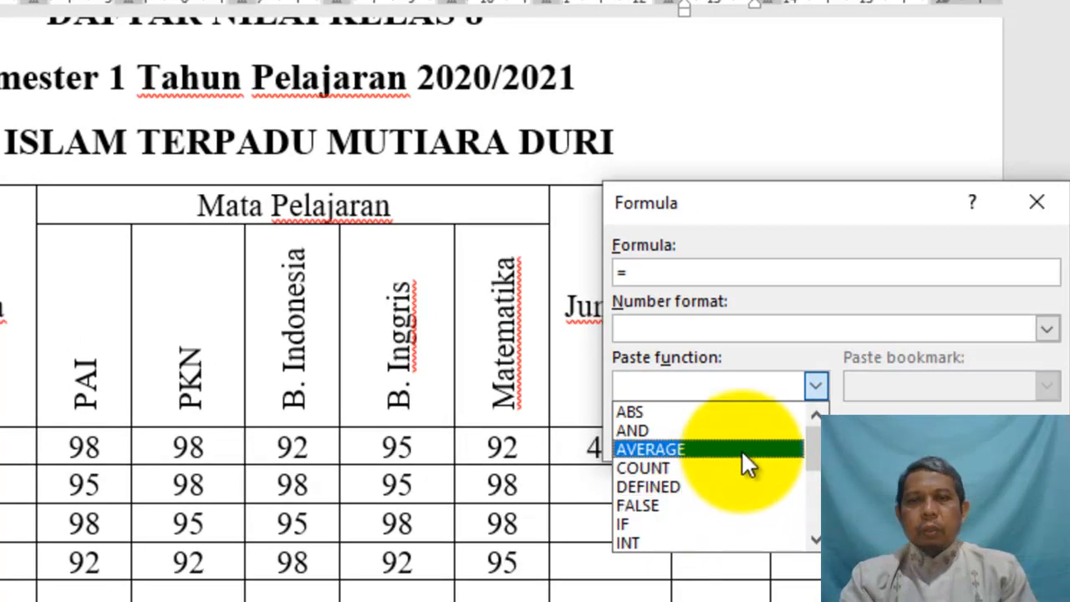
click(688, 449)
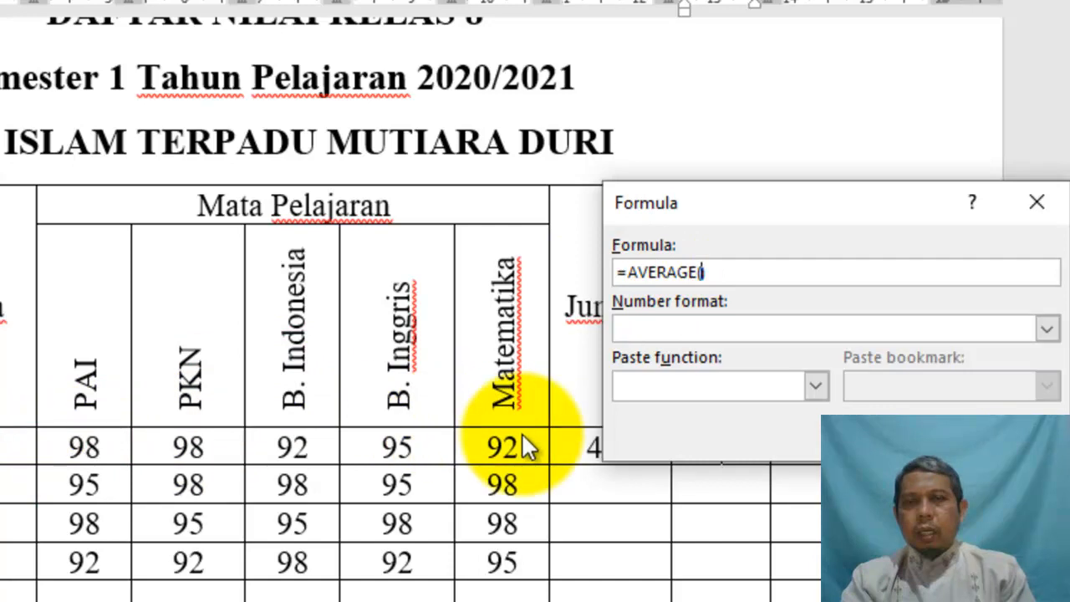
text(c3:)
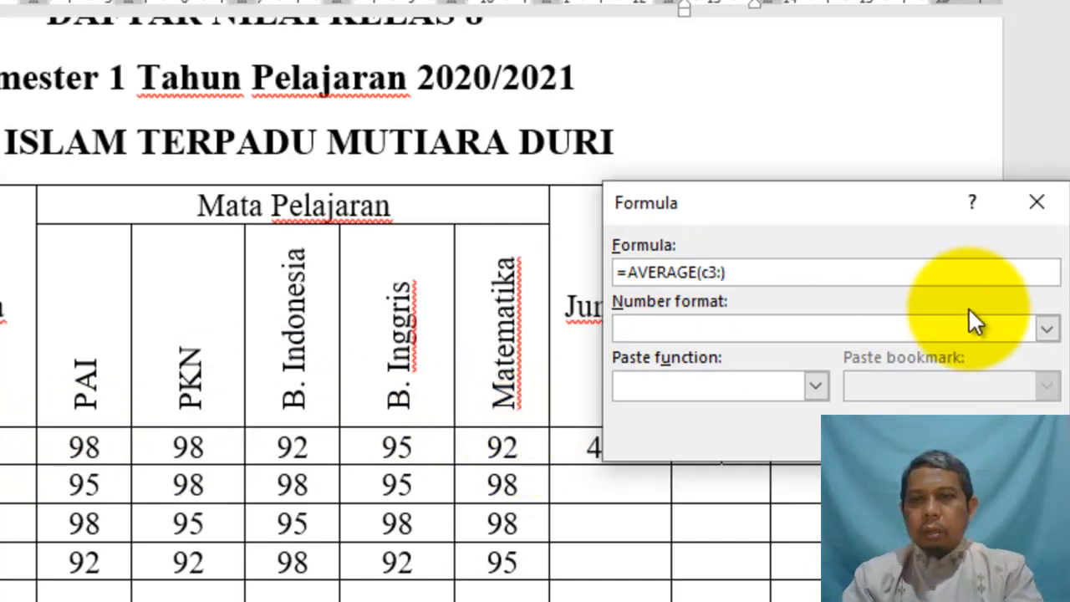
text(g3)
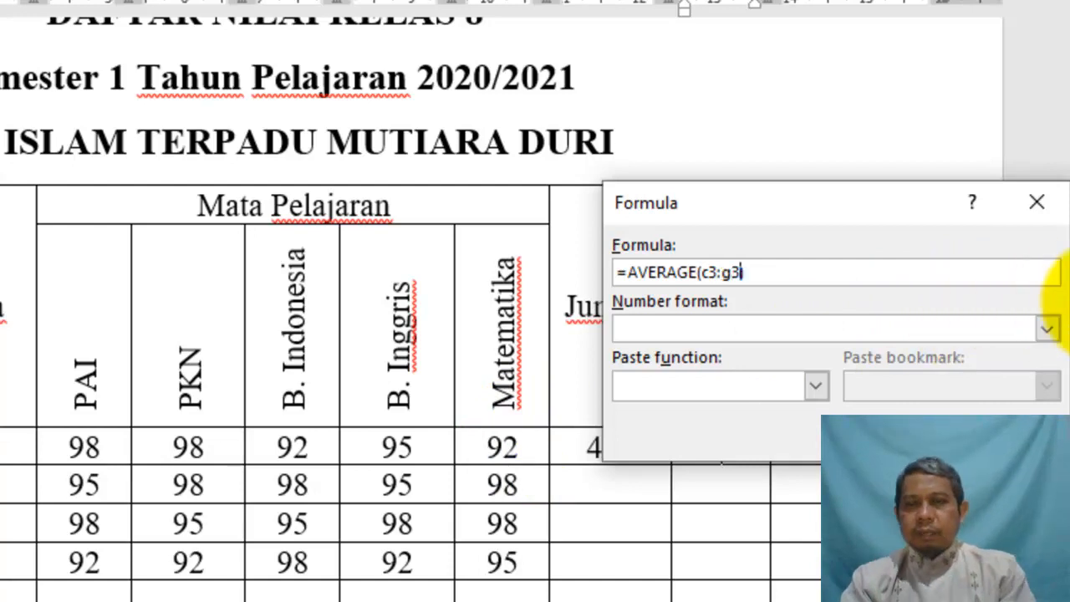
text())
key(Return)
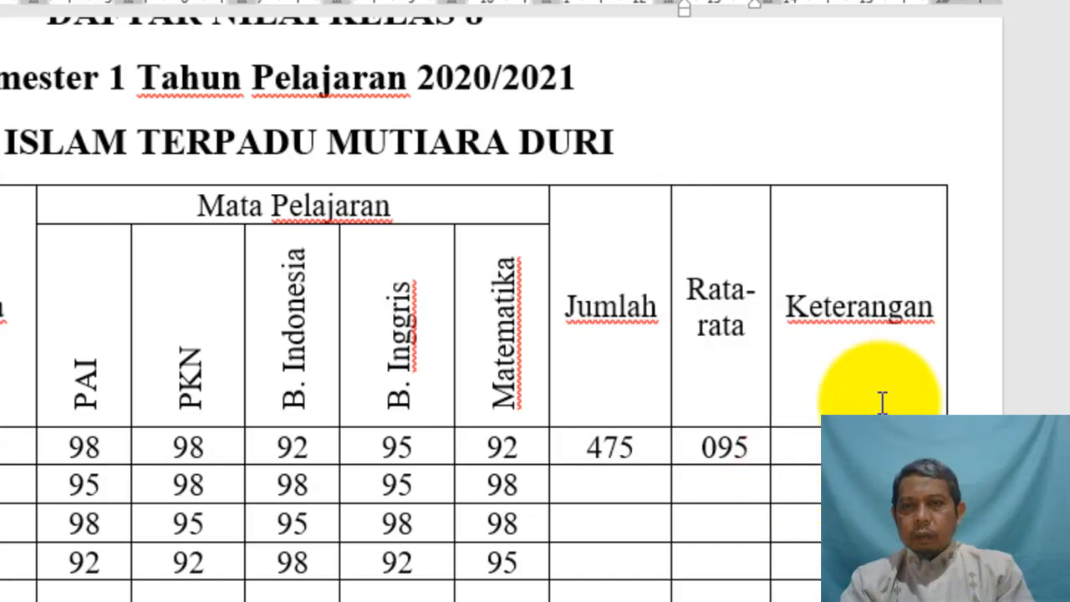
drag(769, 9, 792, 8)
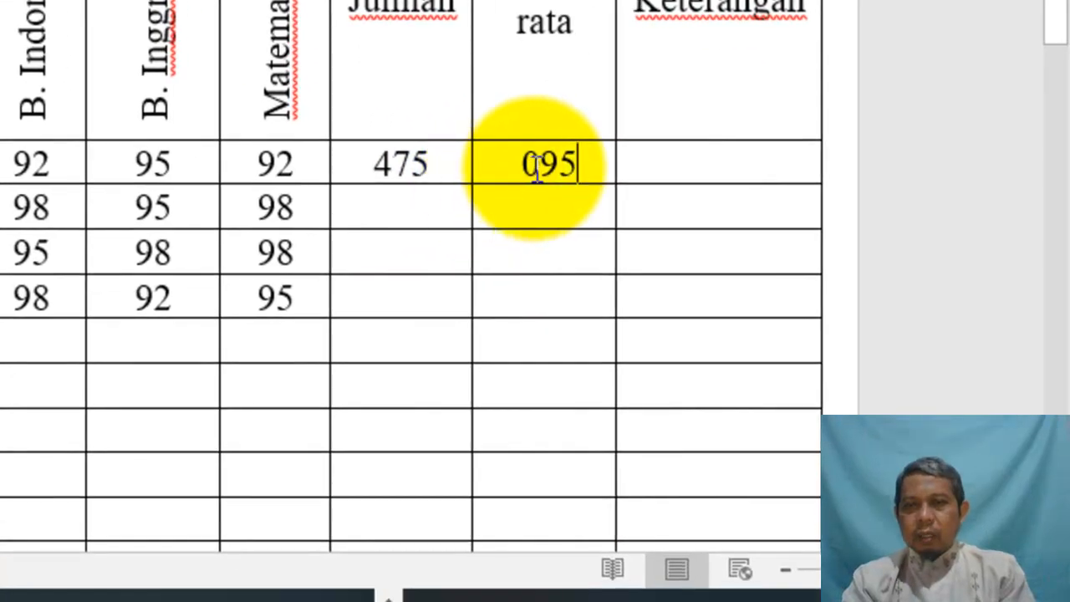
Sum Muhammad's grades with =SUM(c4:g4) so his Jumlah cell shows 484
double_click(544, 162)
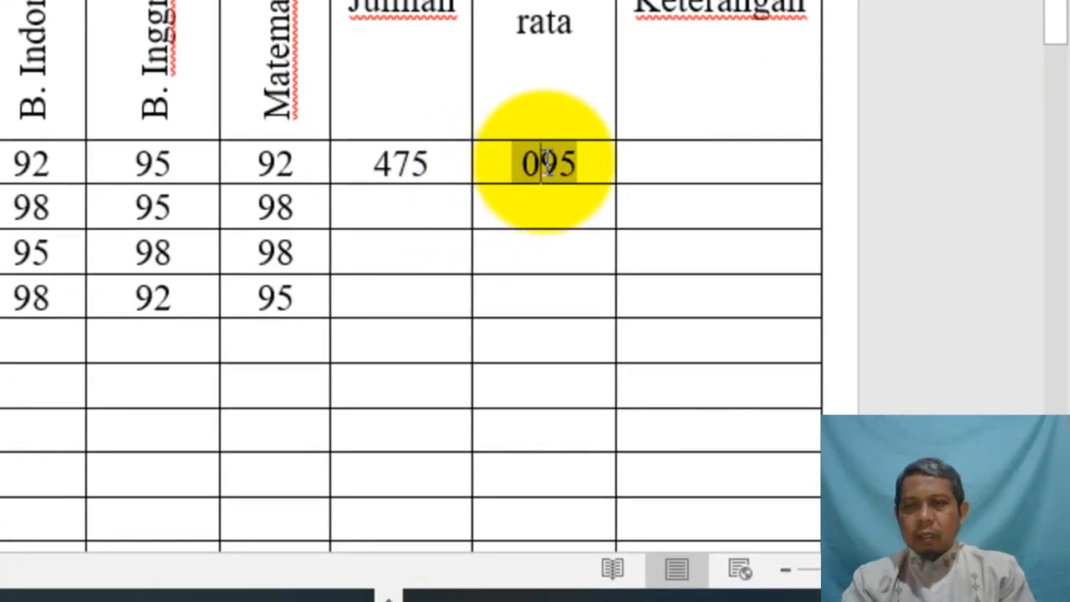
double_click(399, 163)
click(397, 209)
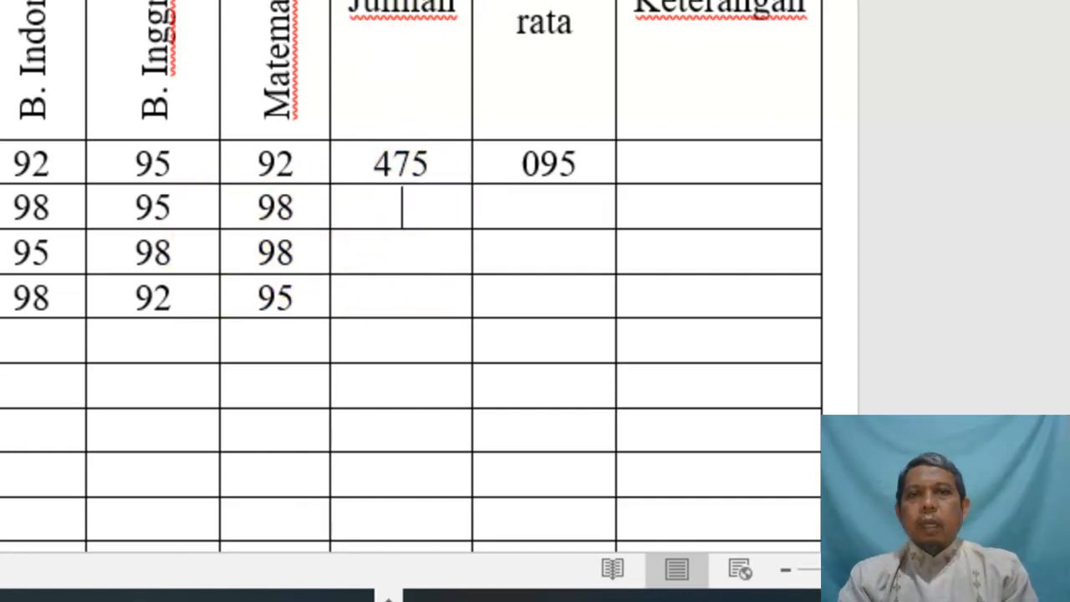
click(825, 107)
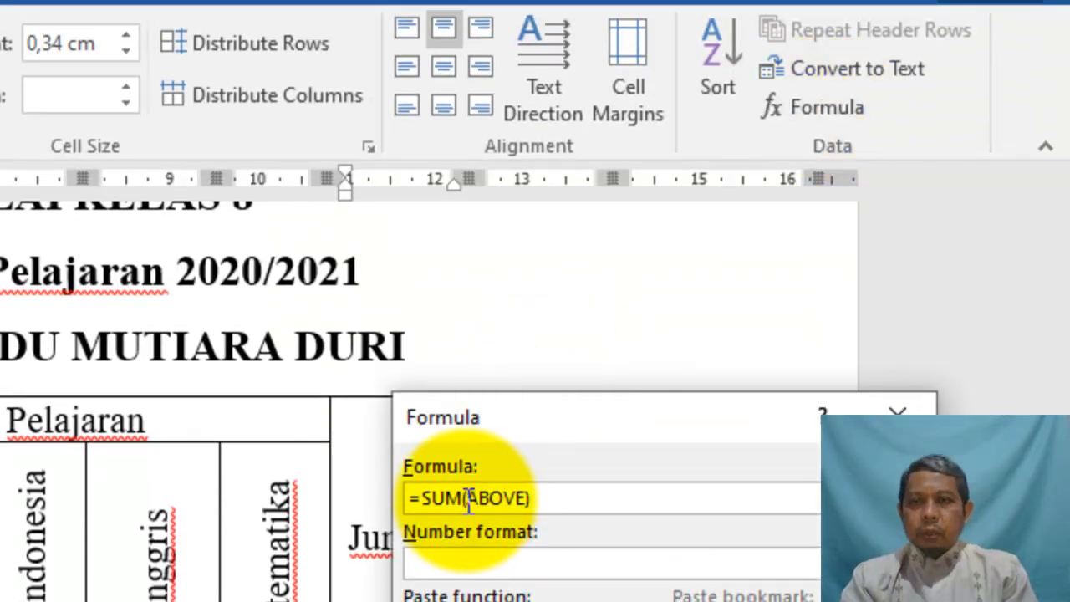
drag(469, 499, 524, 499)
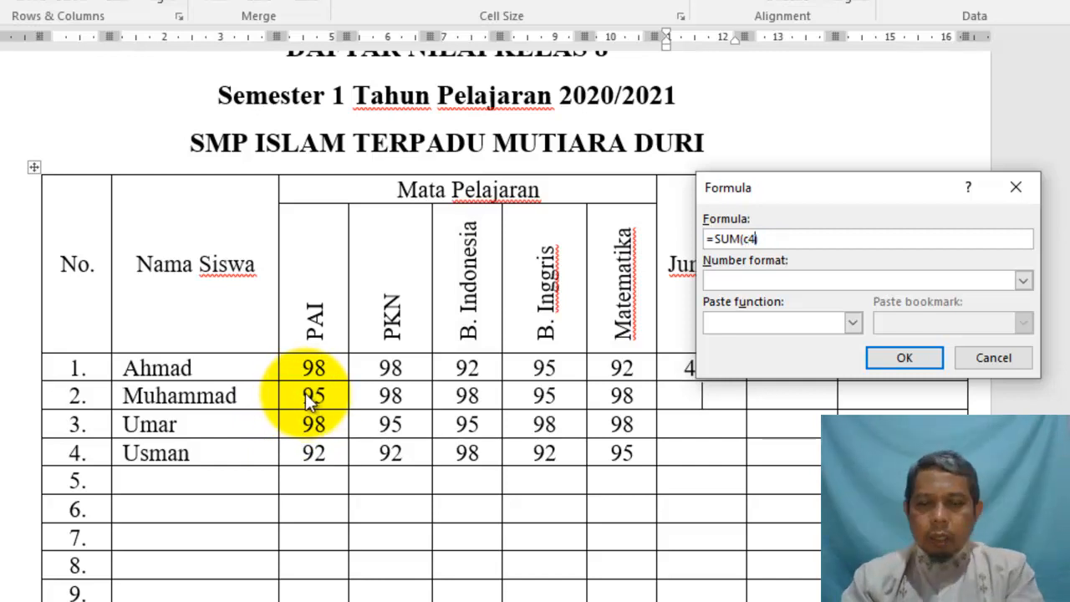
text(:)
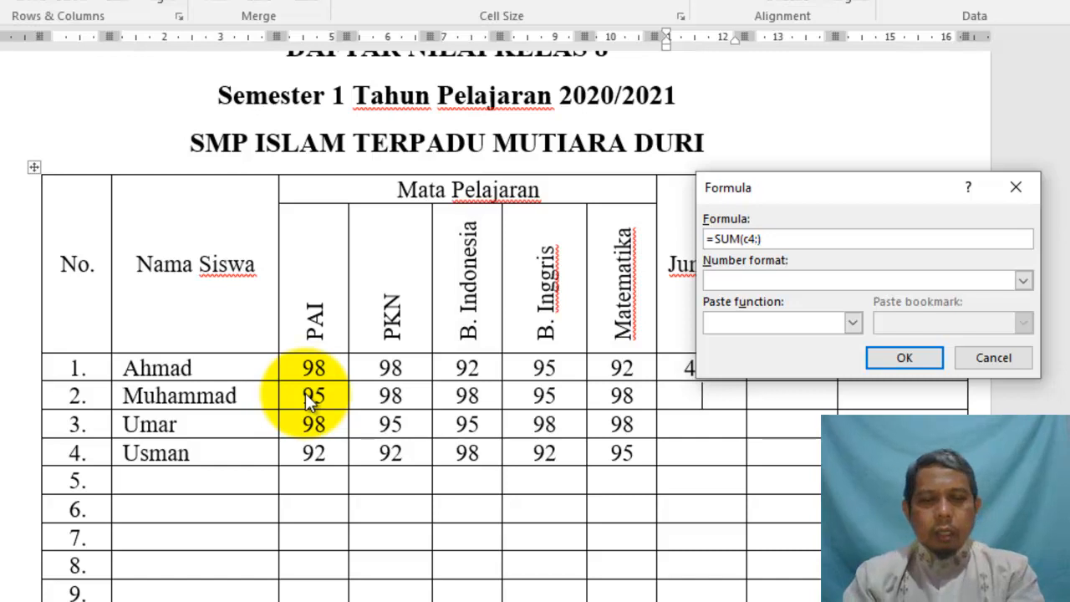
text(g4)
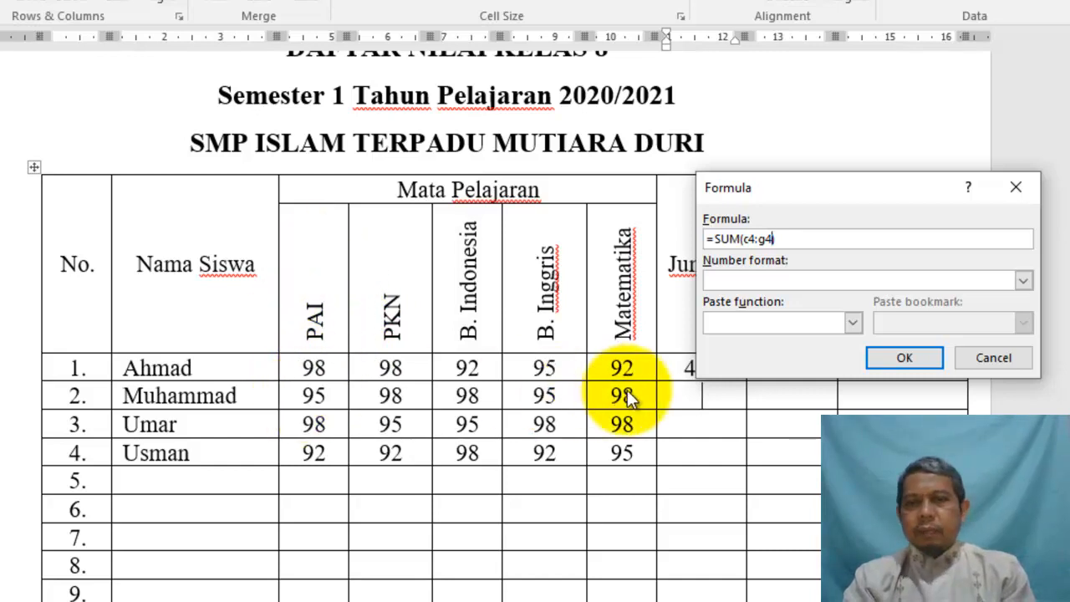
click(893, 359)
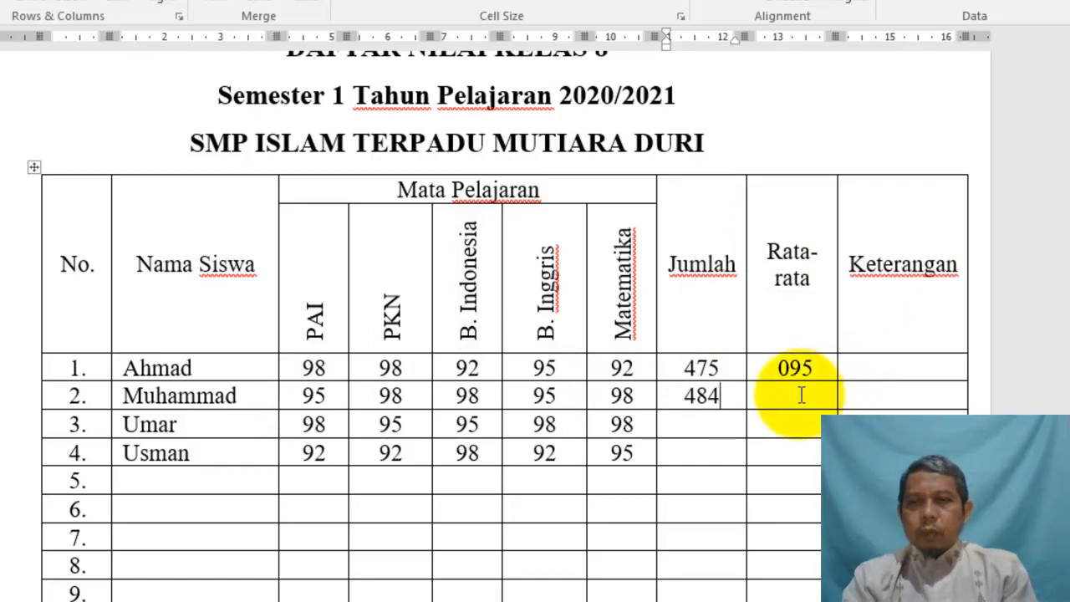
click(804, 397)
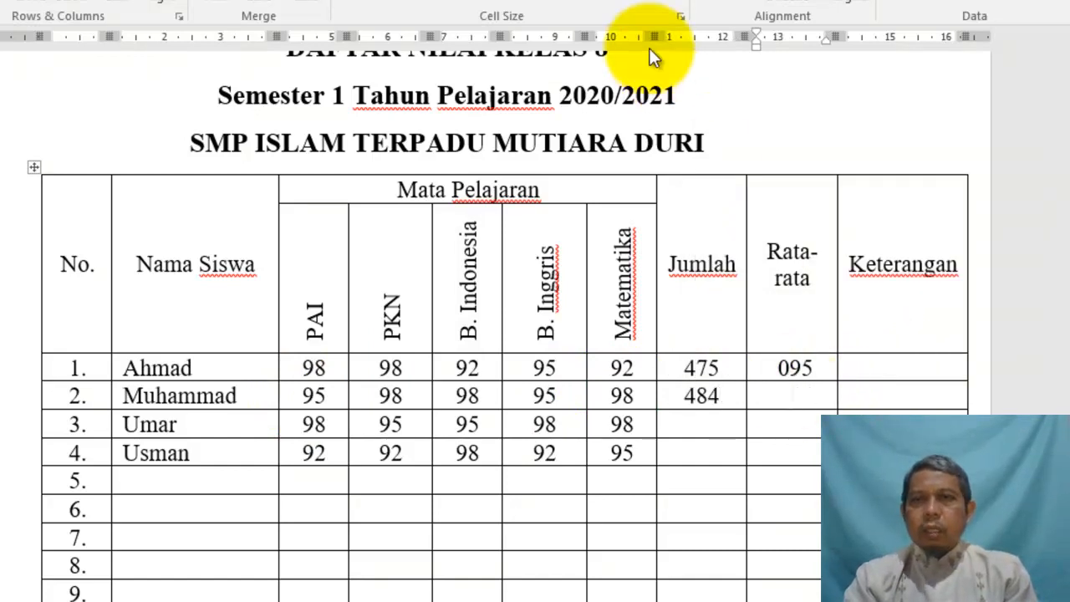
Enter =AVERAGE(c4:g4) in Muhammad's Rata-rata cell, giving 097
click(951, 5)
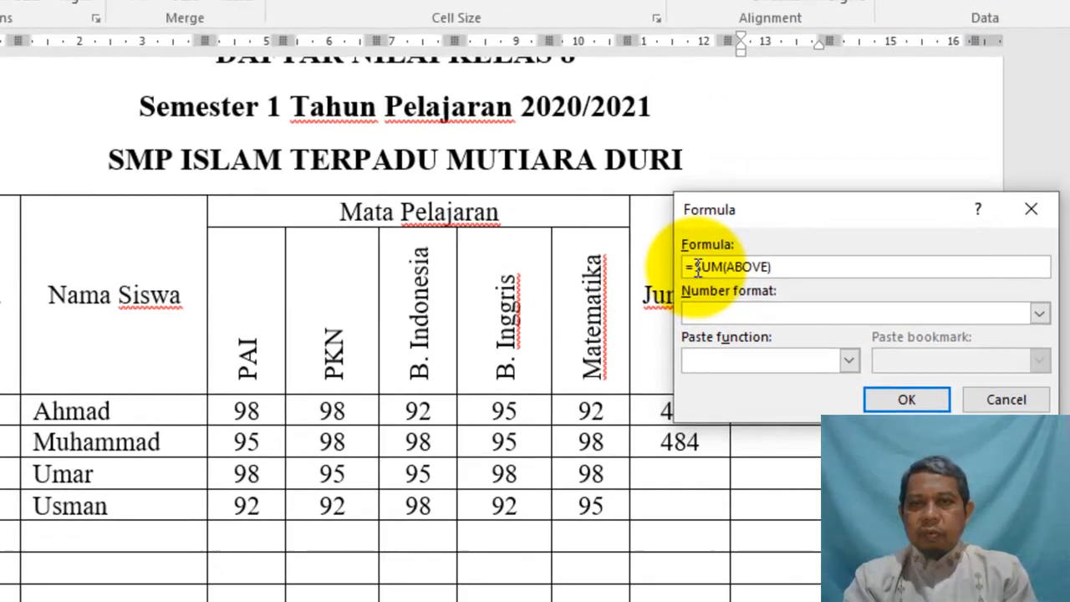
drag(713, 239, 827, 244)
key(BackSpace)
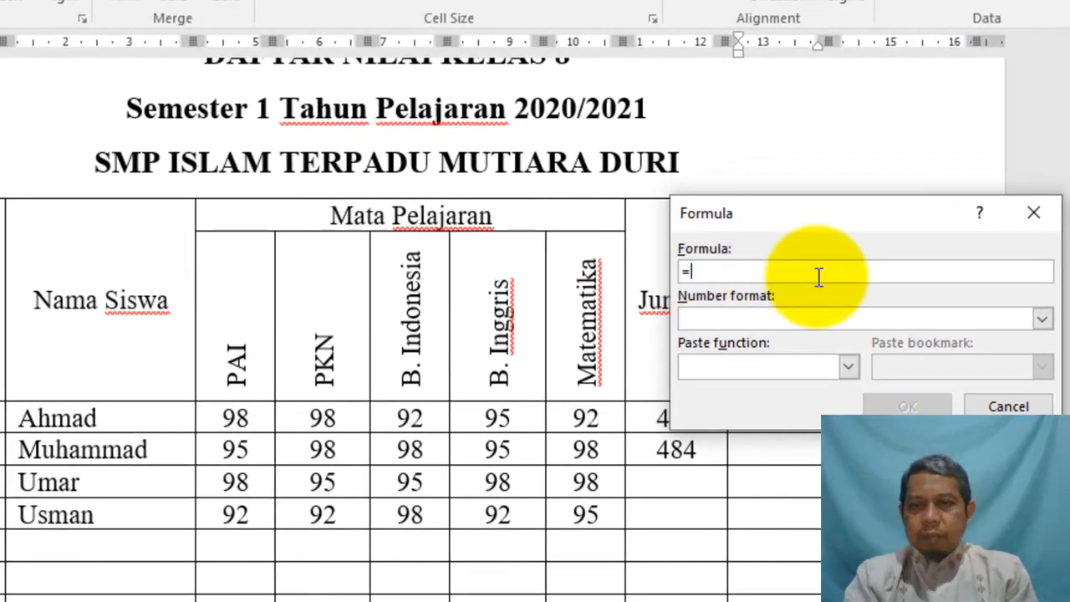
click(790, 364)
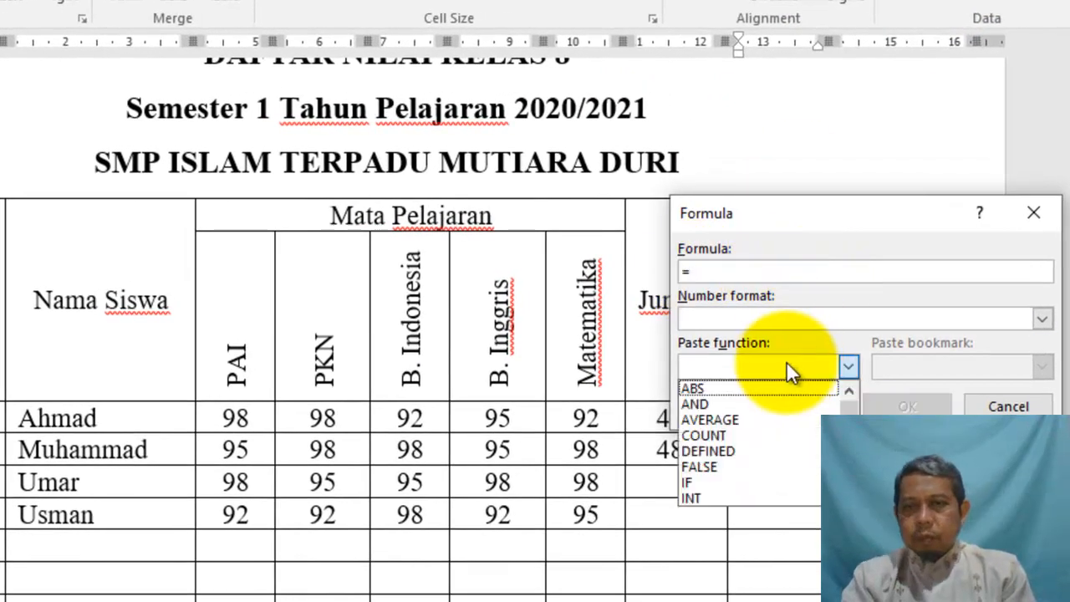
click(755, 418)
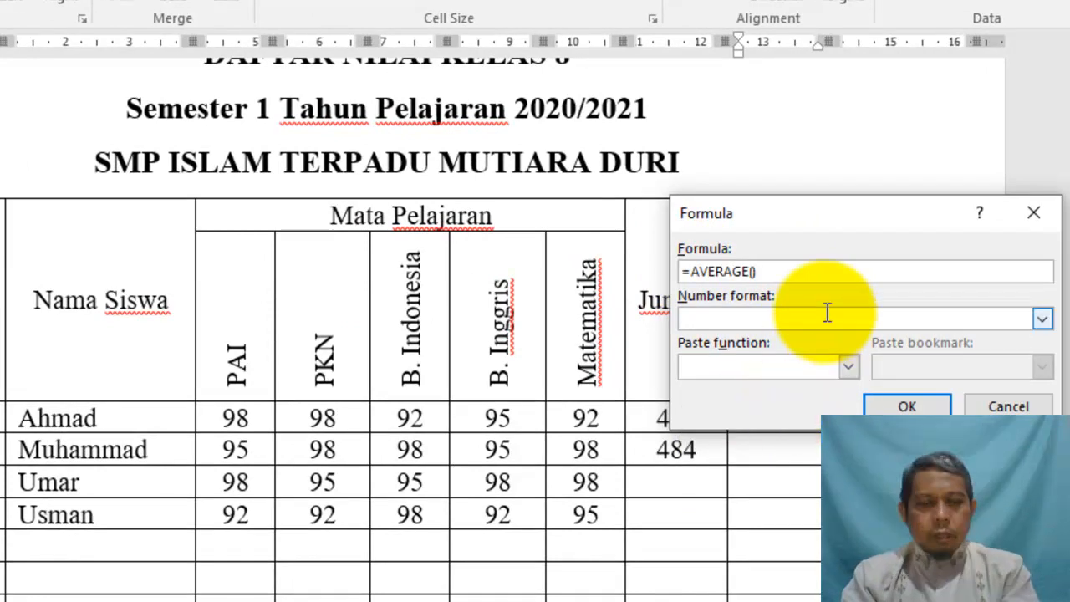
text(d)
text(4:))
text(4:g4)
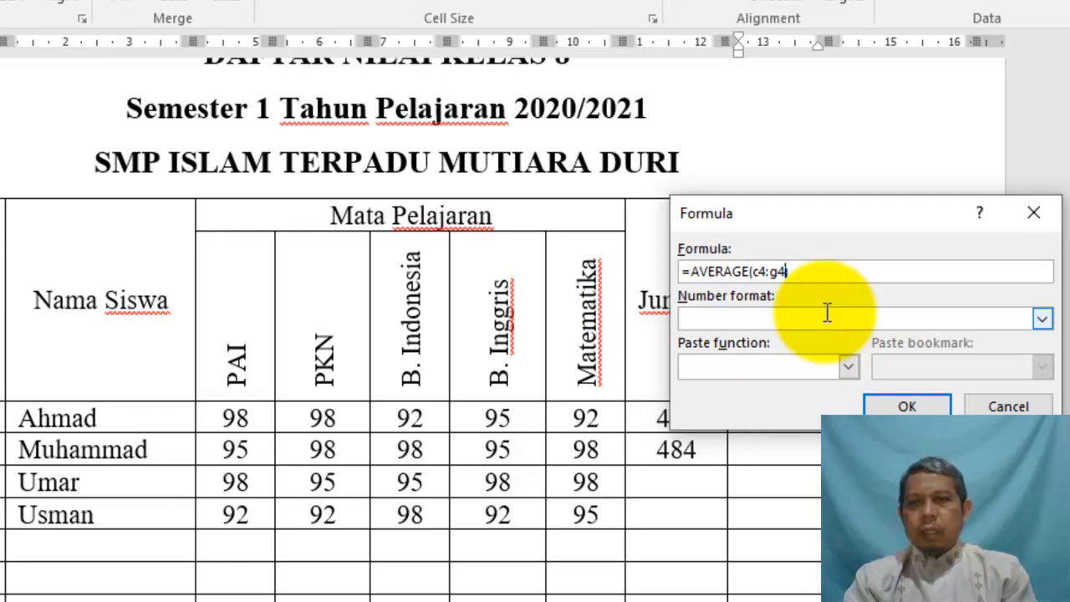
click(910, 407)
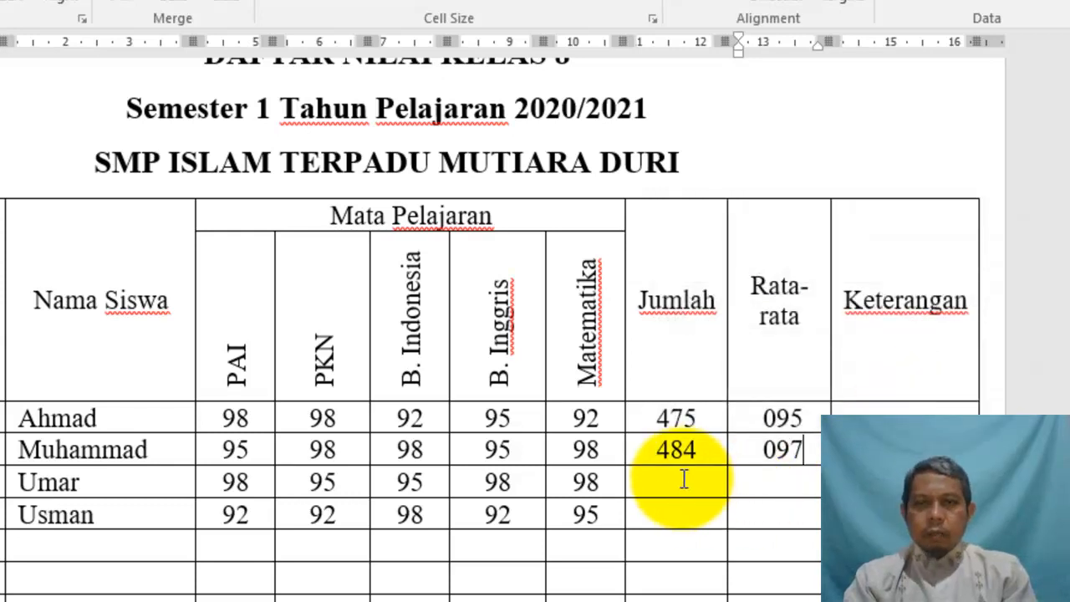
click(684, 478)
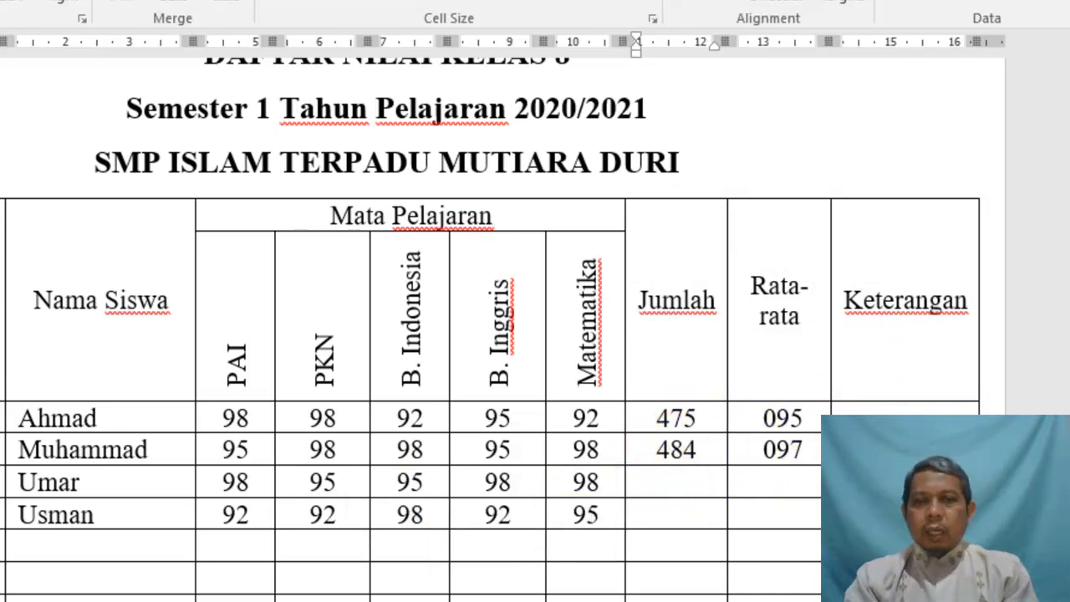
Fill in the PAI scores from row 5 down (typed 989095, then 92, 9, 95 and 959598)
scroll(493, 335, down, 5)
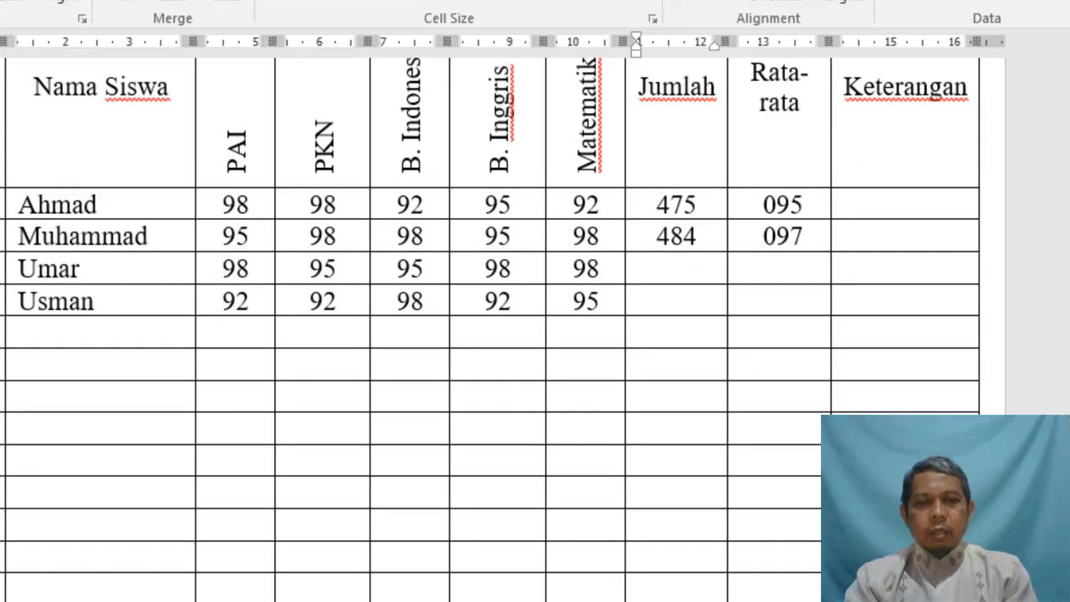
scroll(493, 334, down, 1)
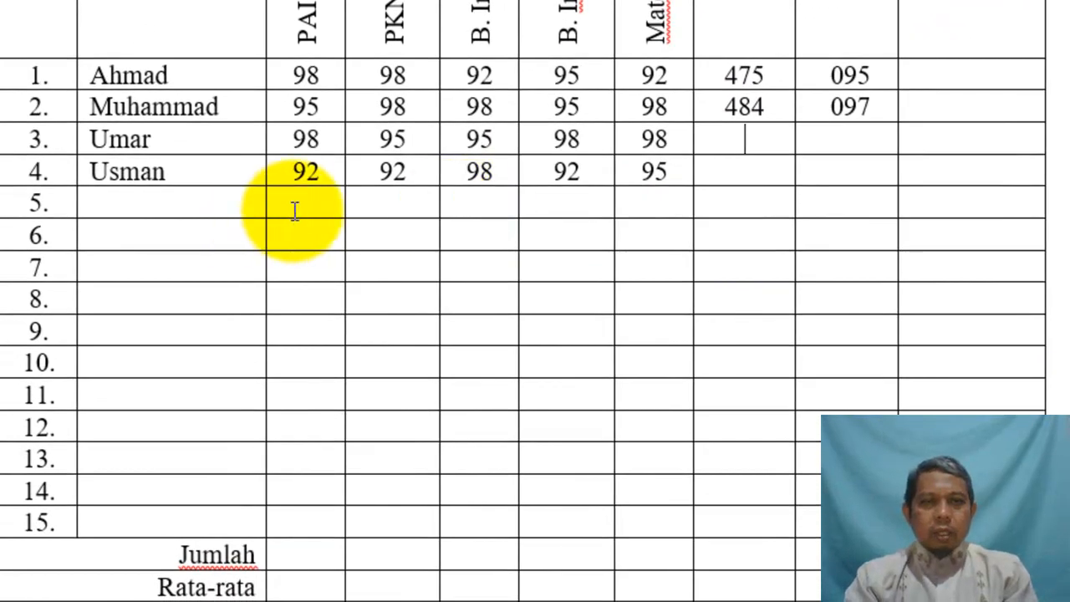
click(294, 211)
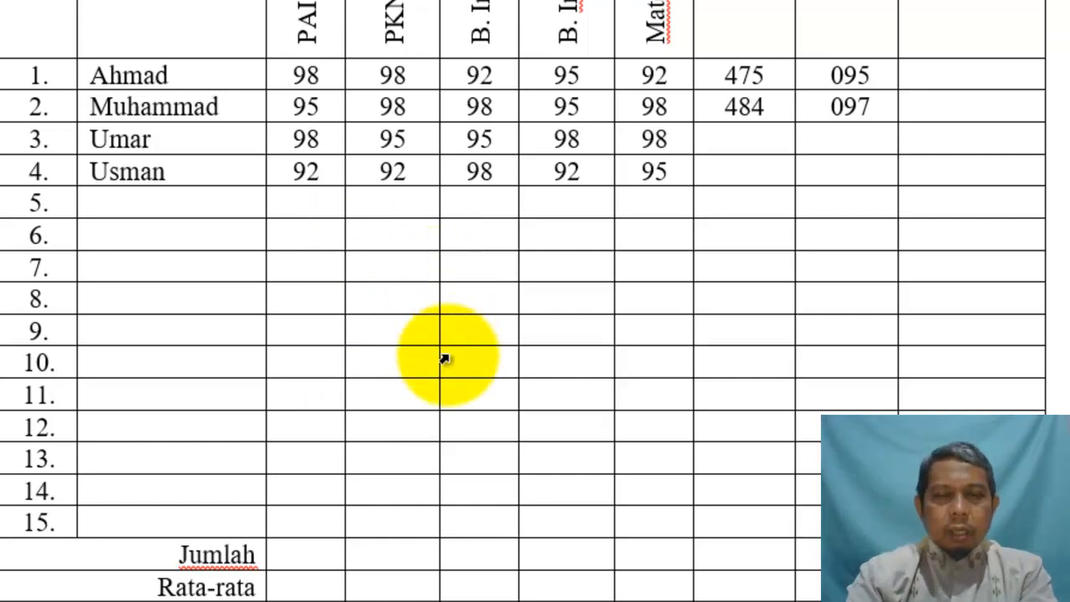
text(98)
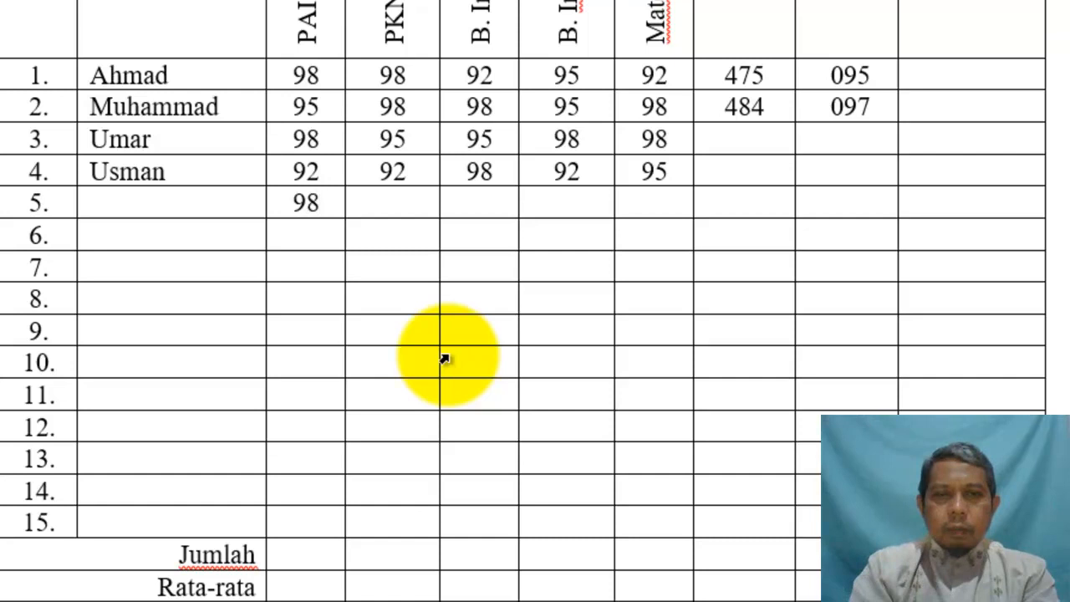
text(90)
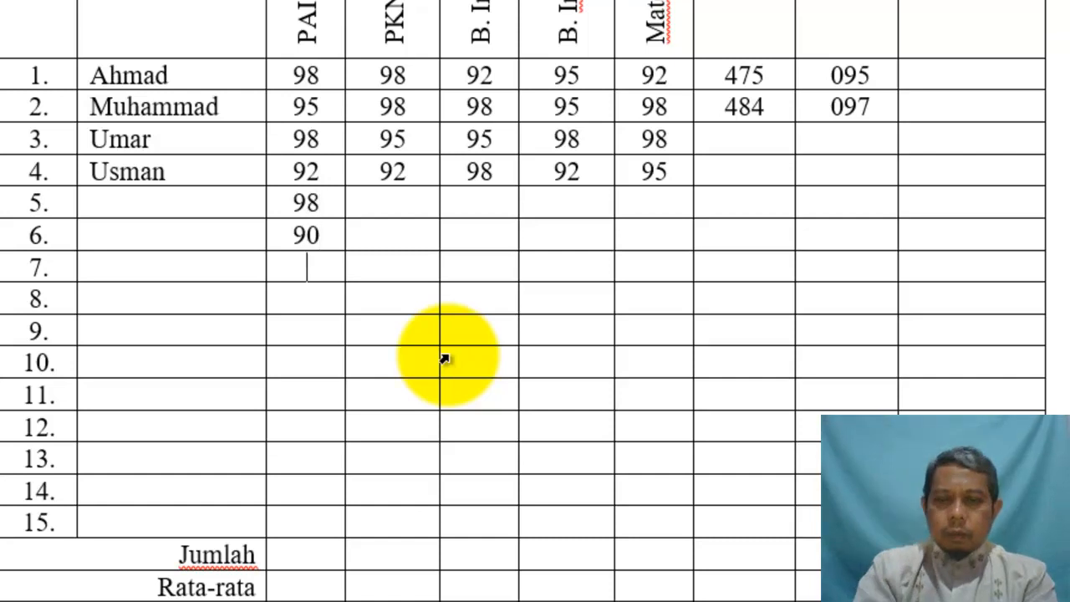
text(9)
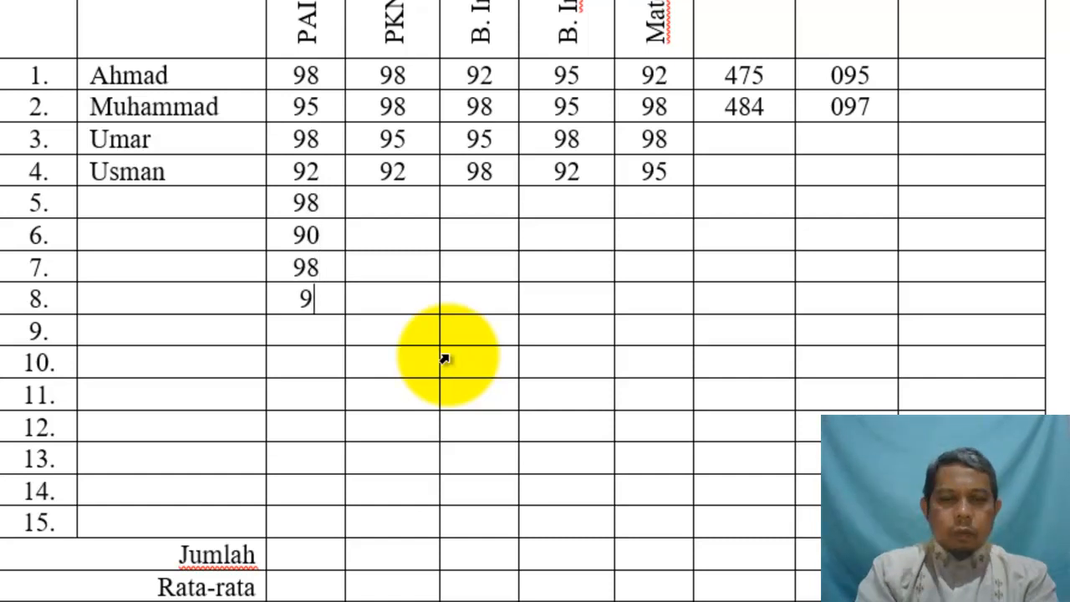
text(5)
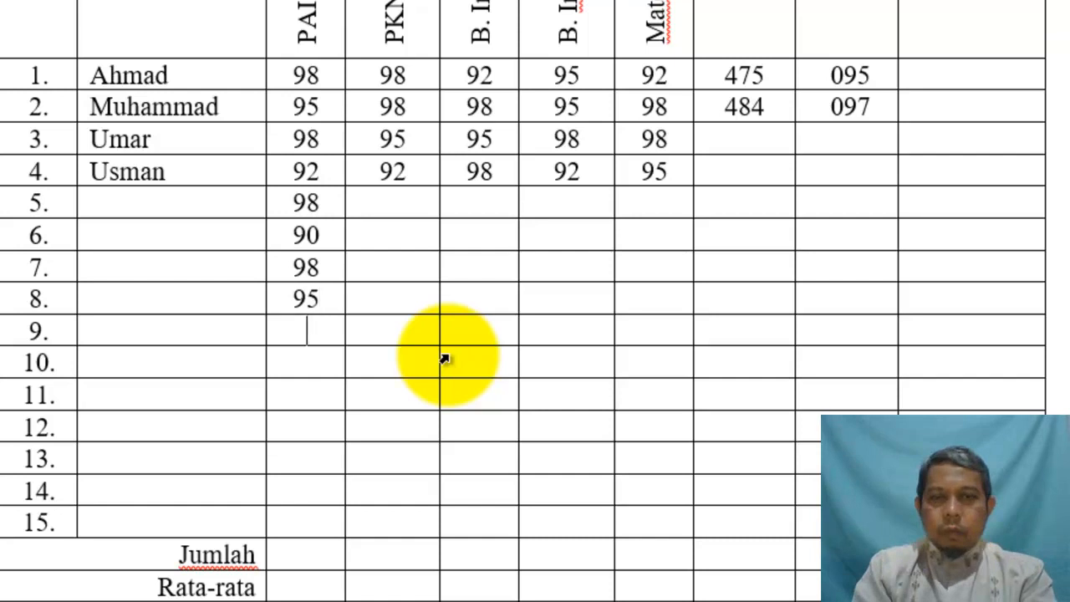
key(Down)
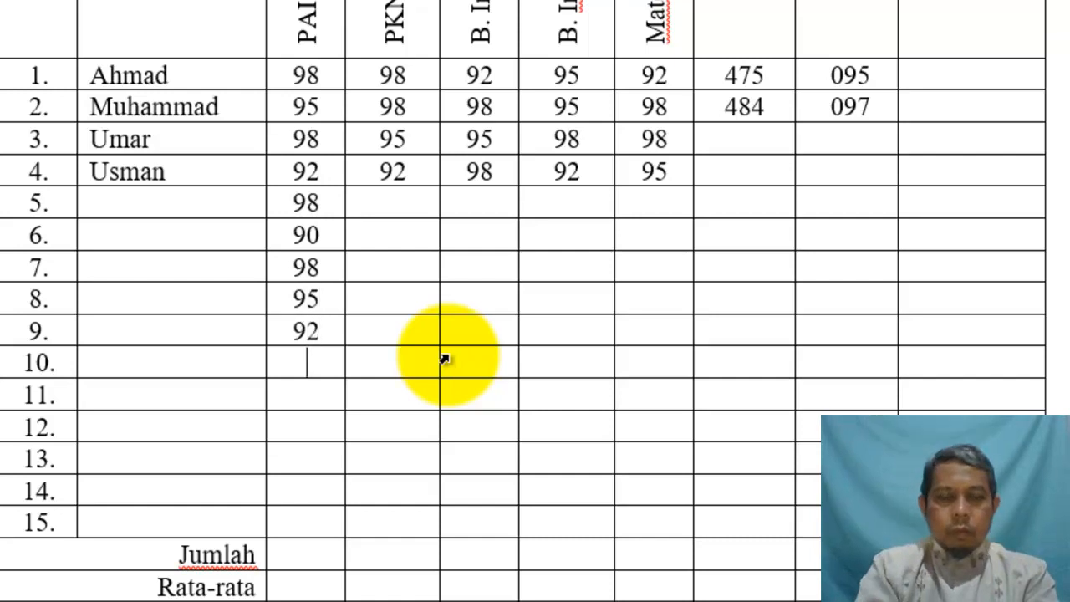
text(92)
key(Down)
text(9)
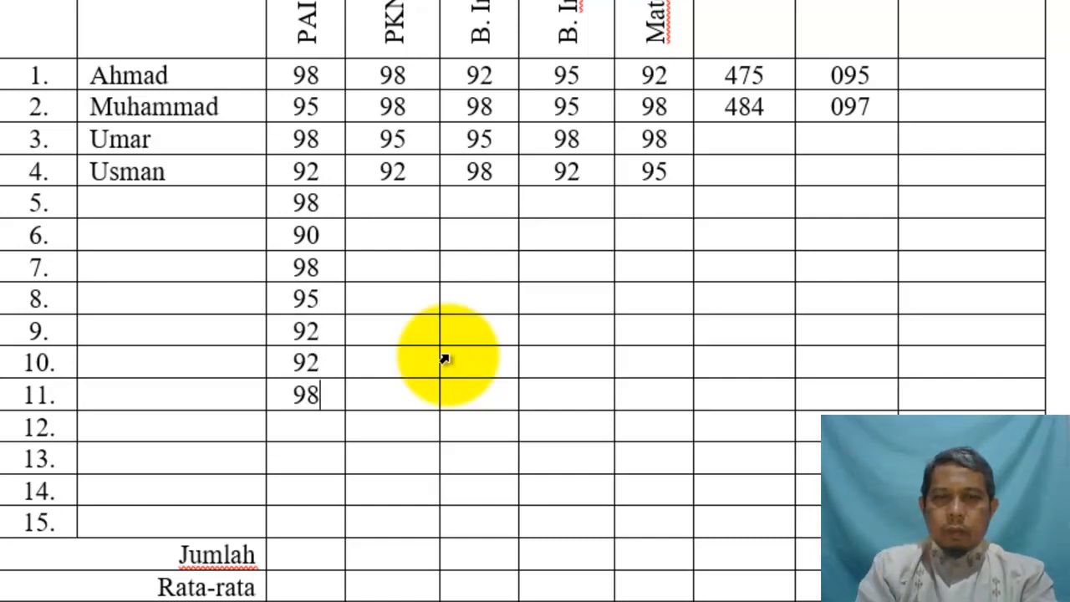
key(Down)
text(95)
key(Down)
text(95)
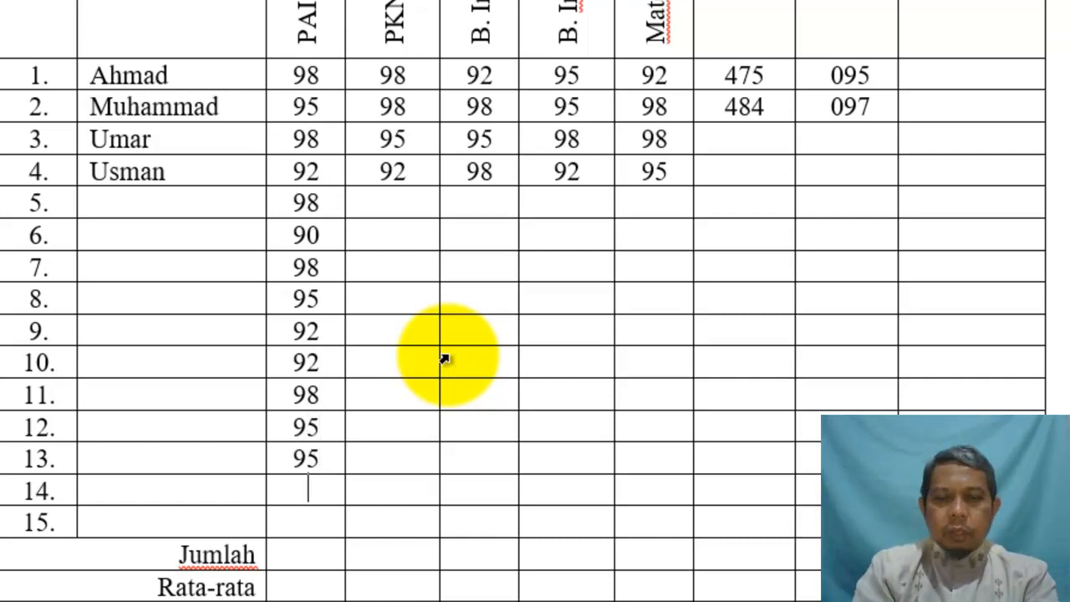
text(95)
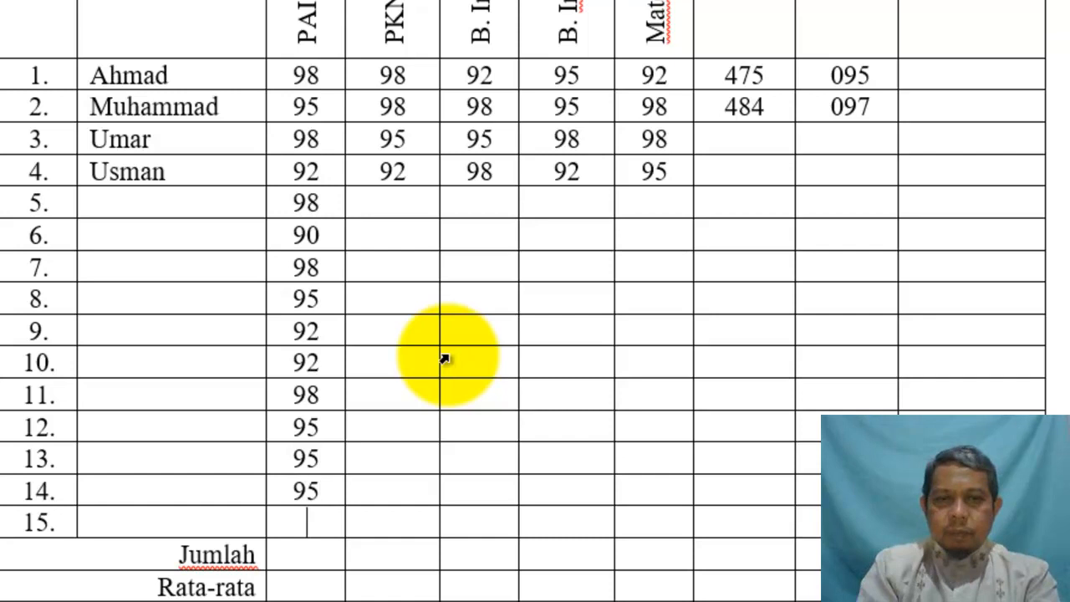
text(98)
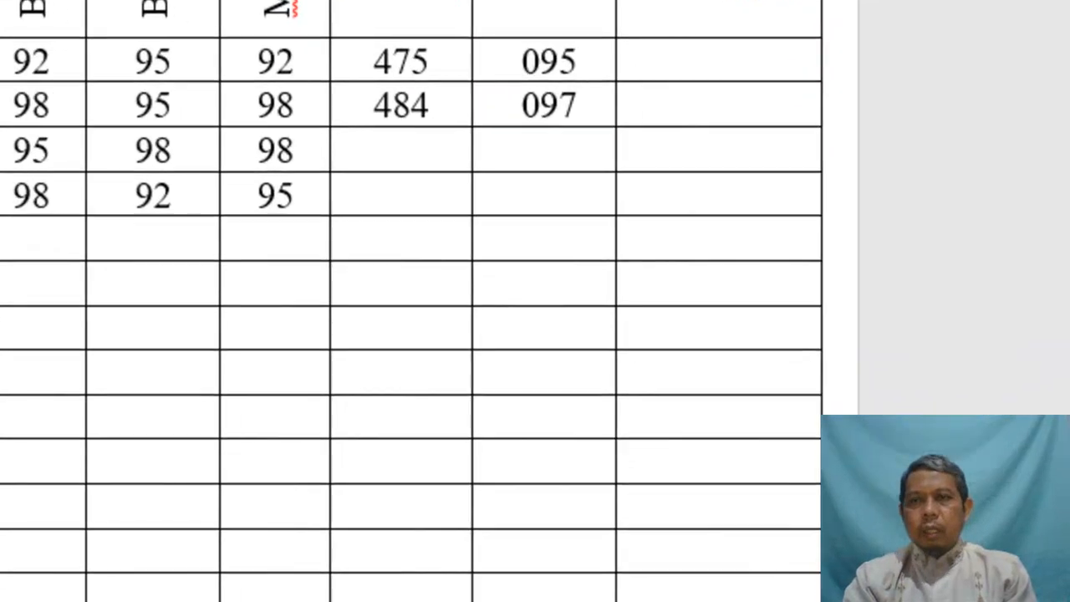
Try the Formula dialog, cancel it, and select PAI scores and subject headers to check the range
click(844, 2)
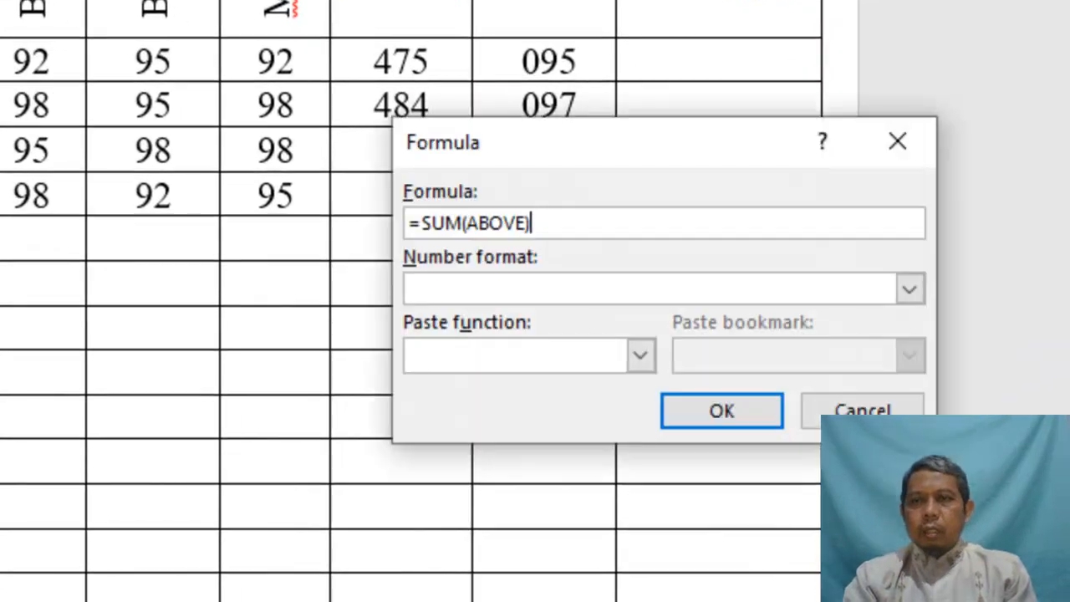
drag(536, 133, 524, 255)
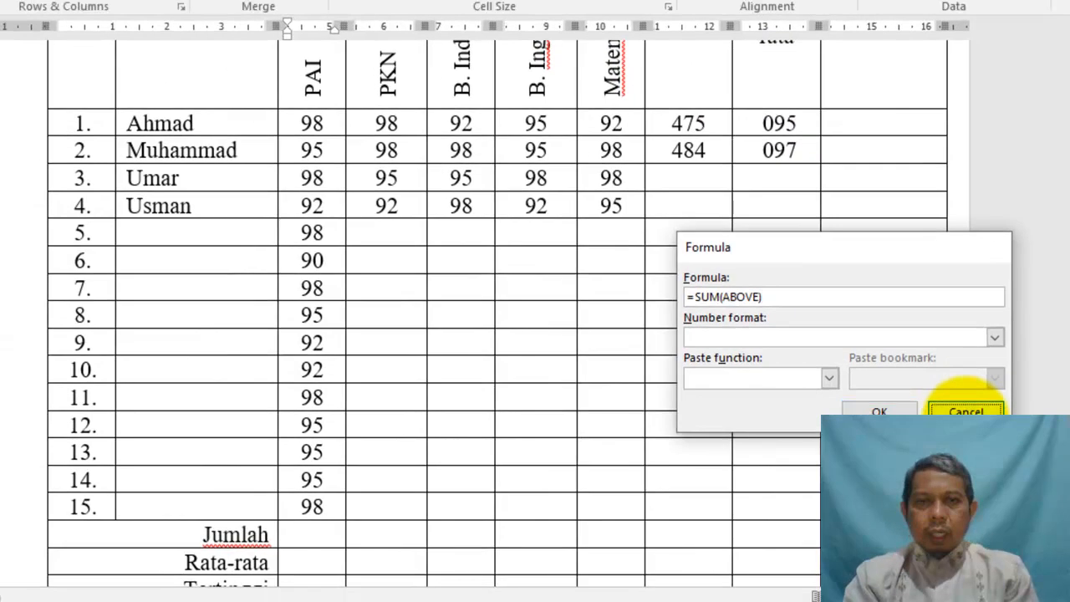
click(865, 512)
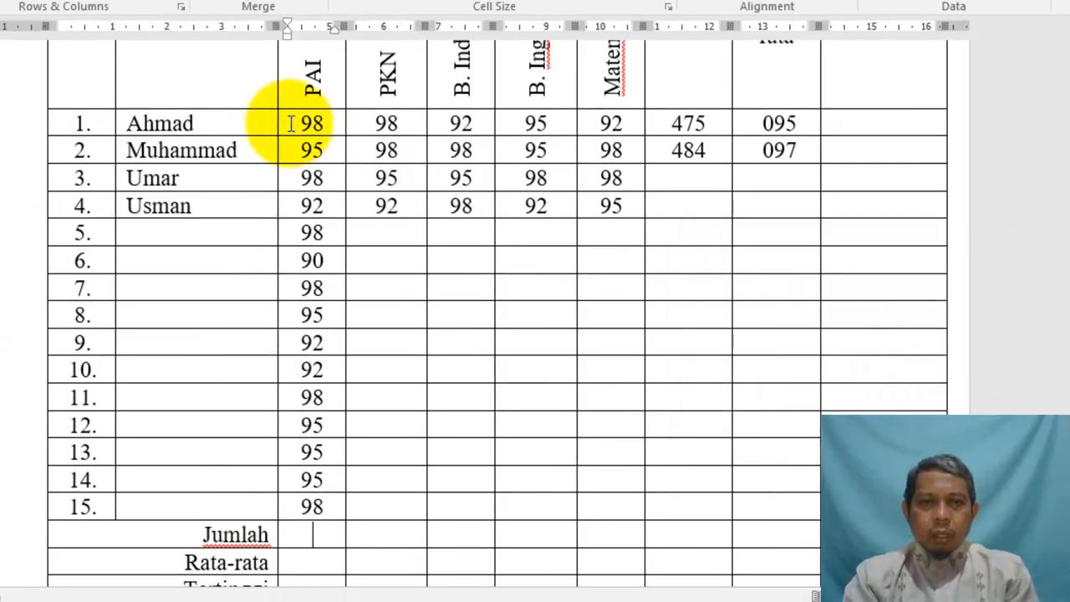
drag(283, 125, 309, 506)
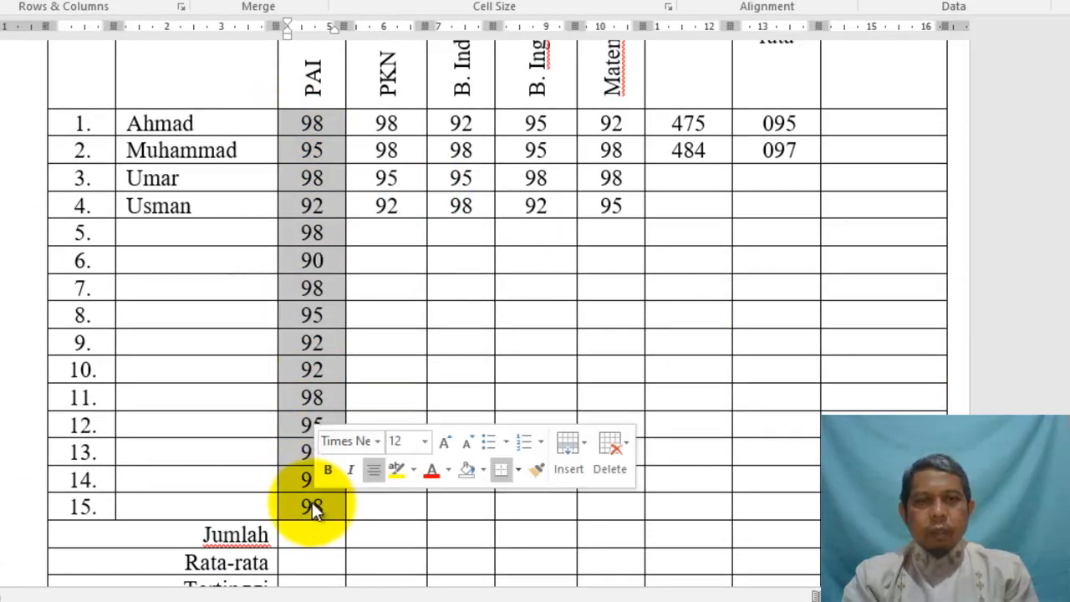
click(293, 123)
click(284, 125)
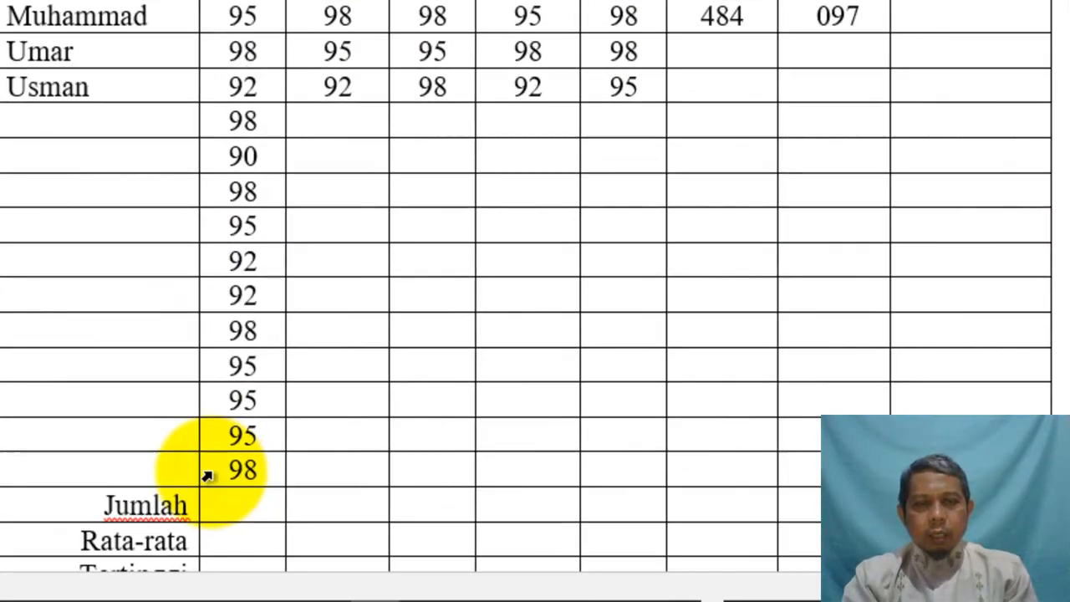
click(207, 475)
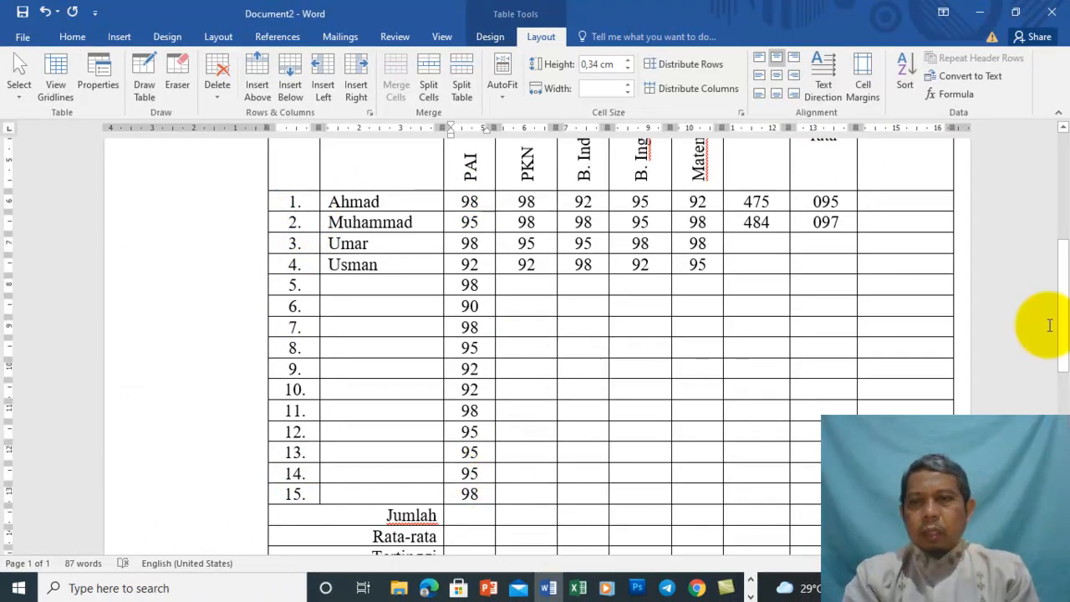
scroll(1048, 283, up, 4)
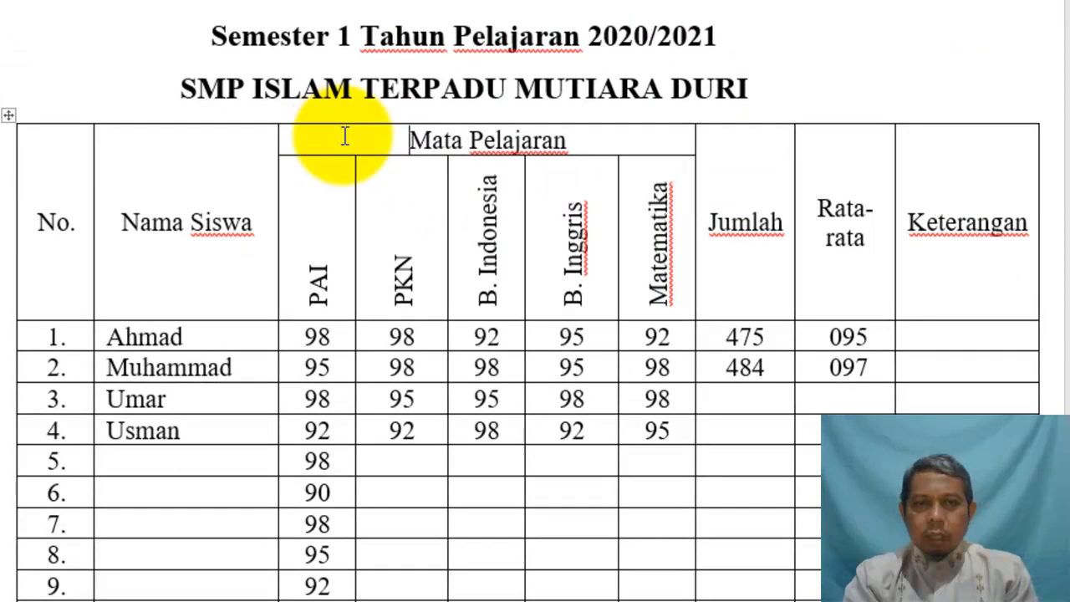
drag(488, 231, 605, 238)
drag(327, 231, 651, 263)
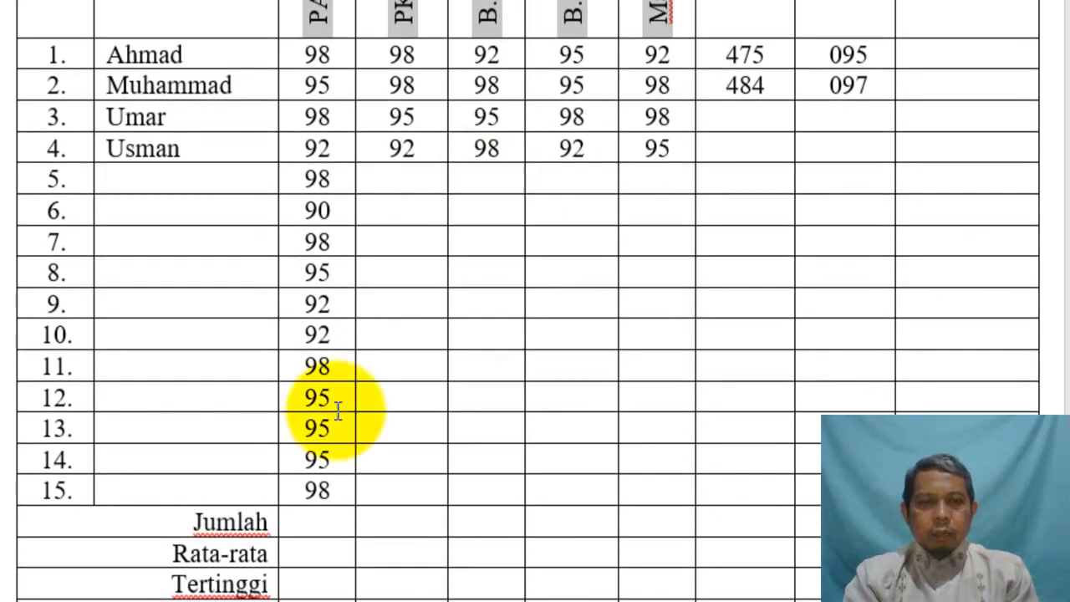
click(284, 498)
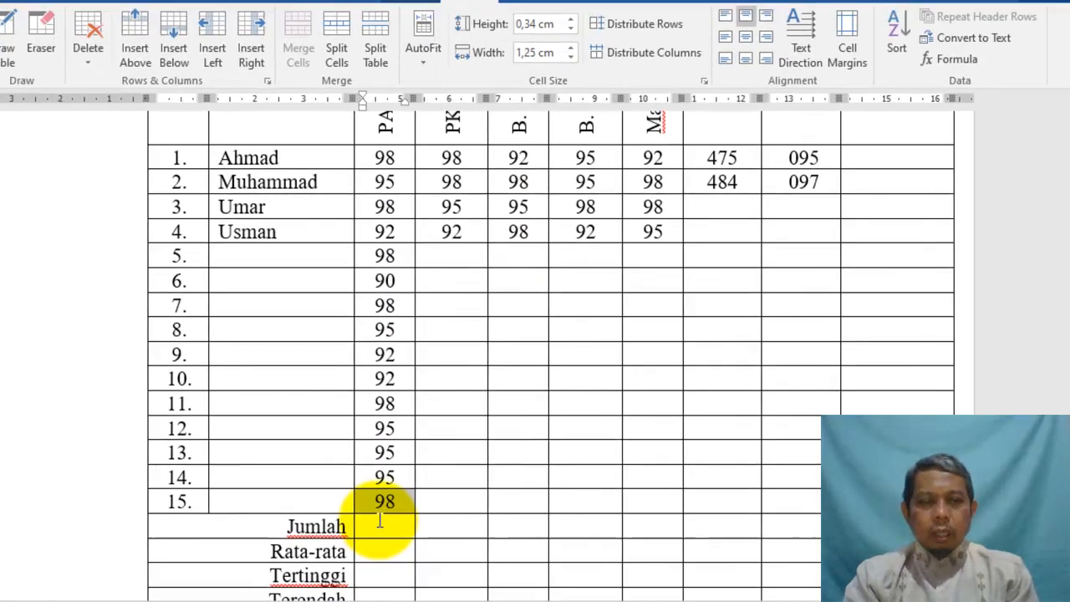
Total the PAI column with =SUM(c3:c17) in its Jumlah cell, giving 1429
click(333, 522)
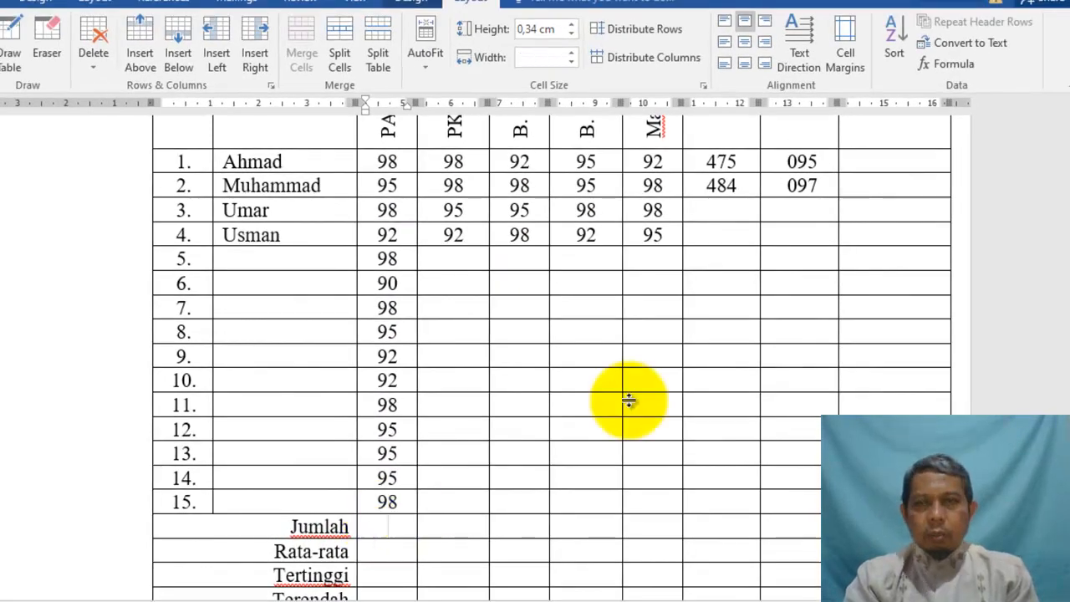
click(958, 66)
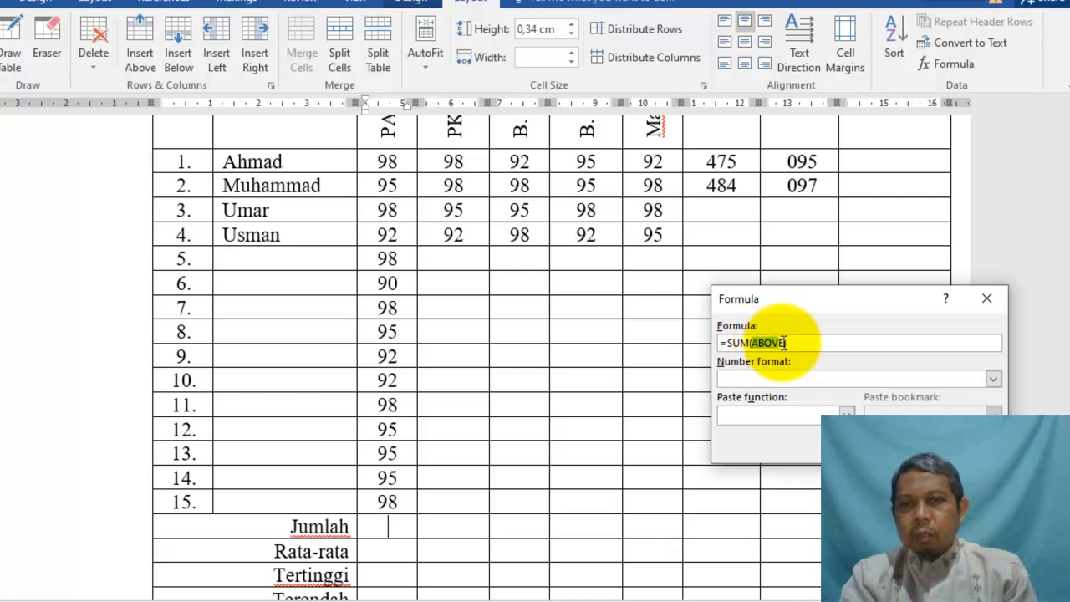
key(BackSpace)
text(c)
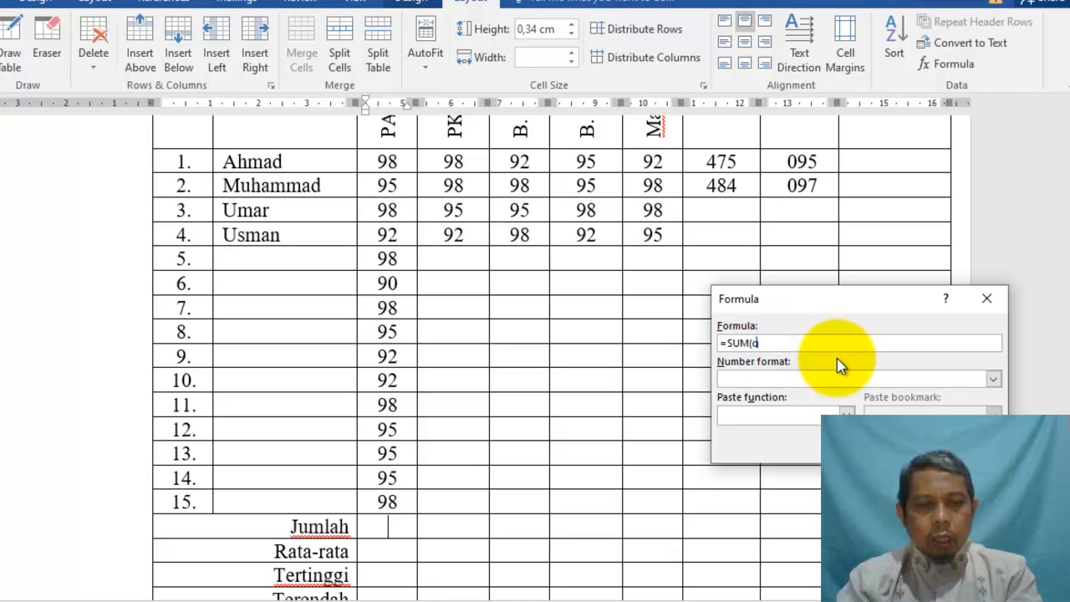
text(3:c)
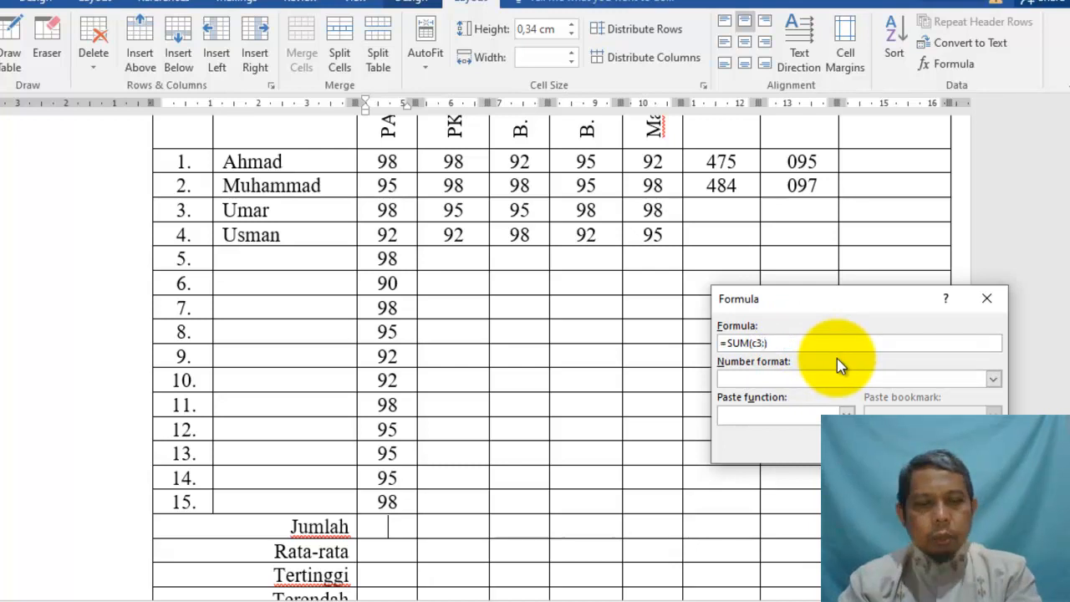
text(17)
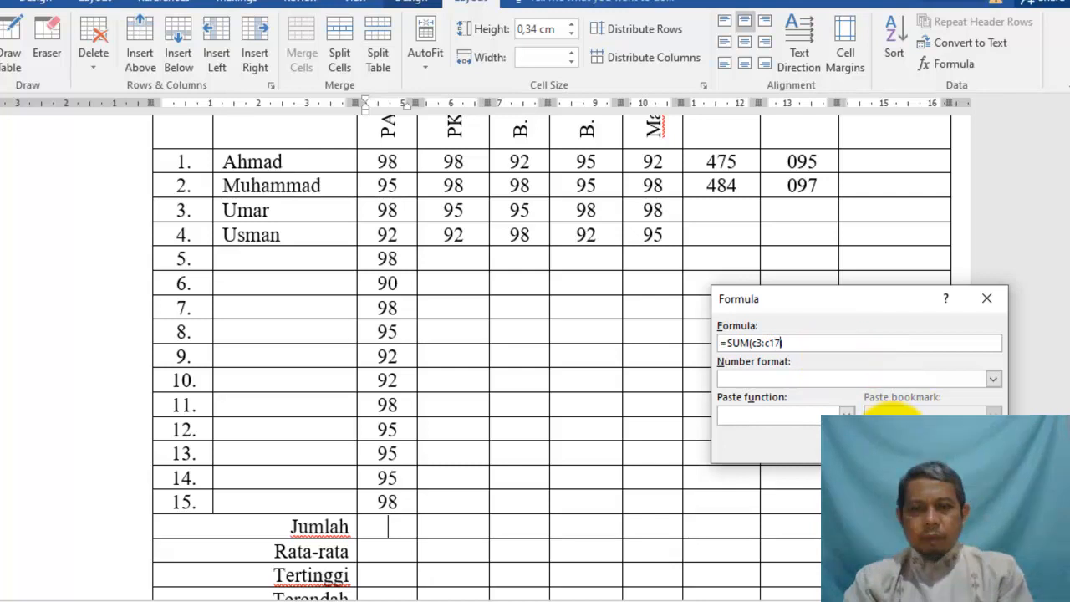
click(889, 440)
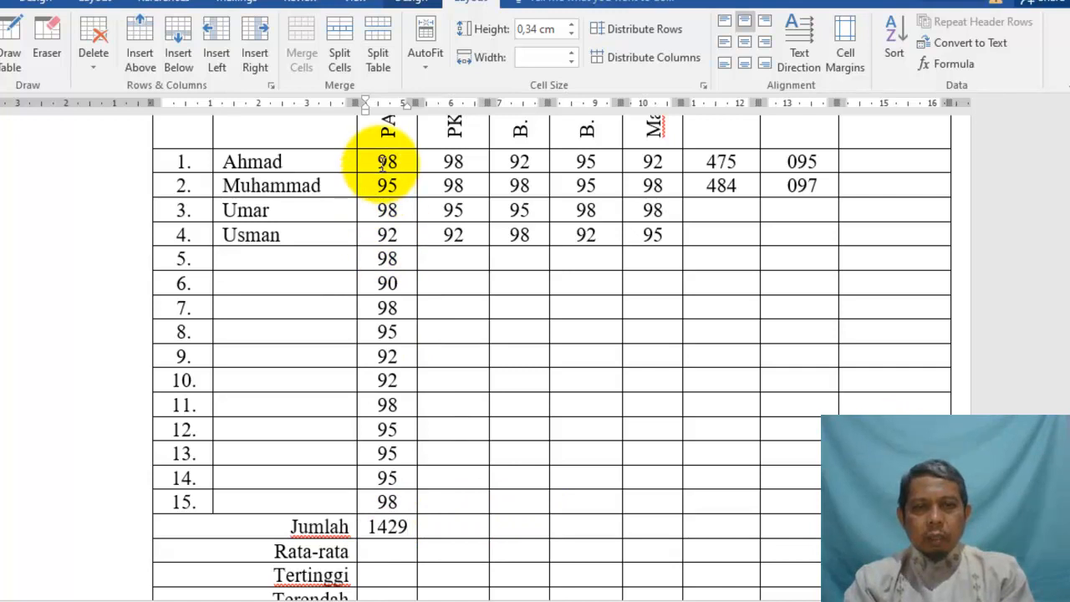
click(383, 555)
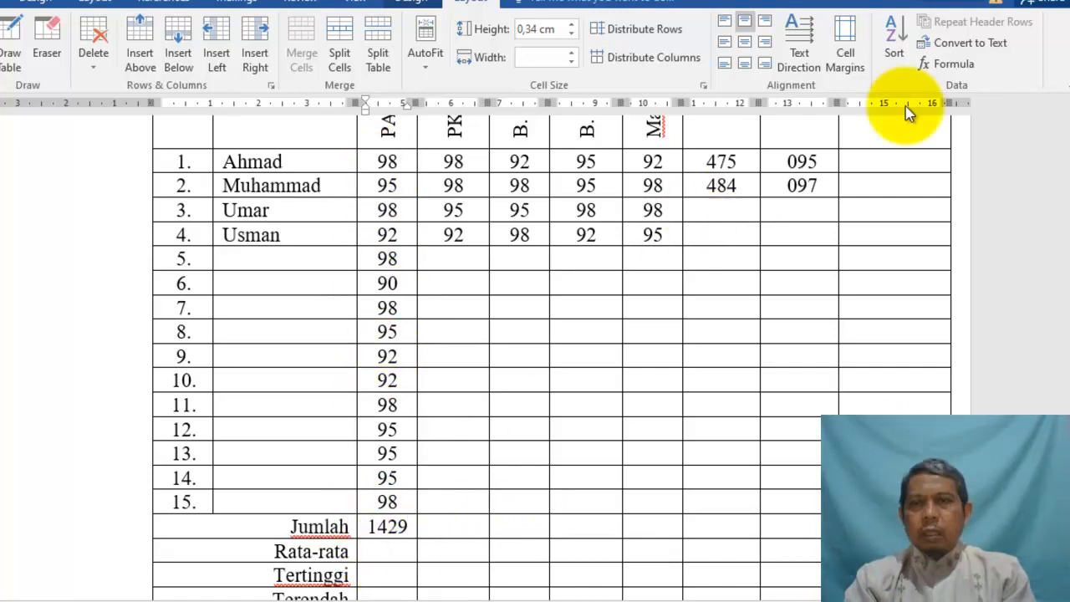
Enter =AVERAGE(c3:c17) in the PAI Rata-rata cell so it shows 095
click(955, 67)
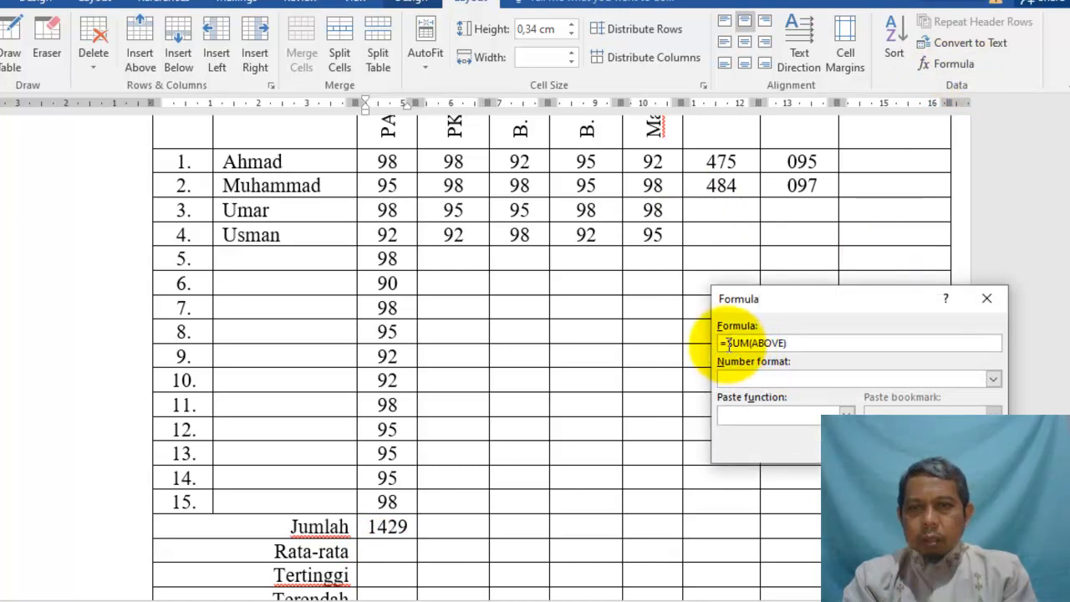
drag(729, 344, 823, 342)
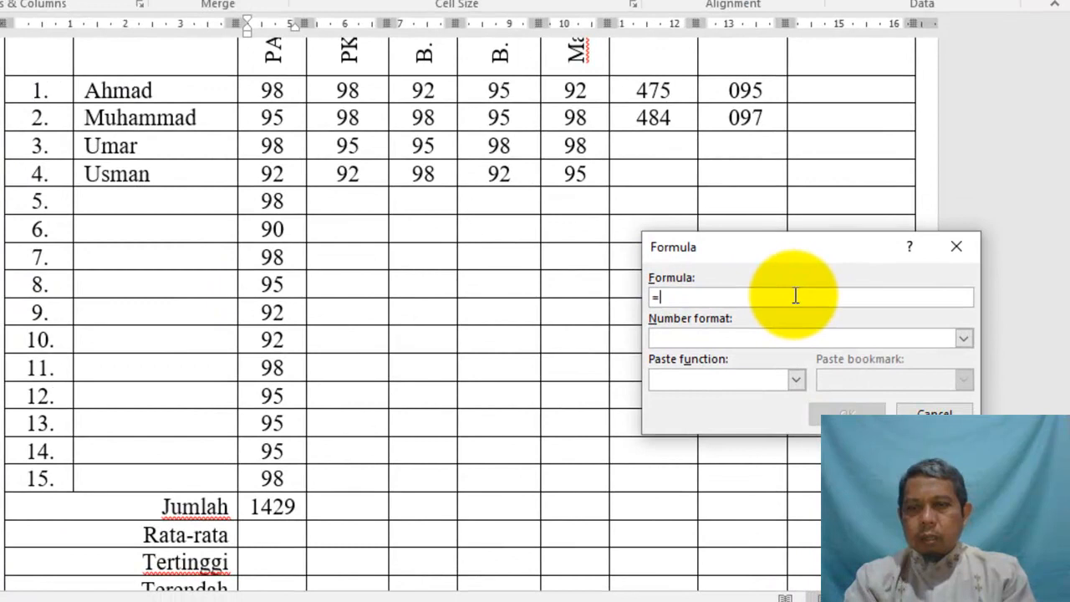
click(750, 376)
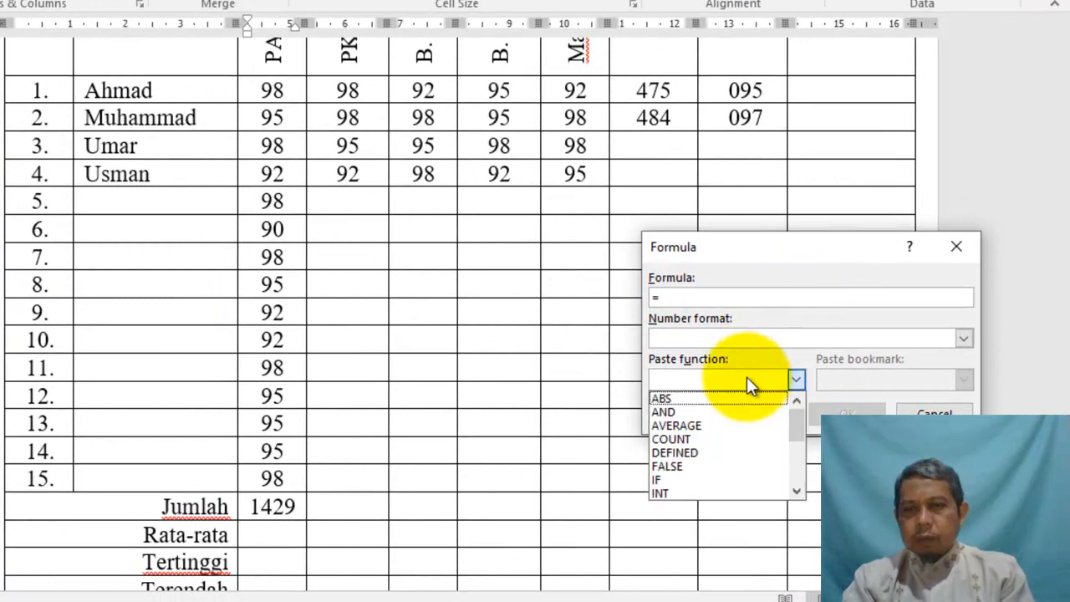
click(722, 425)
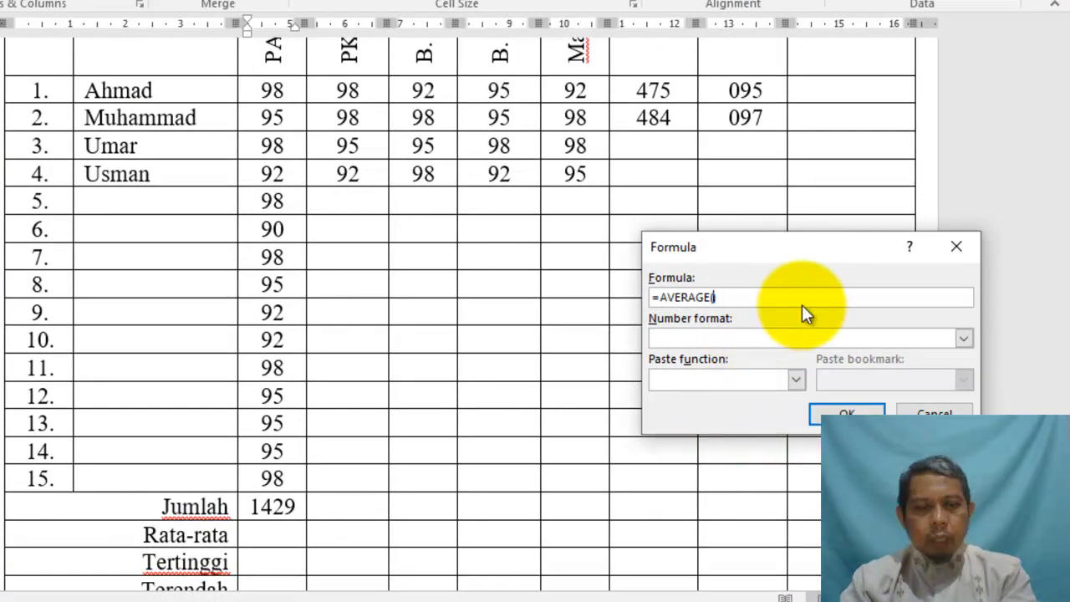
text(c3:c17)
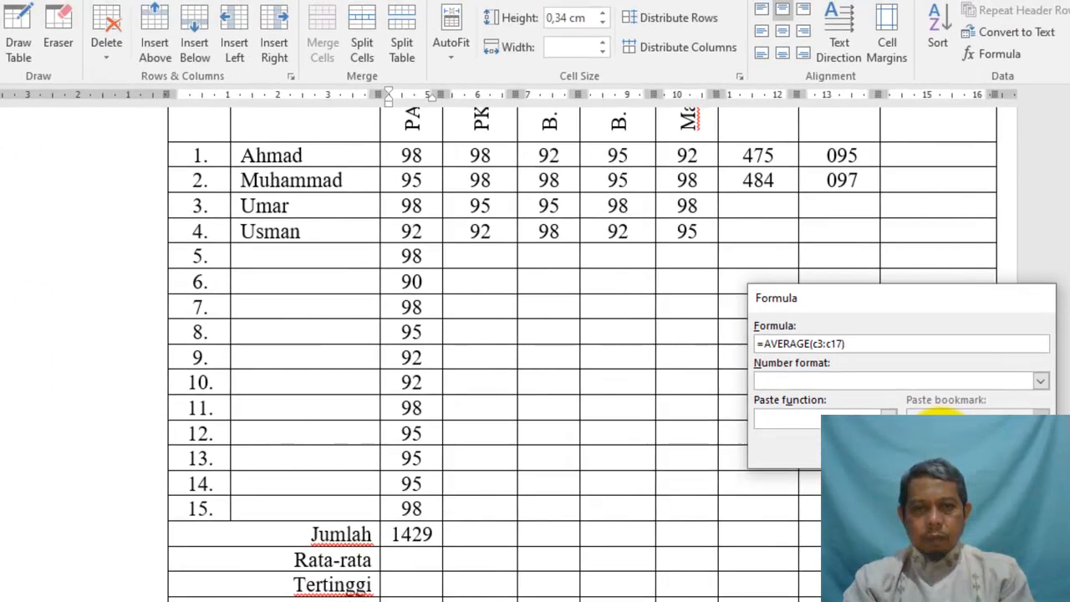
click(847, 413)
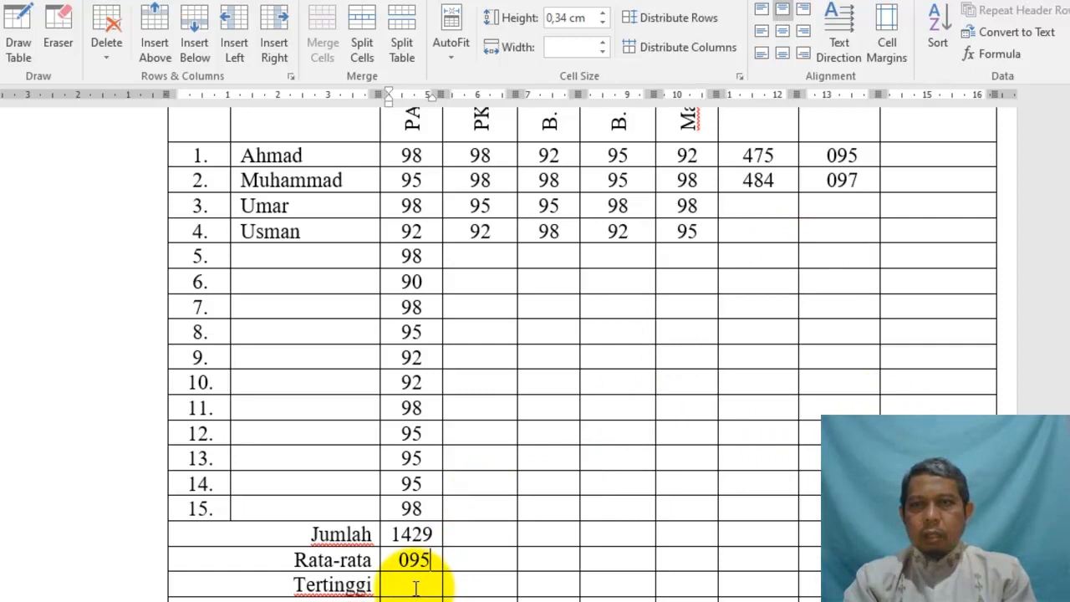
Put =max(c3:c17) in the PAI Tertinggi cell so it shows 98
click(992, 57)
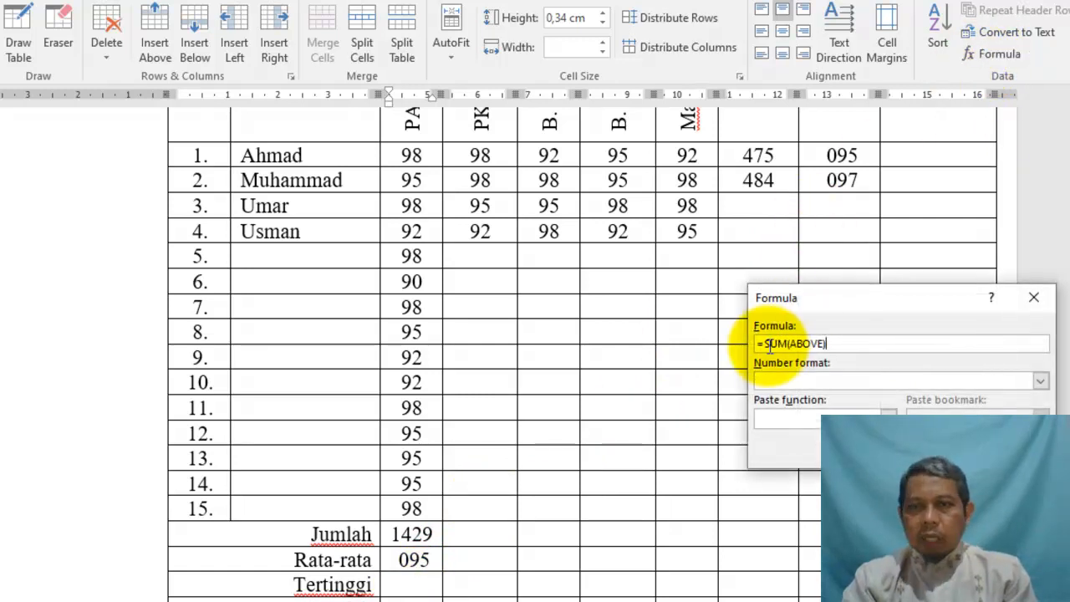
drag(767, 346, 847, 341)
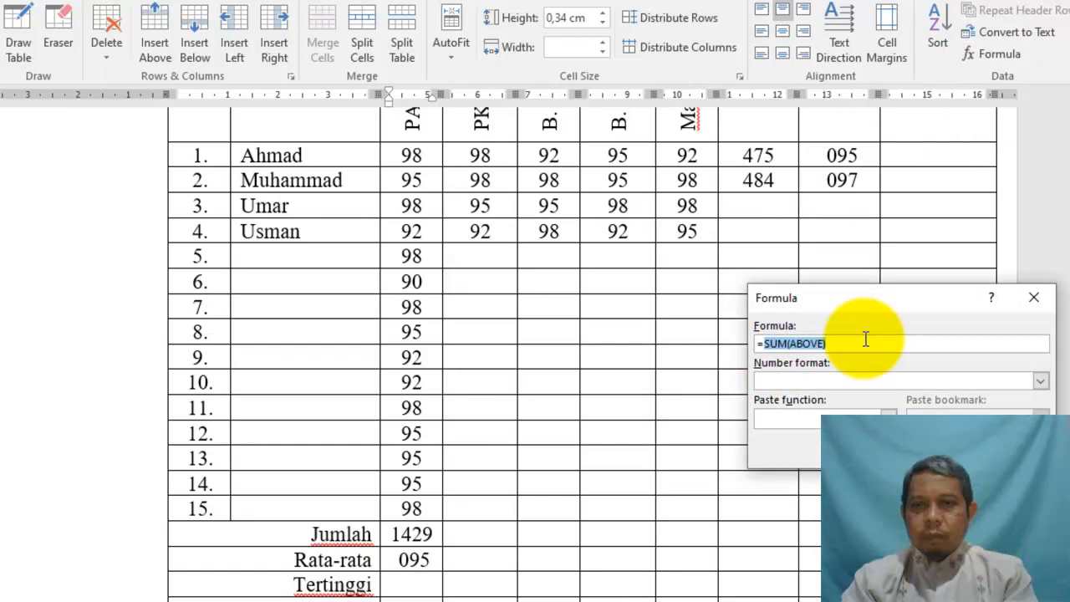
key(BackSpace)
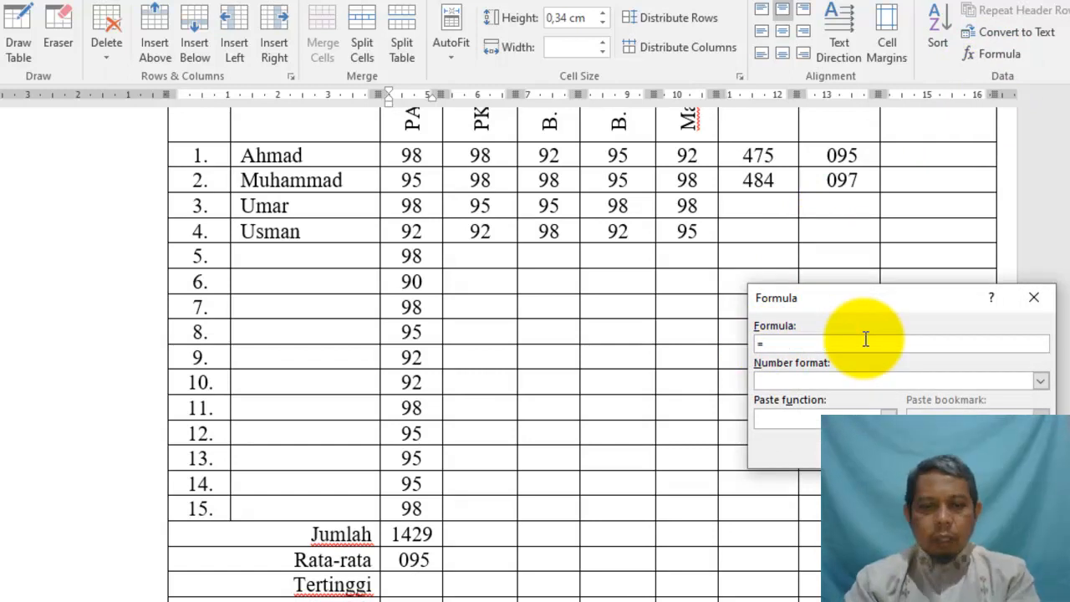
text(max)
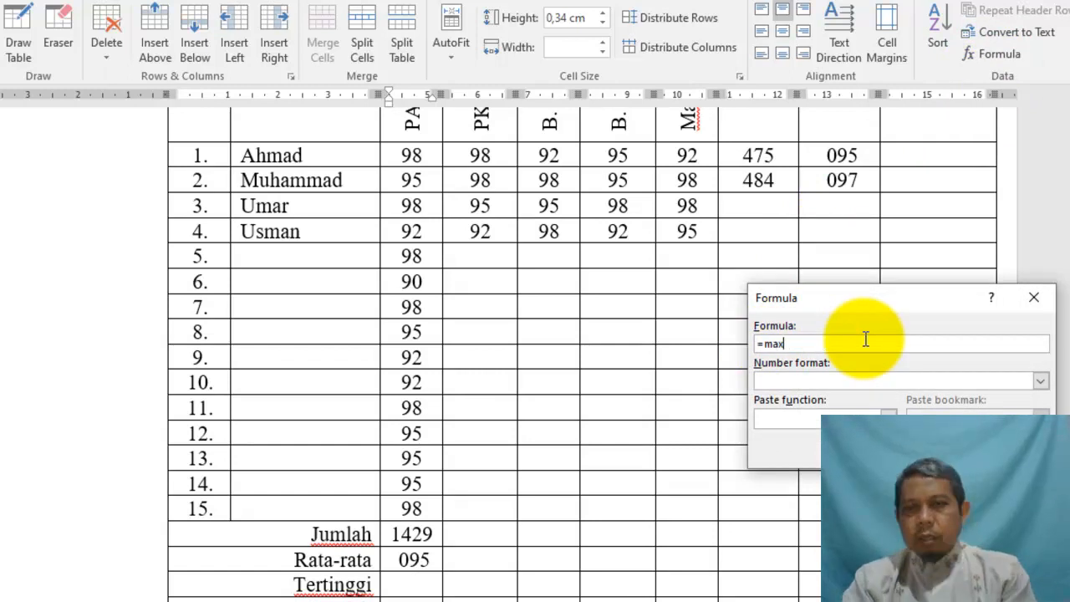
click(887, 415)
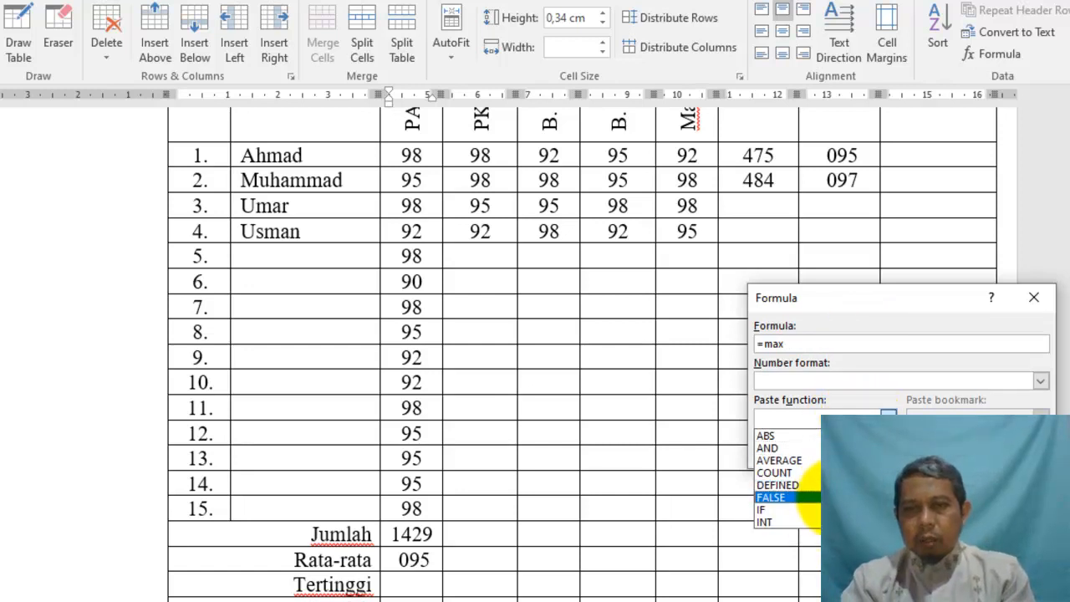
click(821, 344)
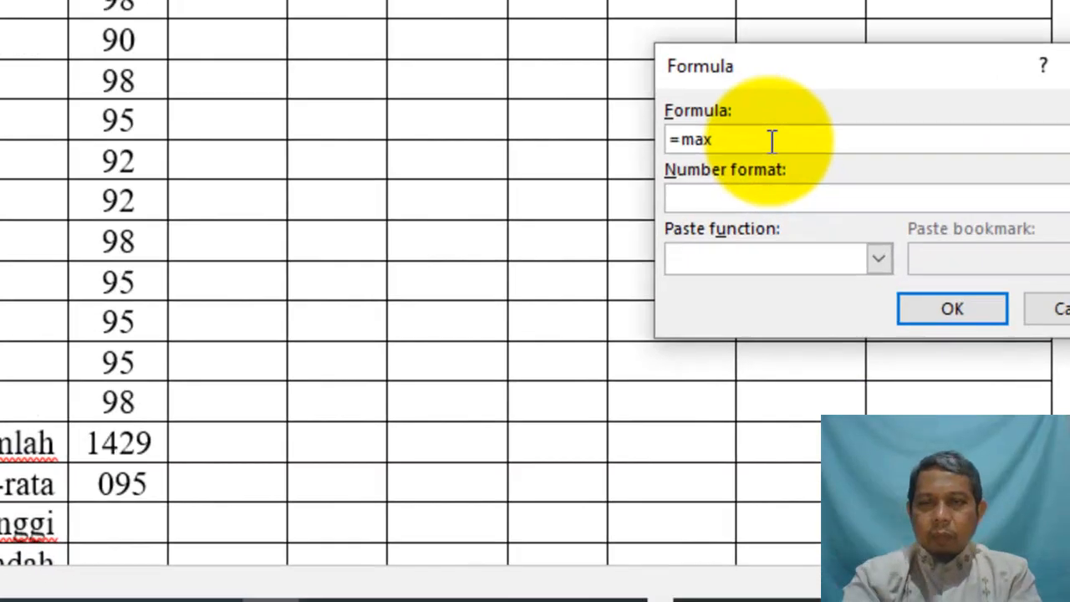
text(()
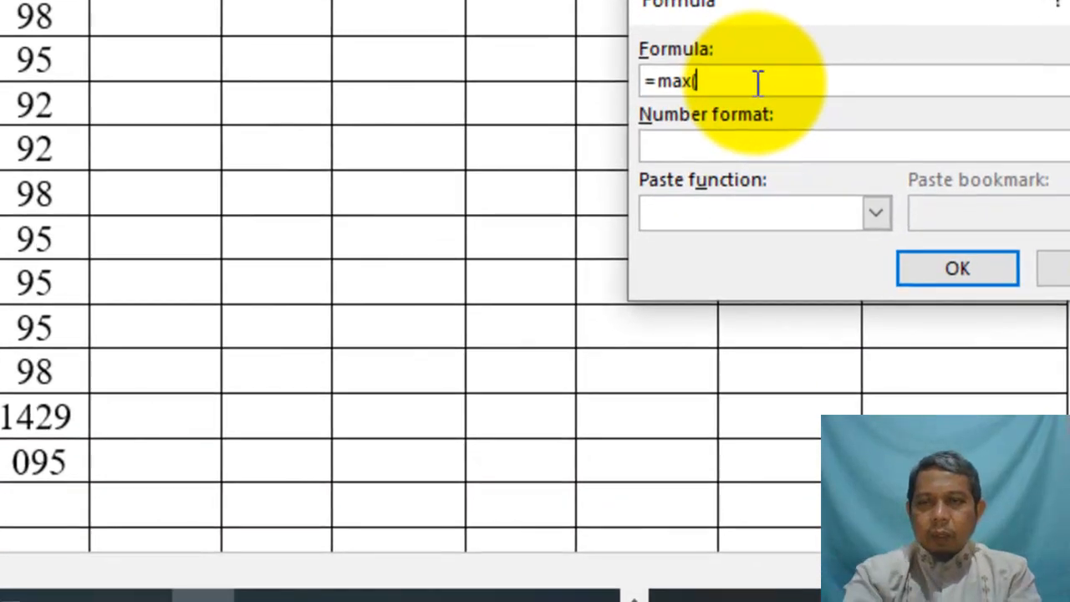
text(c3:c)
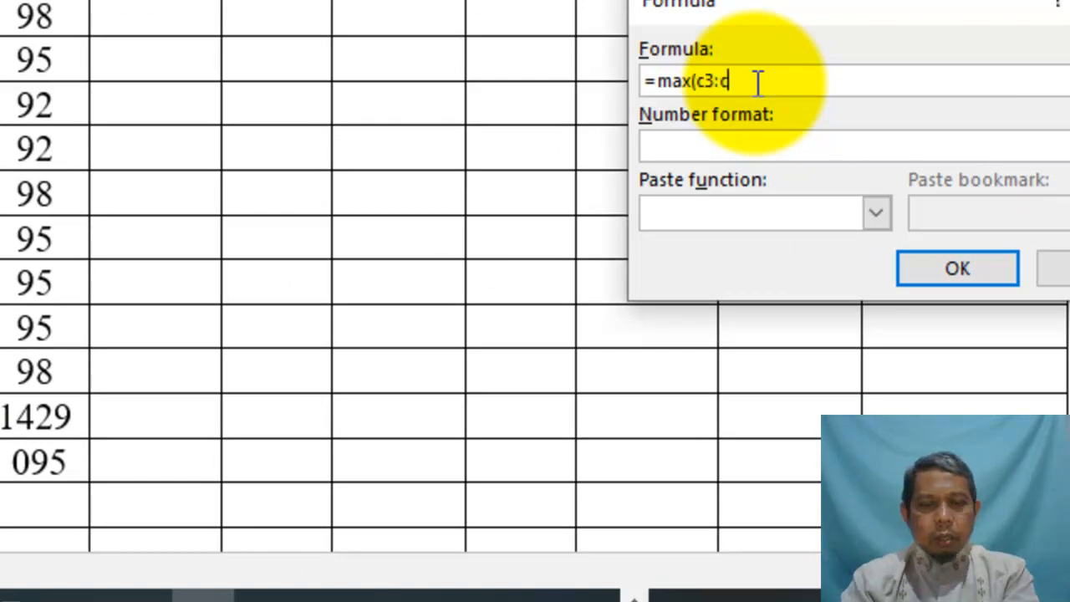
text(17)
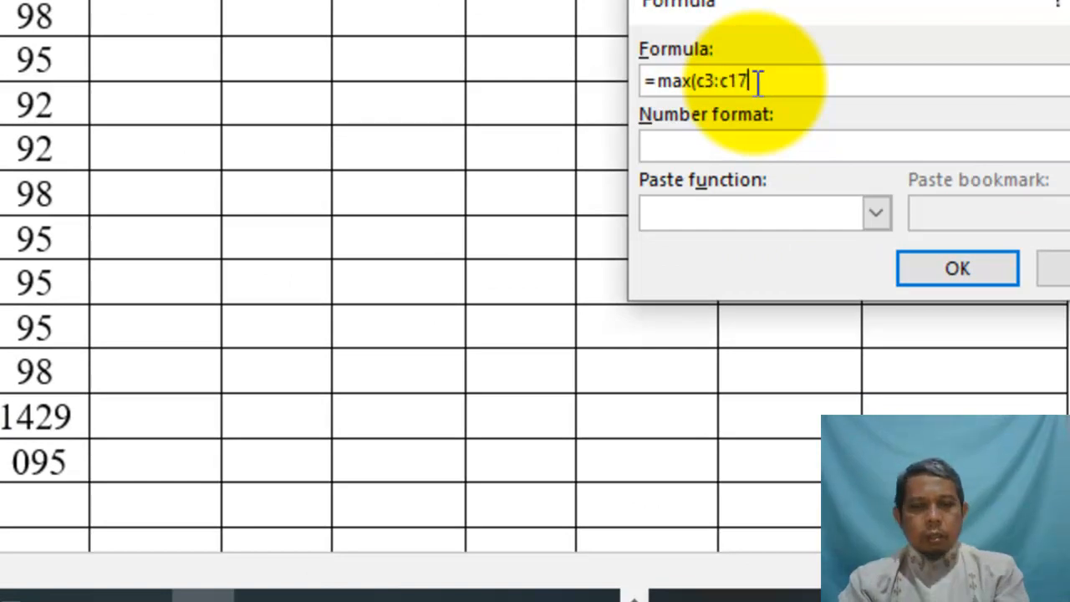
click(983, 269)
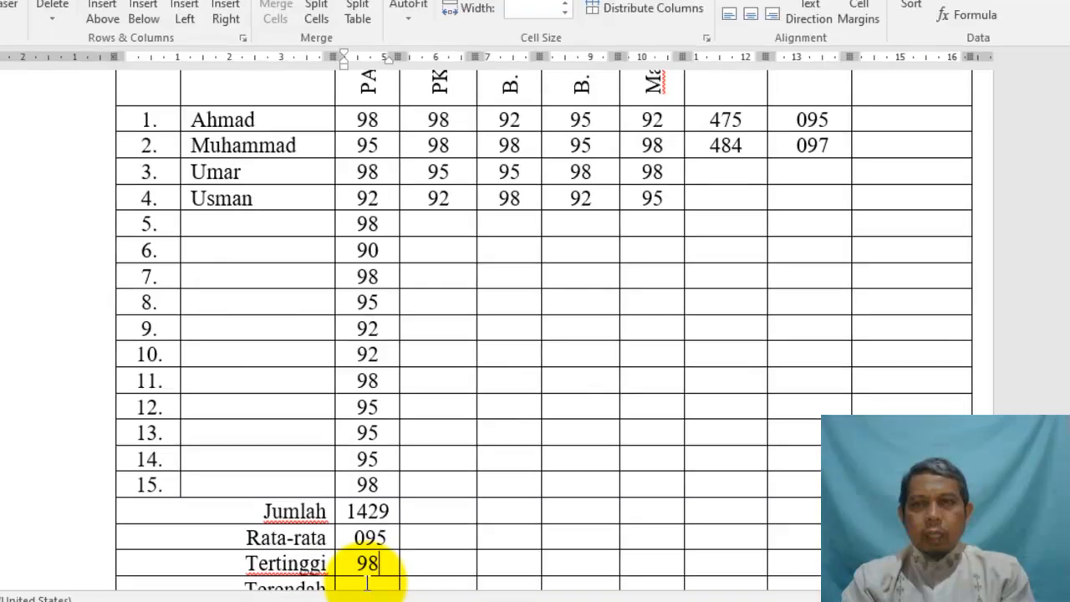
click(366, 584)
scroll(368, 577, down, 1)
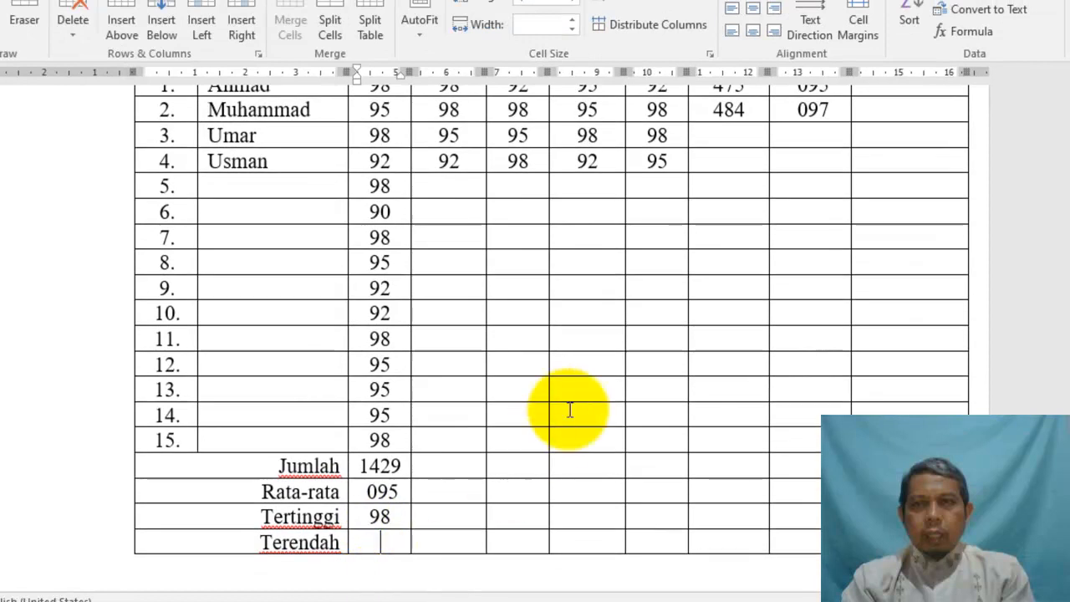
Enter =min(c3:c17) in the PAI Terendah cell, giving 90
click(961, 34)
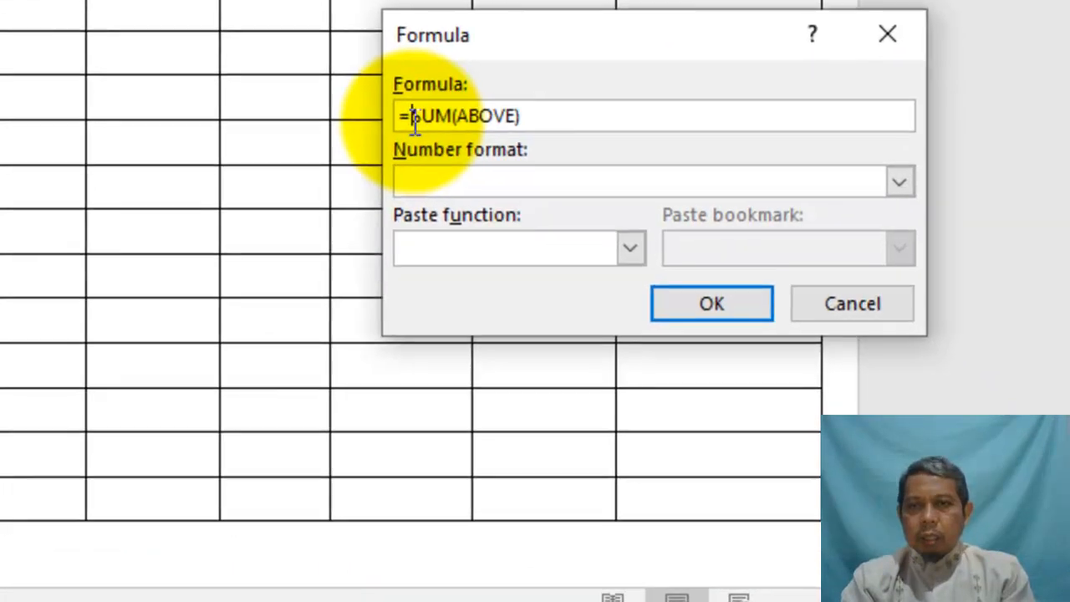
drag(735, 323, 821, 318)
text(min()
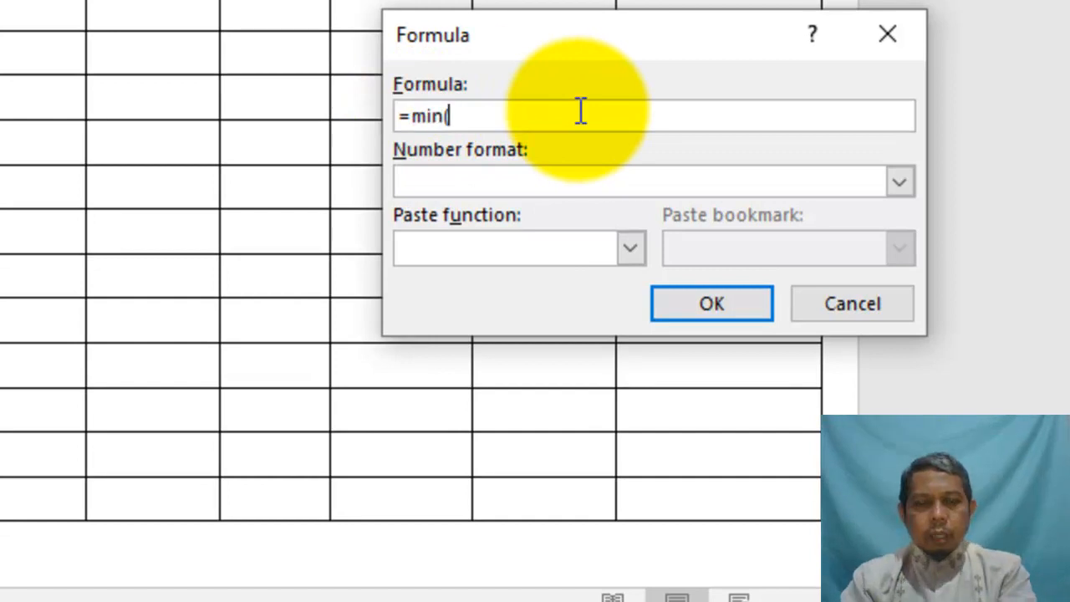
text(c3:c17)
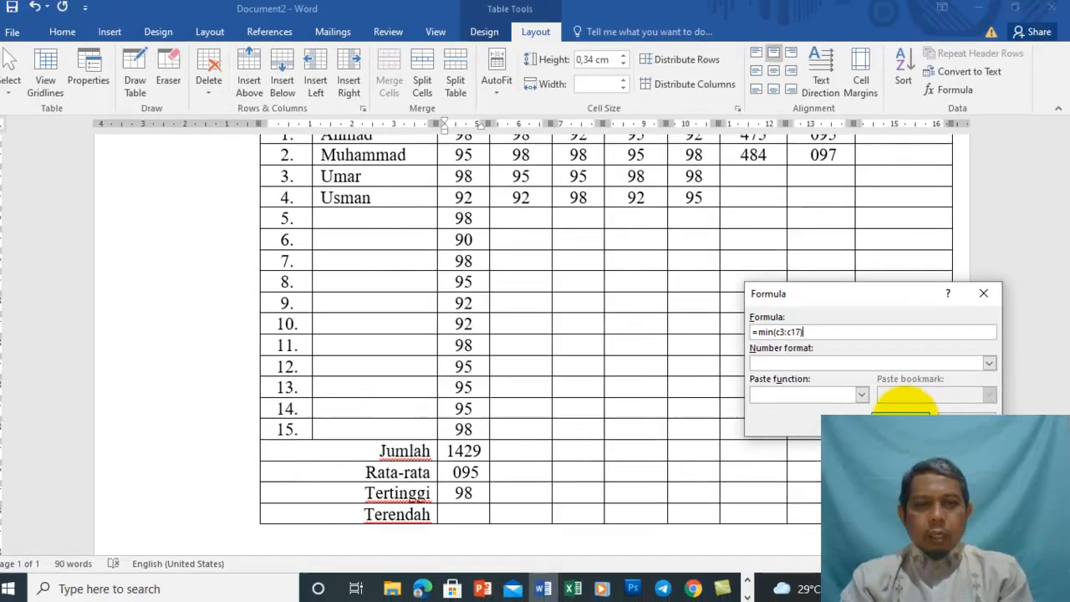
click(902, 401)
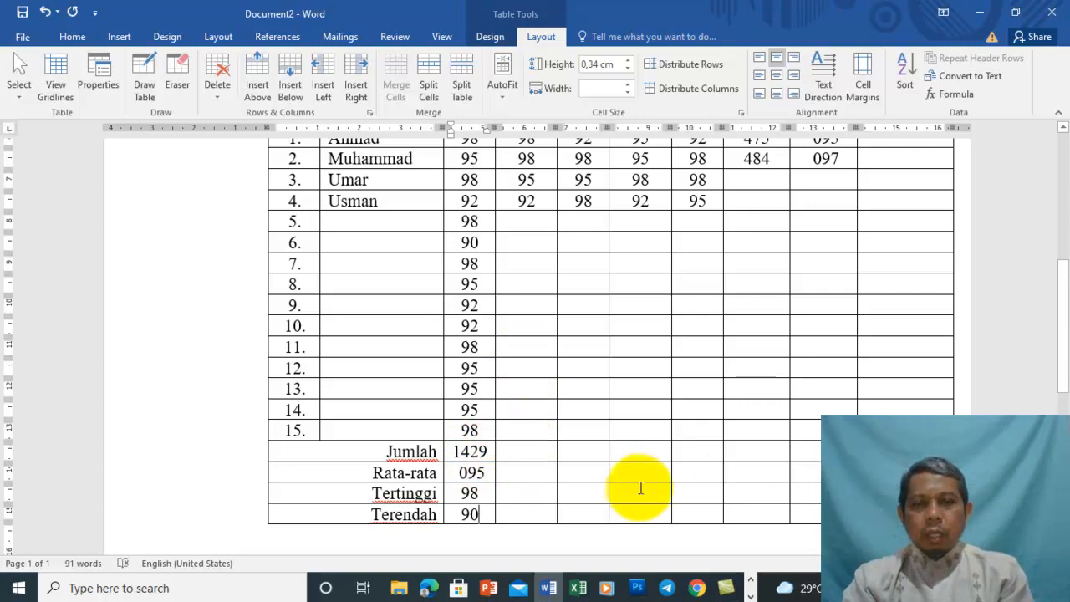
click(517, 454)
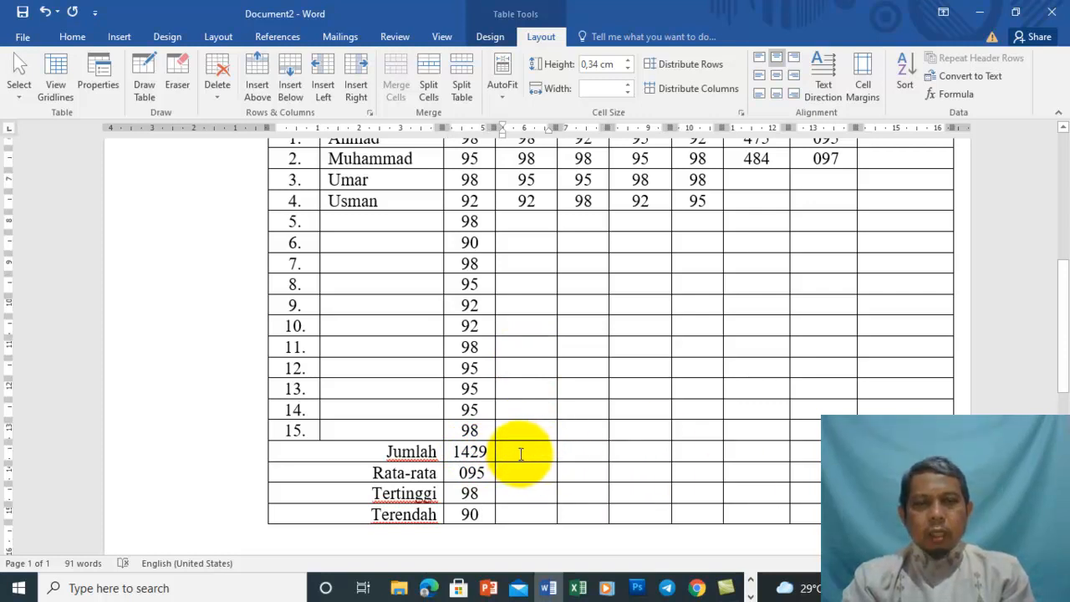
drag(520, 201, 535, 494)
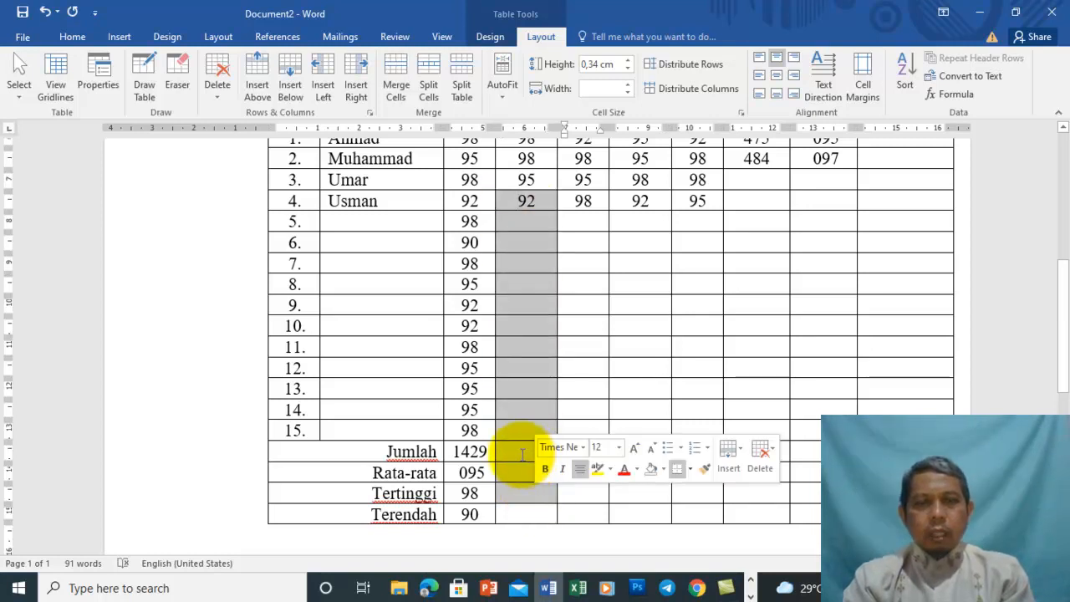
click(522, 454)
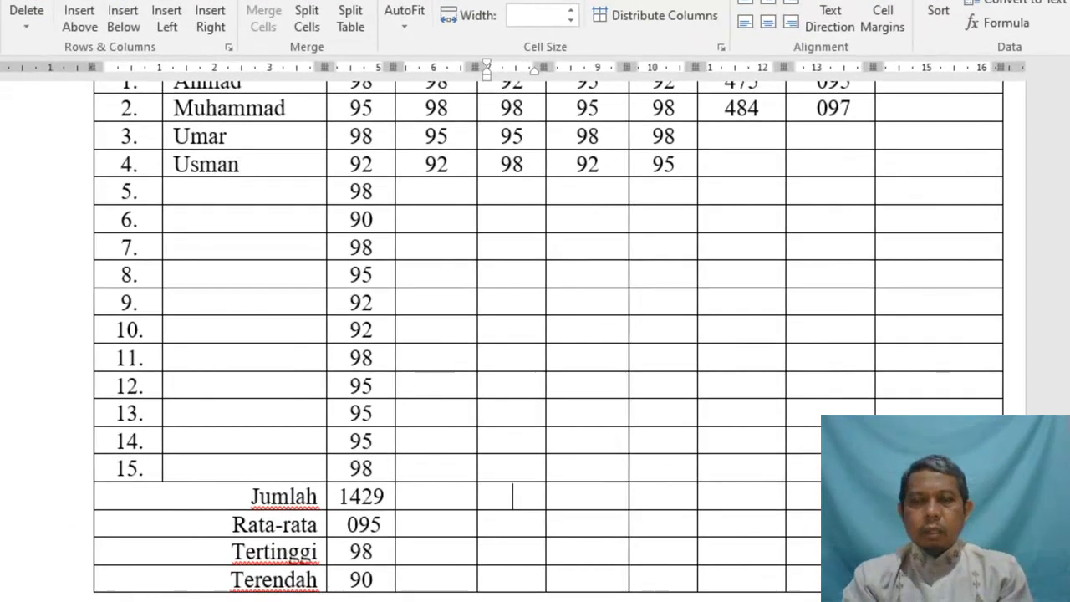
drag(1062, 368, 1062, 341)
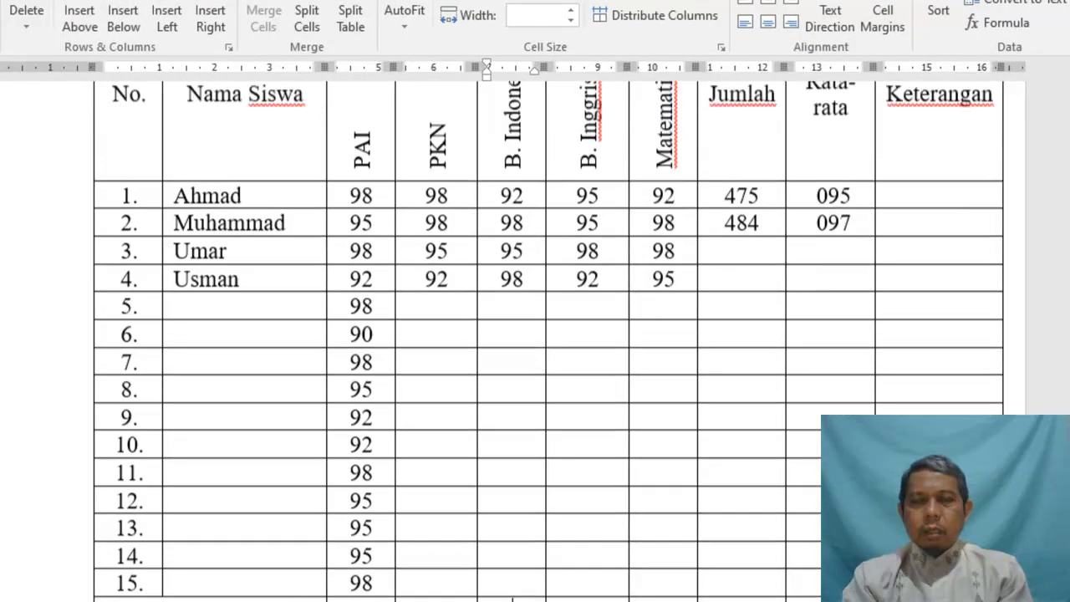
scroll(535, 341, up, 4)
scroll(535, 341, up, 1)
scroll(534, 341, down, 3)
scroll(499, 393, down, 2)
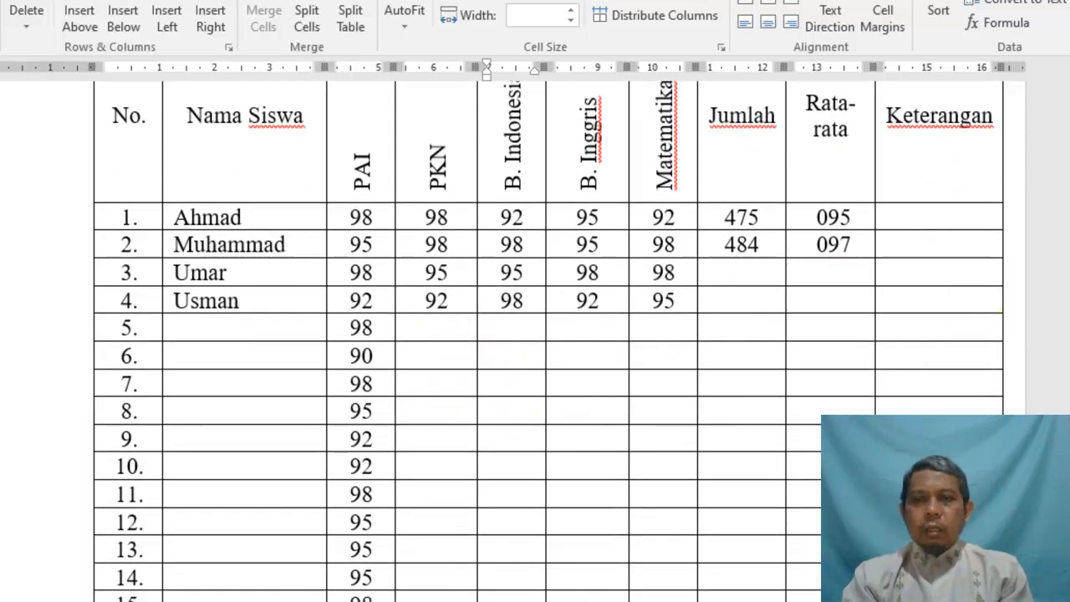
scroll(548, 341, down, 3)
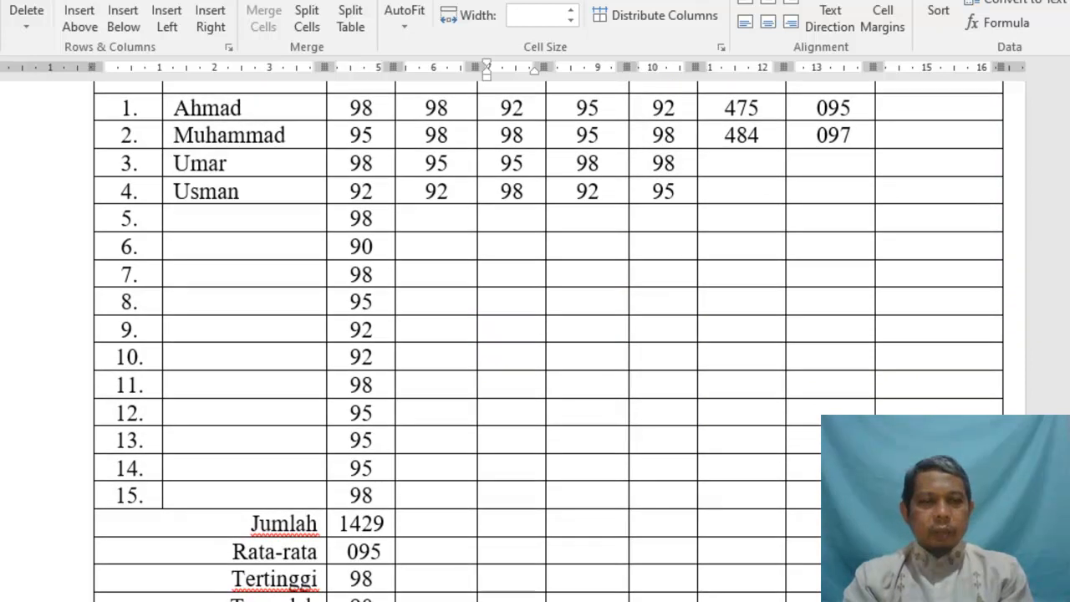
click(200, 503)
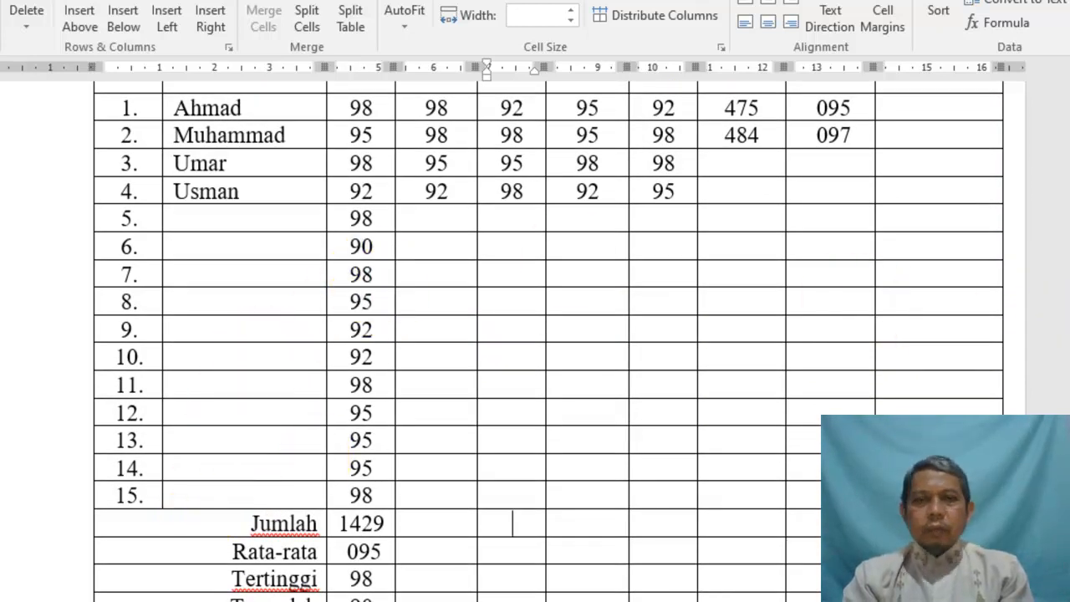
scroll(548, 341, up, 4)
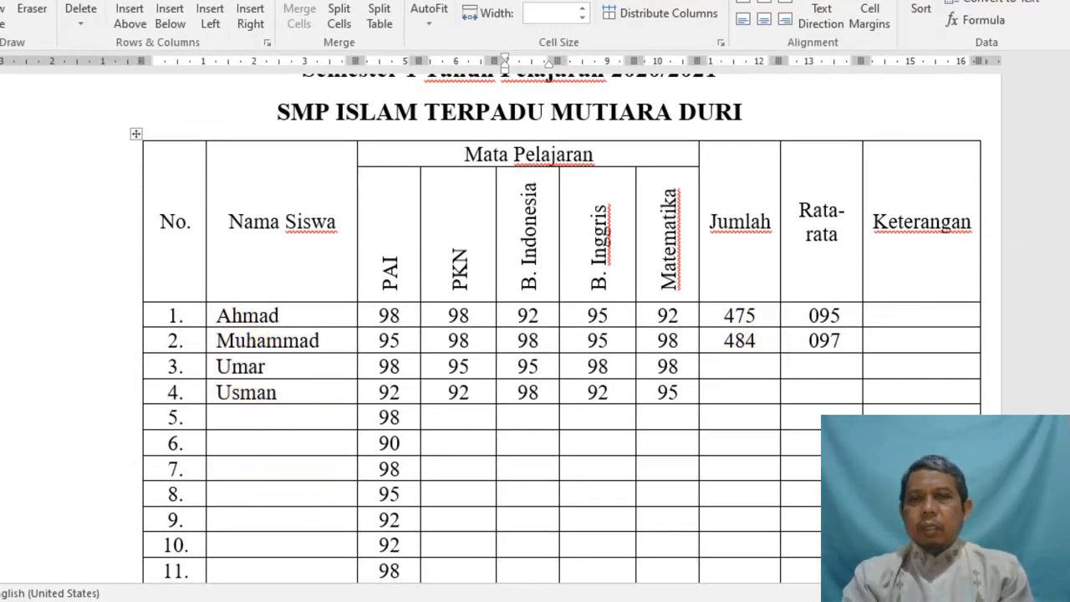
scroll(1020, 215, up, 5)
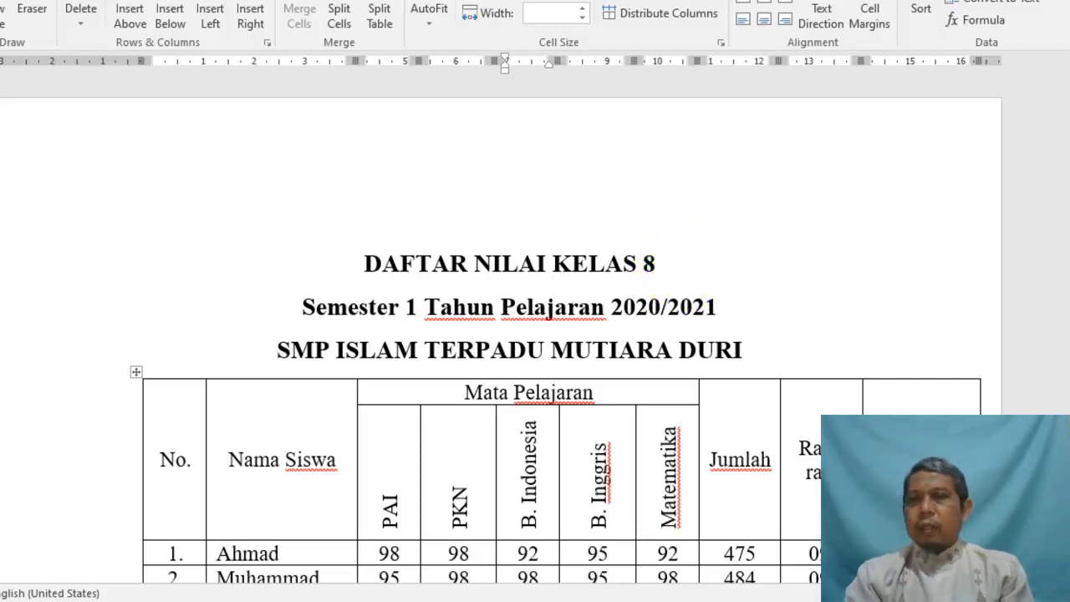
scroll(535, 335, down, 5)
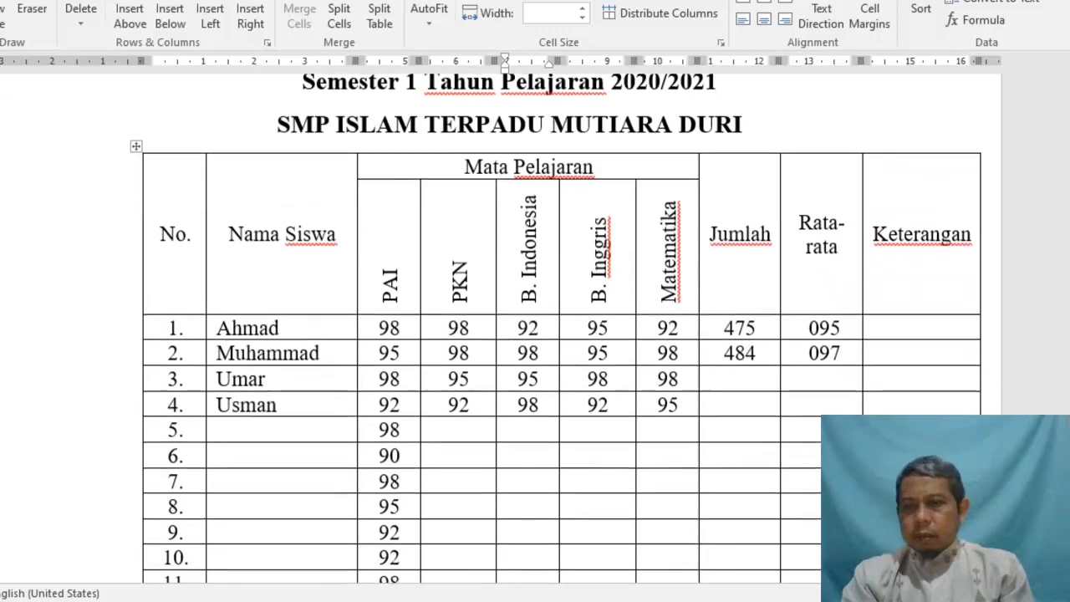
scroll(561, 328, down, 4)
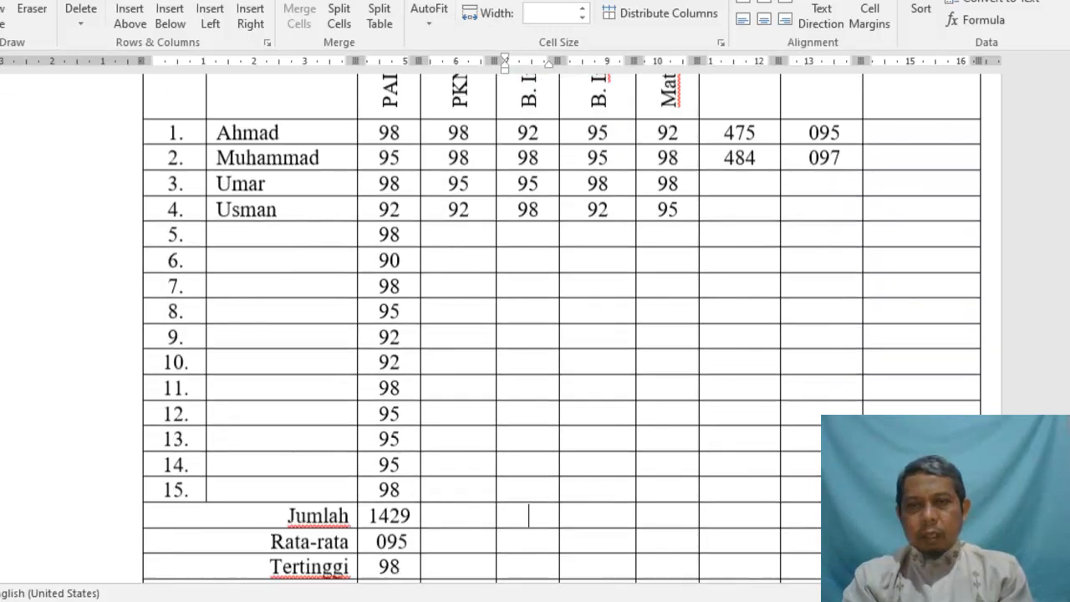
scroll(562, 328, up, 7)
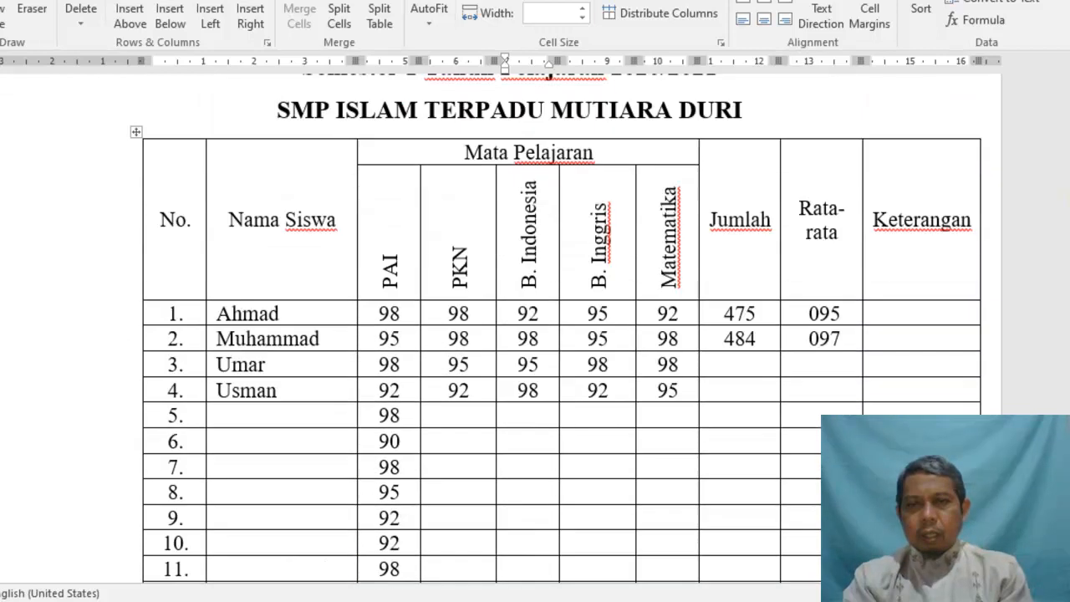
scroll(1061, 201, down, 1)
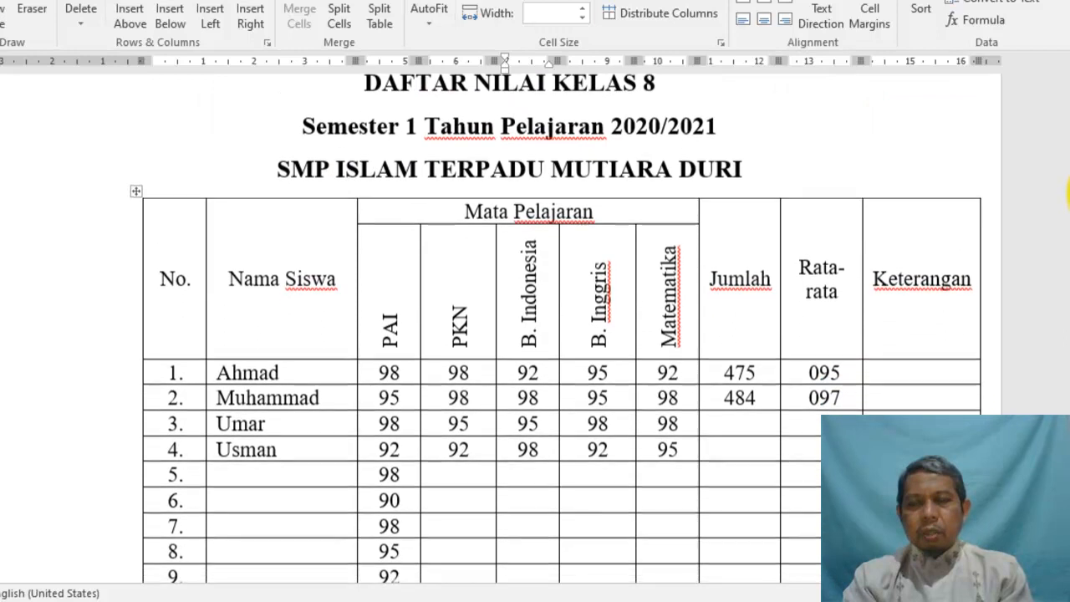